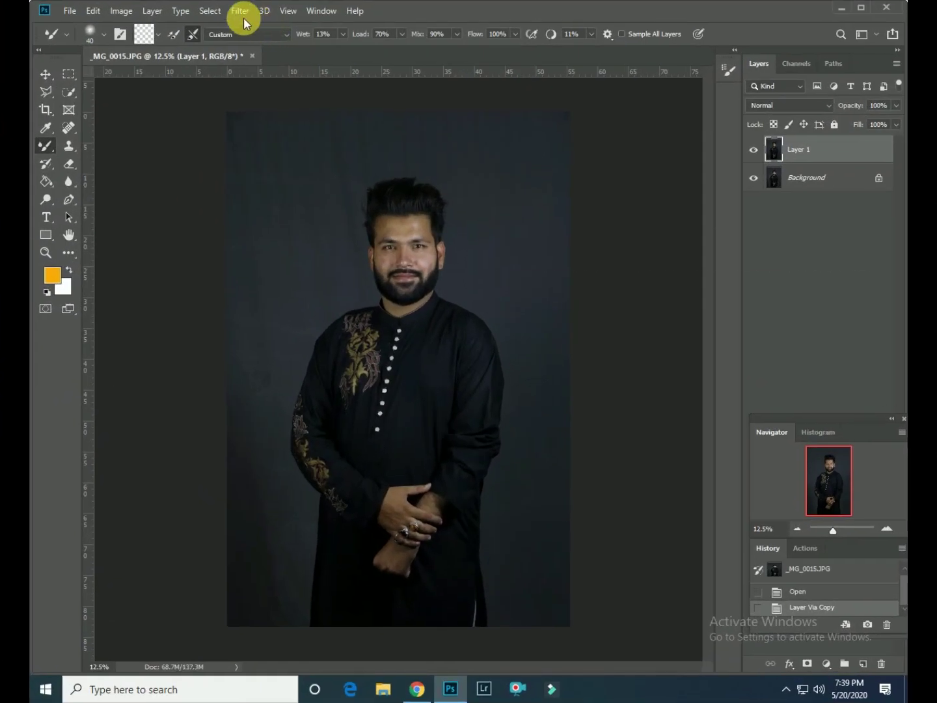
# In Camera Raw, brighten exposure and whites and pull the highlights down.
pyautogui.click(239, 11)
pyautogui.click(278, 91)
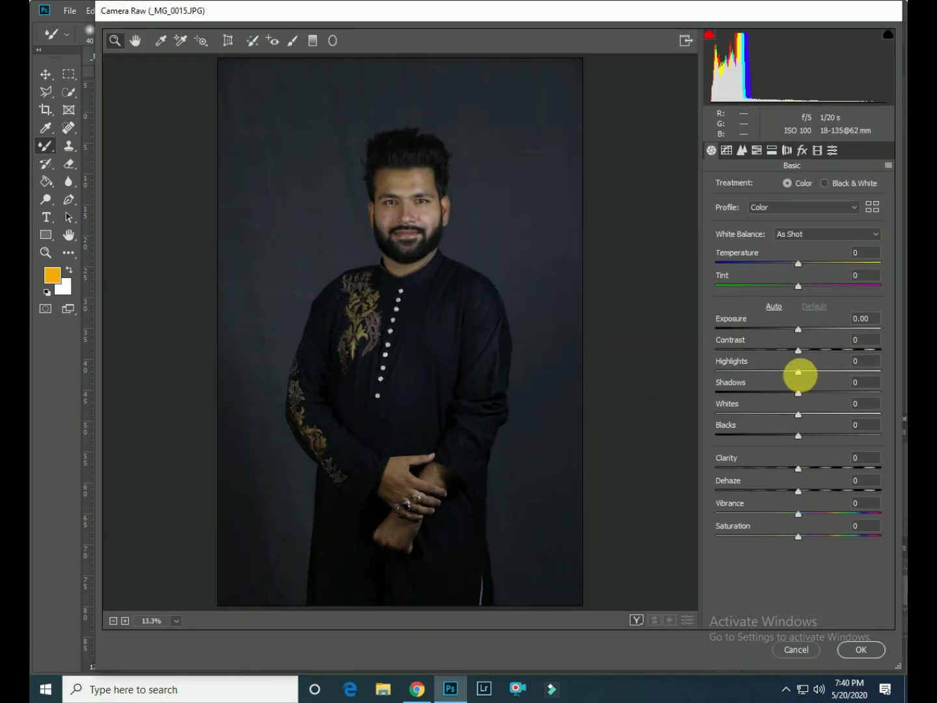
pyautogui.moveTo(797, 371); pyautogui.dragTo(704, 371)
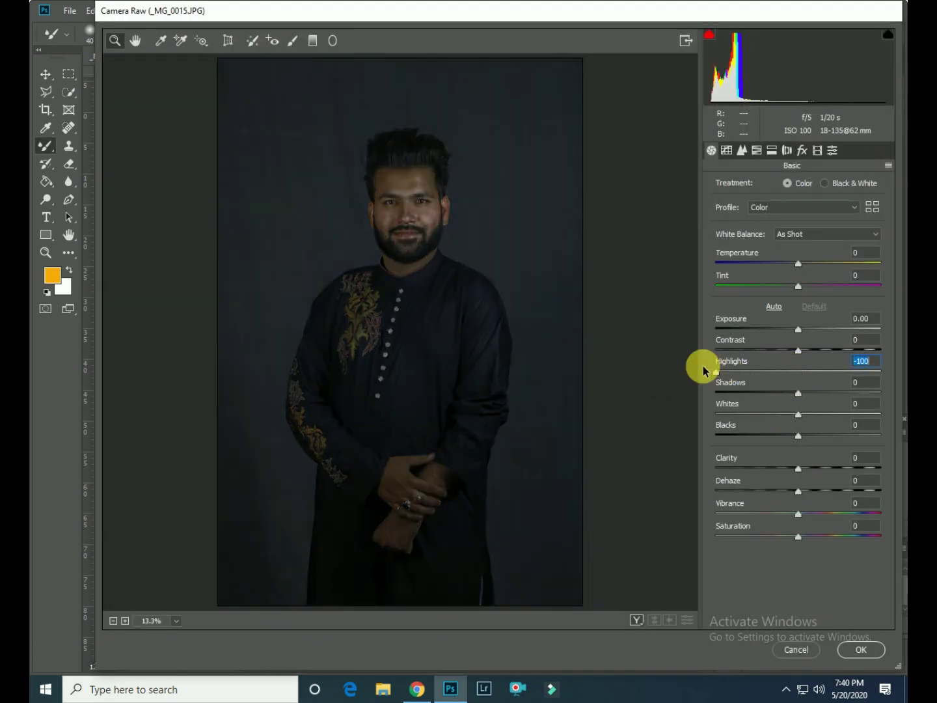
pyautogui.moveTo(716, 372); pyautogui.dragTo(724, 372)
pyautogui.moveTo(798, 414); pyautogui.dragTo(831, 414)
pyautogui.moveTo(723, 372); pyautogui.dragTo(786, 376)
pyautogui.moveTo(797, 329); pyautogui.dragTo(805, 329)
pyautogui.moveTo(786, 372)
pyautogui.mouseDown()
pyautogui.moveTo(767, 375)
pyautogui.moveTo(815, 392)
pyautogui.moveTo(857, 392)
pyautogui.mouseUp()
# Lift orange, red and yellow luminance, boost red saturation and strip blue saturation.
pyautogui.click(756, 149)
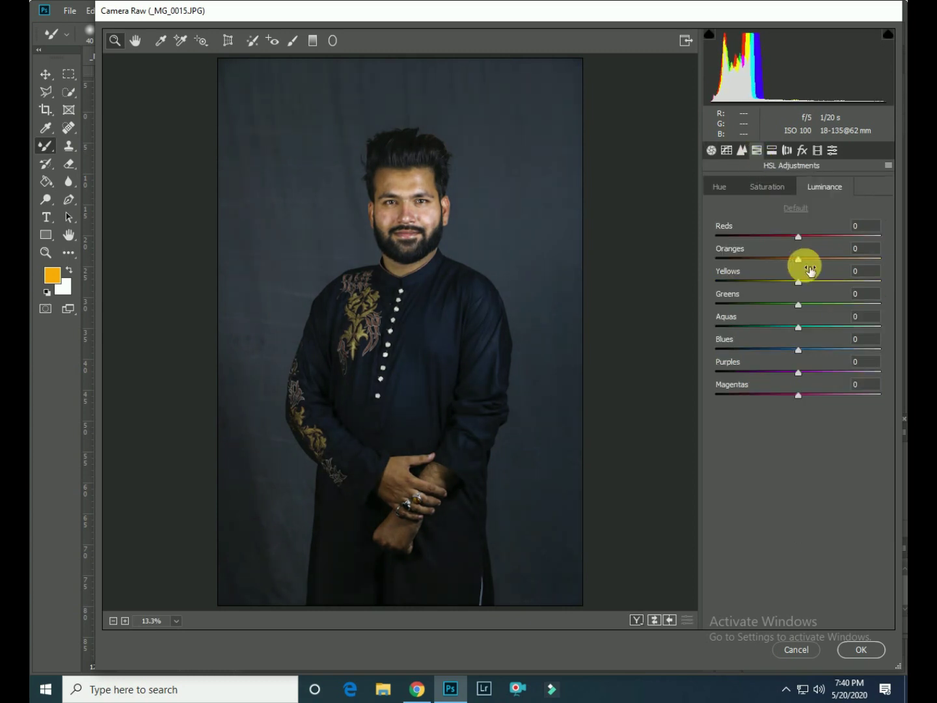
pyautogui.moveTo(811, 261)
pyautogui.mouseDown()
pyautogui.moveTo(839, 257)
pyautogui.moveTo(757, 261)
pyautogui.moveTo(790, 281)
pyautogui.mouseUp()
pyautogui.click(767, 187)
pyautogui.moveTo(799, 237); pyautogui.dragTo(819, 236)
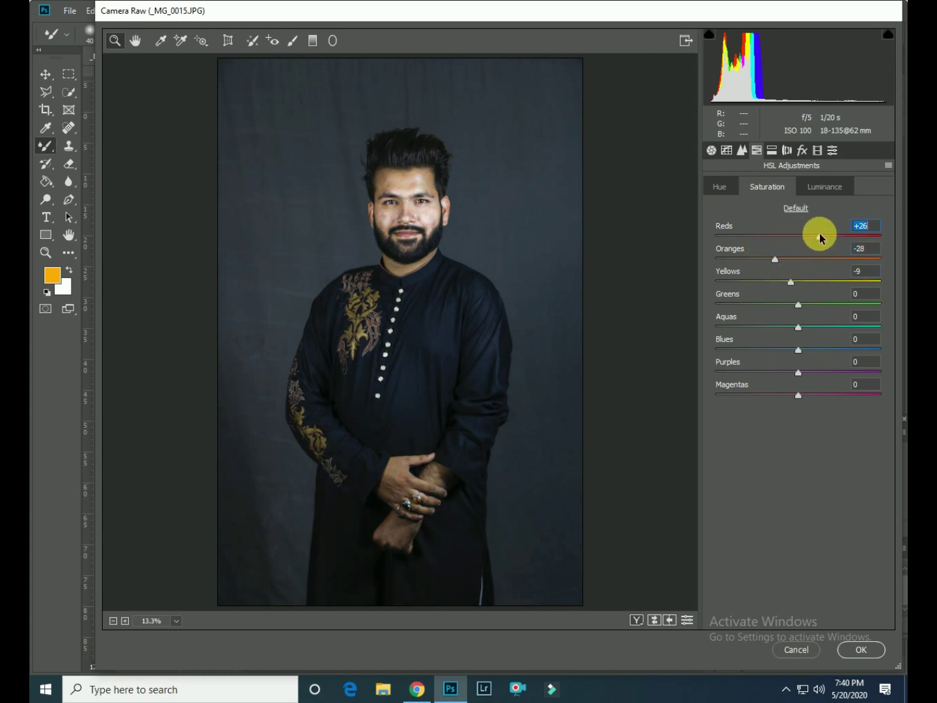
pyautogui.moveTo(799, 350); pyautogui.dragTo(716, 351)
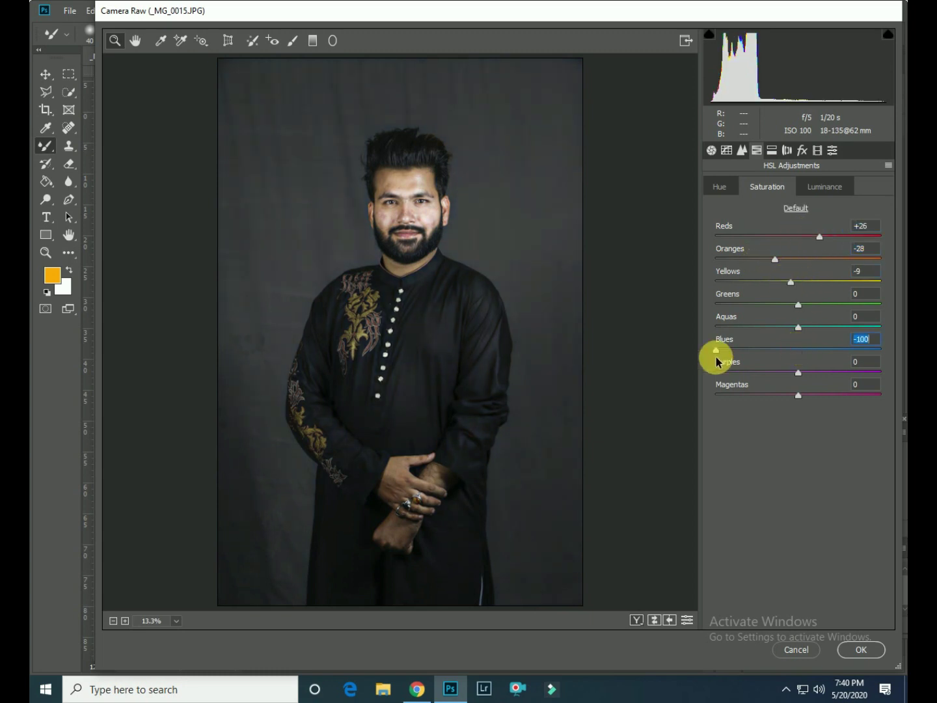
pyautogui.click(824, 187)
pyautogui.moveTo(799, 235); pyautogui.dragTo(823, 236)
pyautogui.moveTo(798, 283); pyautogui.dragTo(818, 282)
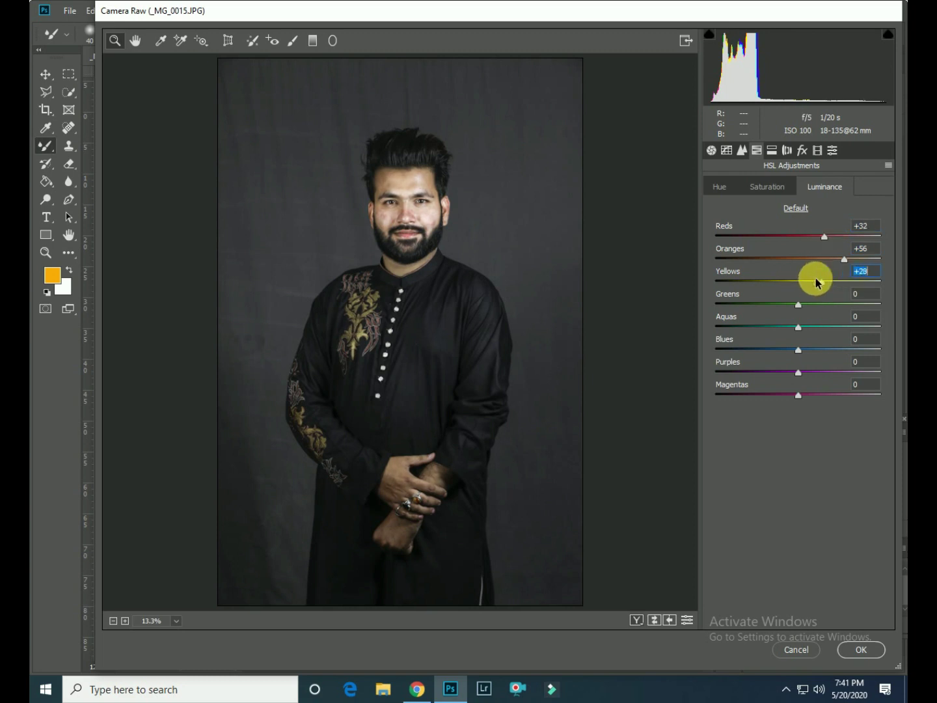
# Raise the Calibration blue primary saturation and apply the Camera Raw grade.
pyautogui.click(816, 150)
pyautogui.moveTo(798, 430); pyautogui.dragTo(811, 431)
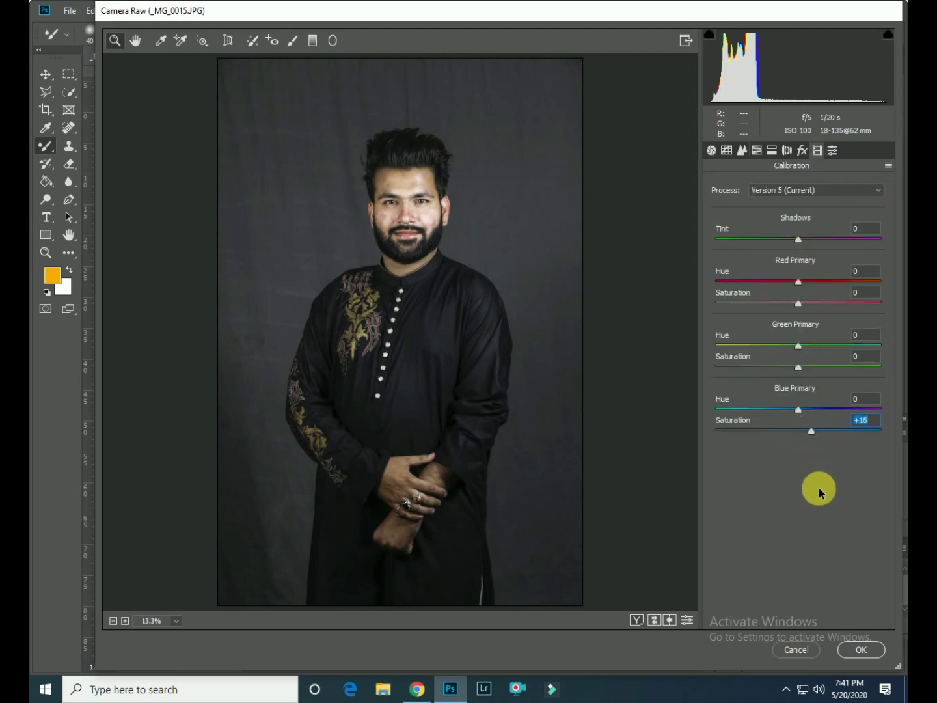
pyautogui.click(847, 651)
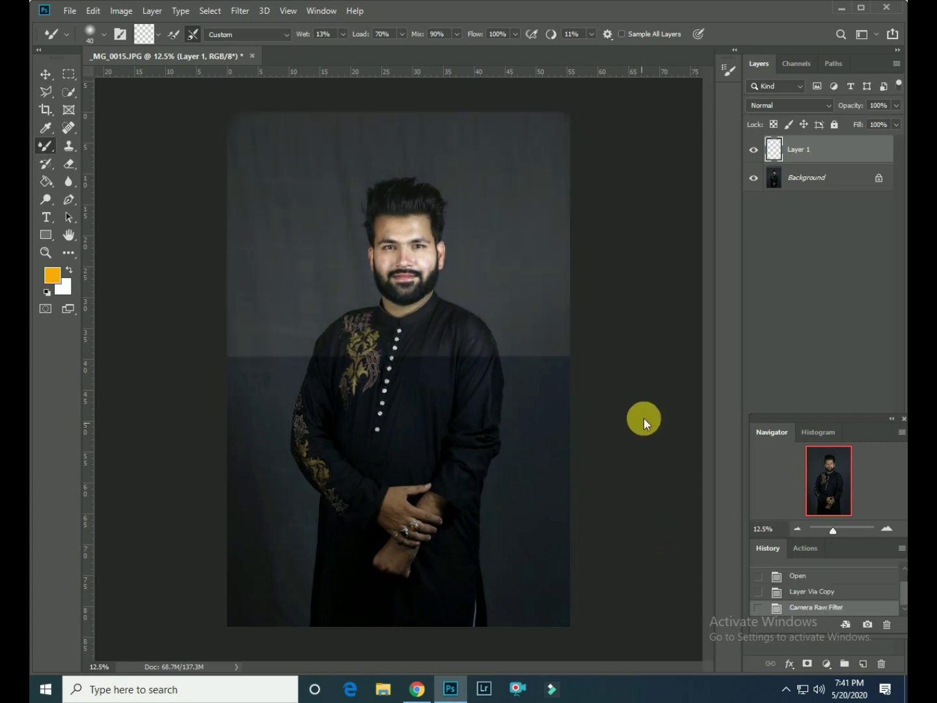
# Hide the Background layer, zoom in, show rulers and duplicate Layer 1 twice.
pyautogui.click(754, 151)
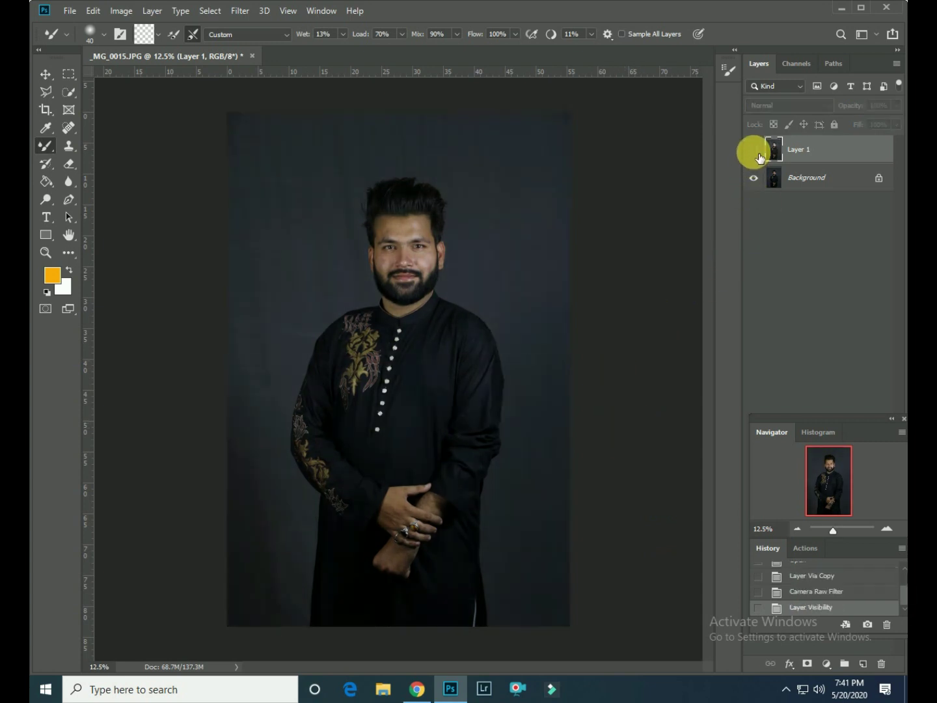
pyautogui.click(755, 178)
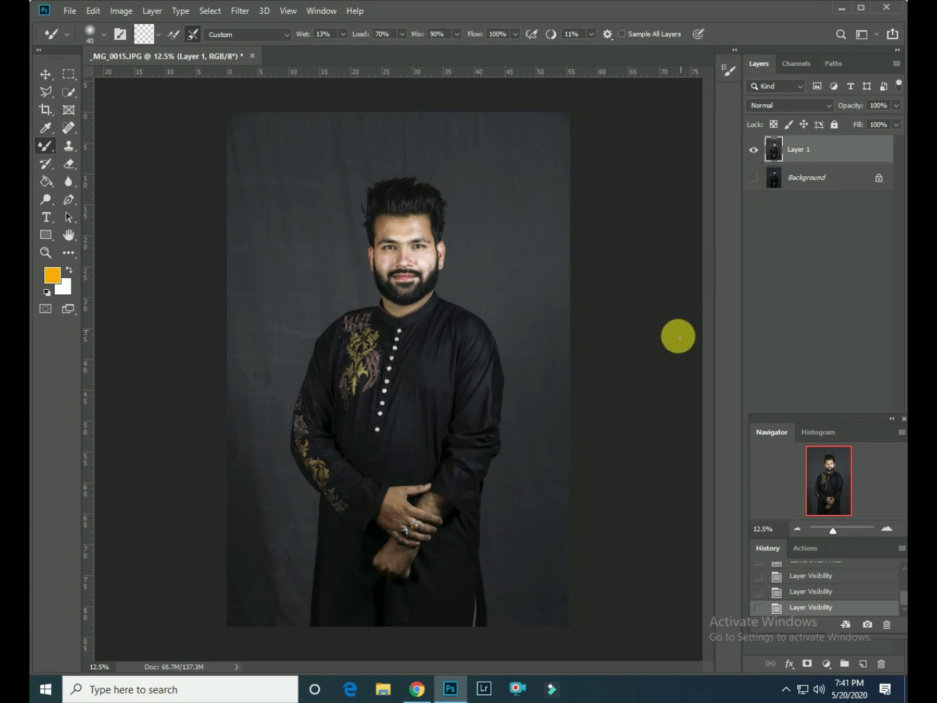
pyautogui.hotkey('ctrl', '+')
pyautogui.hotkey('ctrl', '+')
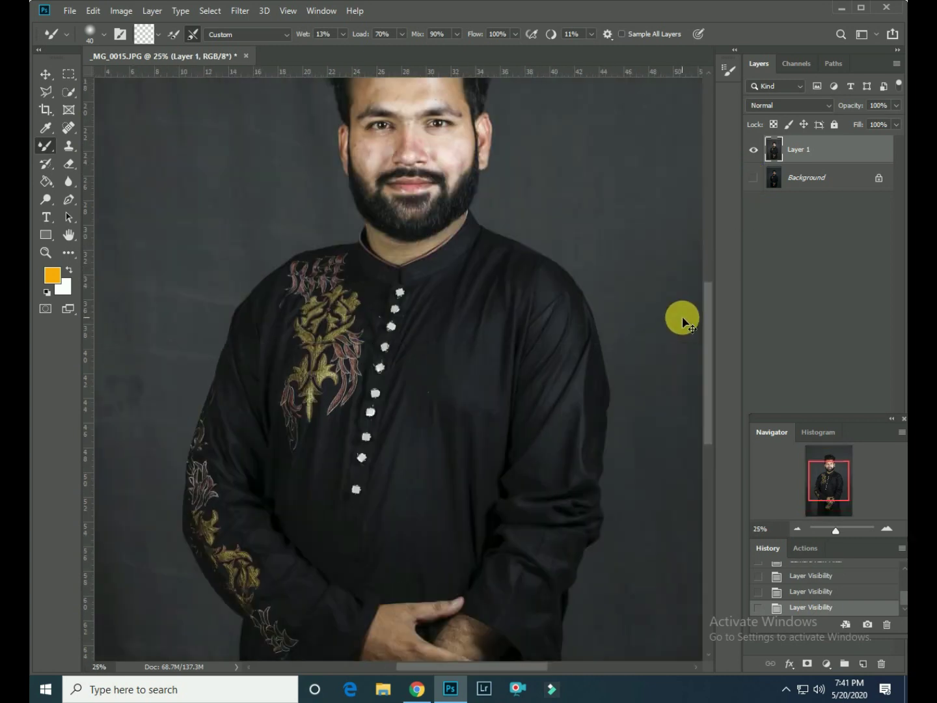
pyautogui.hotkey('ctrl', '+')
pyautogui.hotkey('ctrl', '+')
pyautogui.scroll(5, 389, 501)
pyautogui.scroll(2, 376, 414)
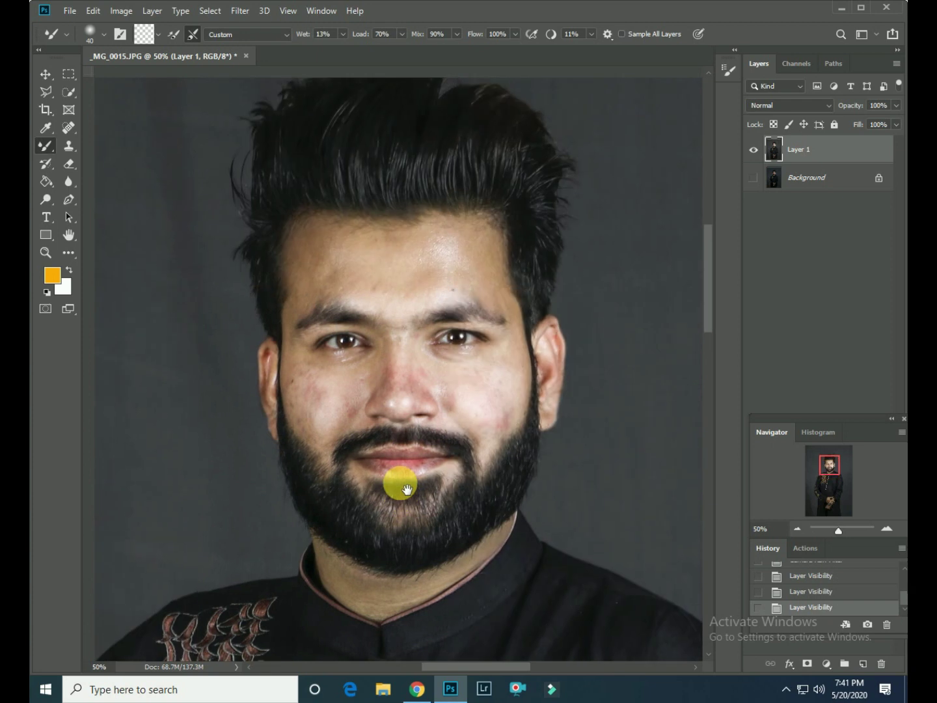
pyautogui.hotkey('ctrl', 'r')
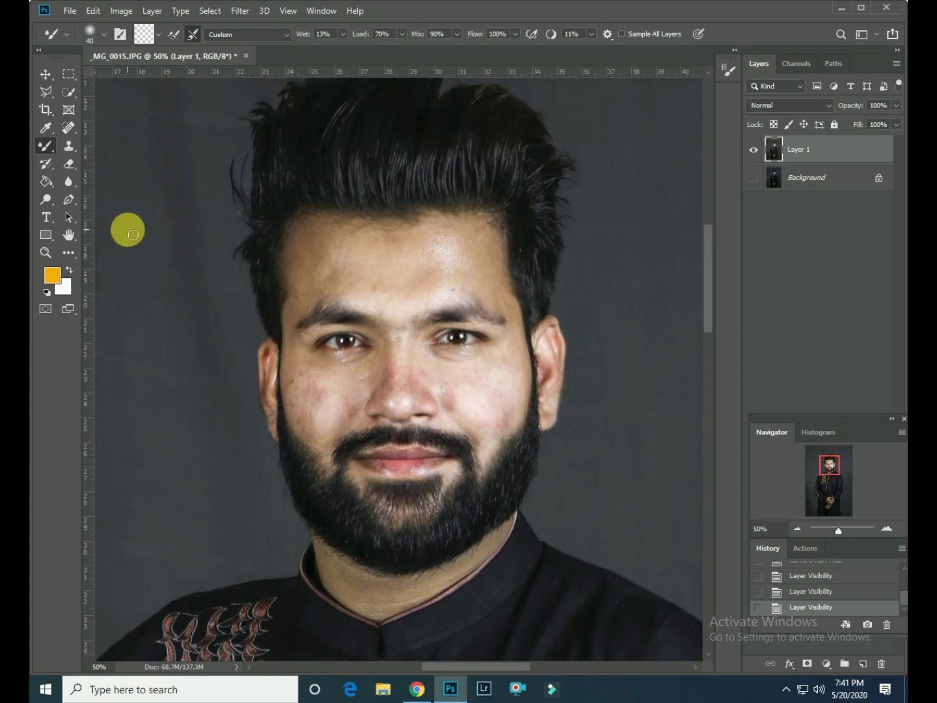
pyautogui.hotkey('ctrl', 'j')
pyautogui.hotkey('ctrl', 'j')
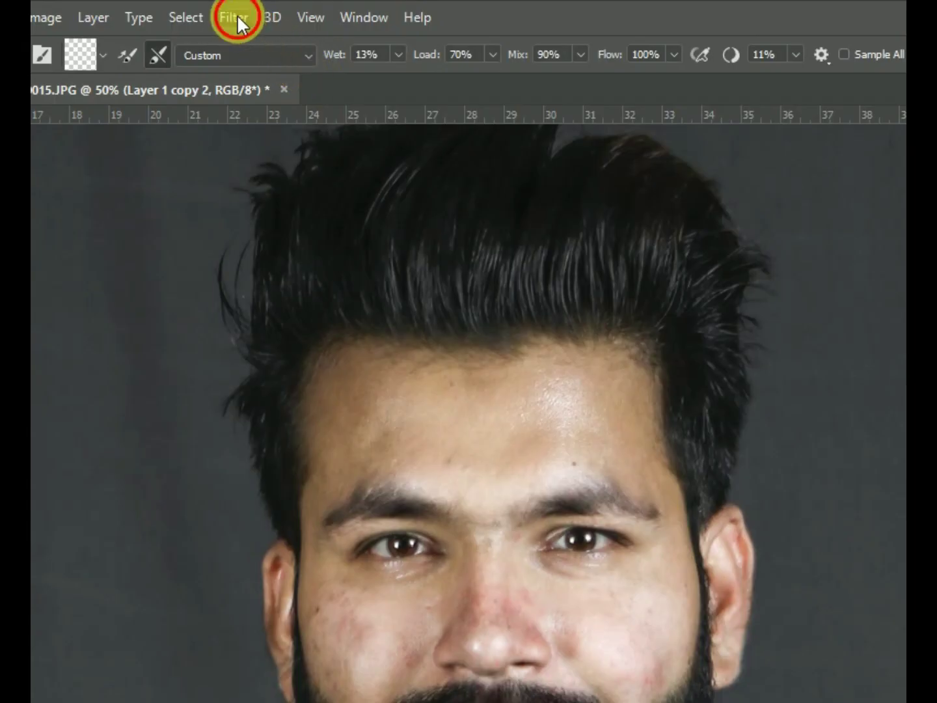
# Apply a 2.5 px High Pass to the top copy and blend it as Linear Light.
pyautogui.click(237, 20)
pyautogui.moveTo(360, 454)
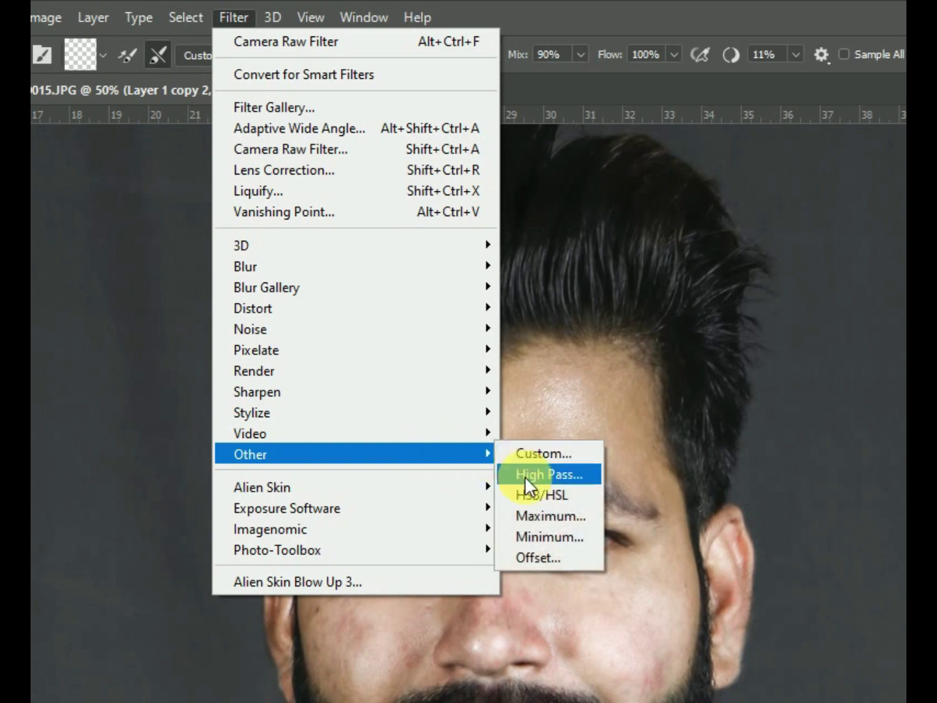
pyautogui.click(525, 481)
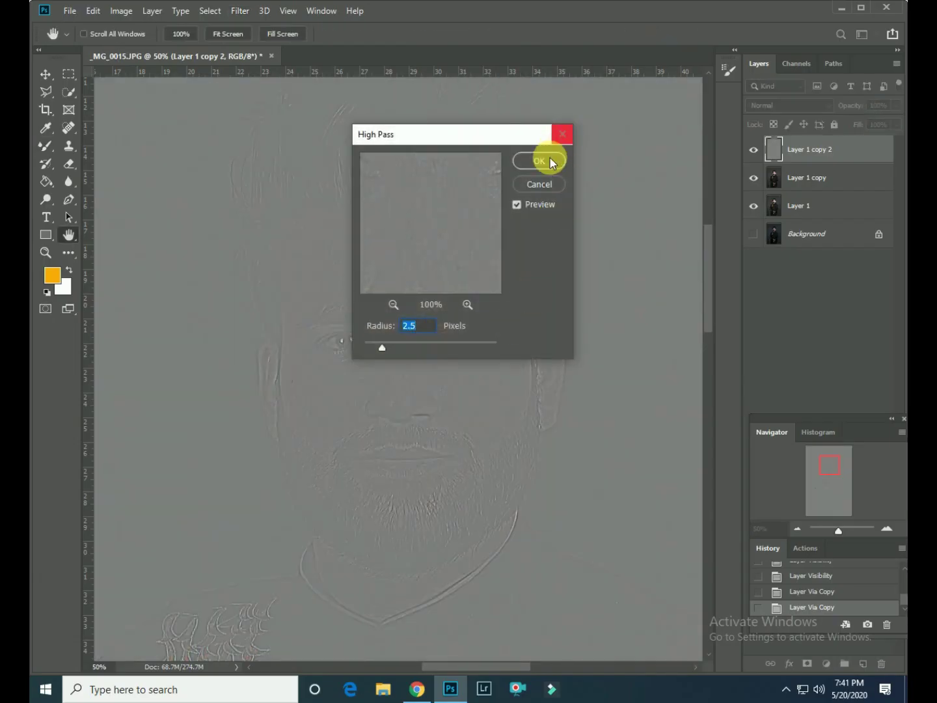
pyautogui.click(550, 162)
pyautogui.click(792, 108)
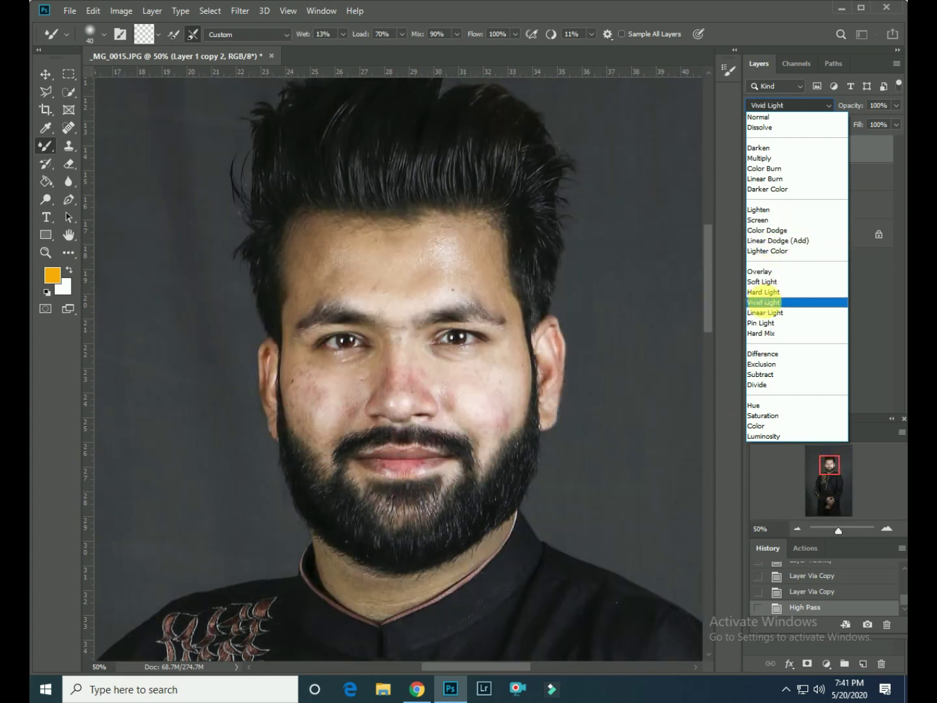
pyautogui.click(765, 313)
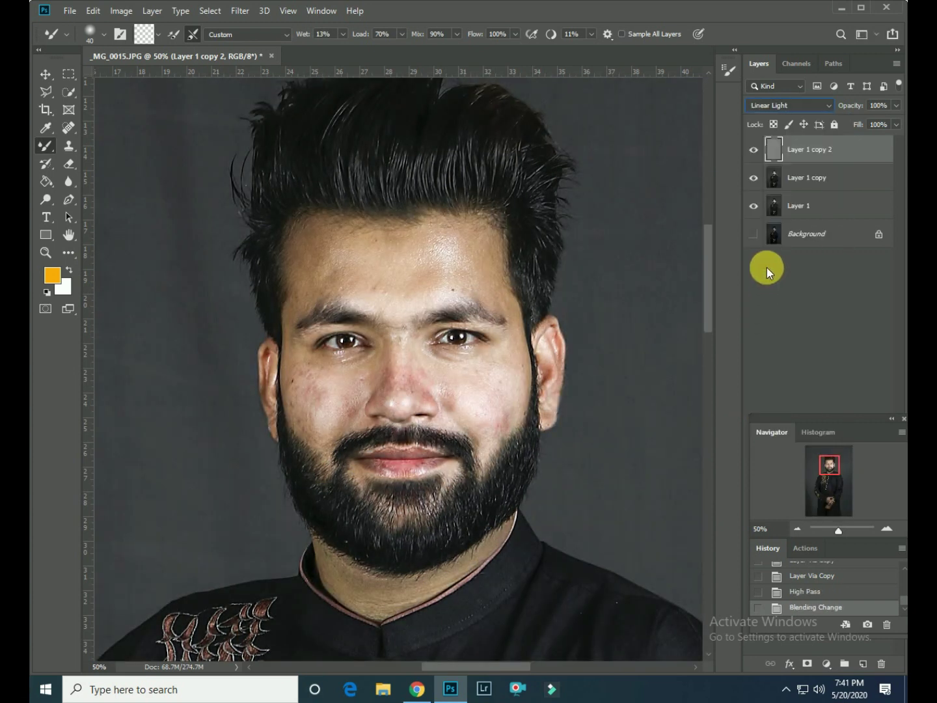
# Soften Layer 1 copy with a 2.1 px Gaussian Blur.
pyautogui.click(811, 184)
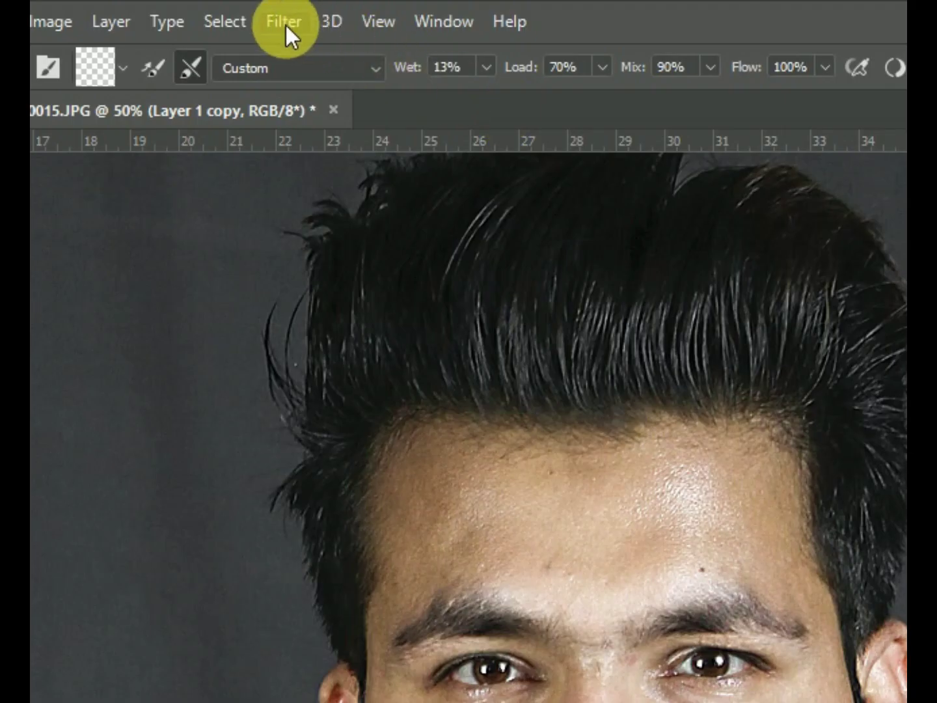
pyautogui.click(285, 26)
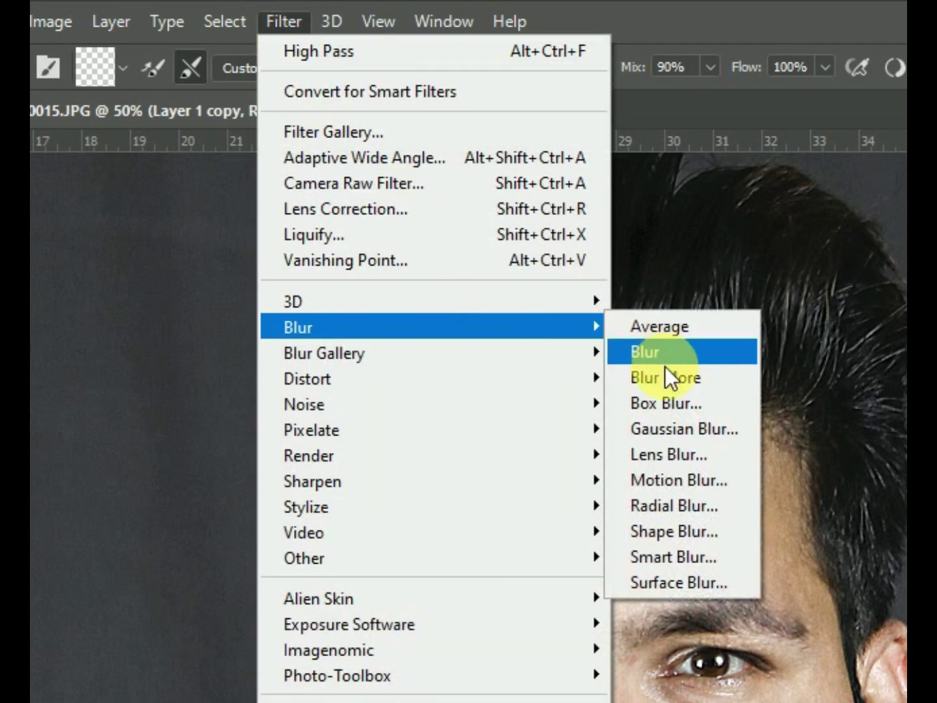
pyautogui.click(673, 430)
pyautogui.moveTo(682, 368); pyautogui.dragTo(707, 367)
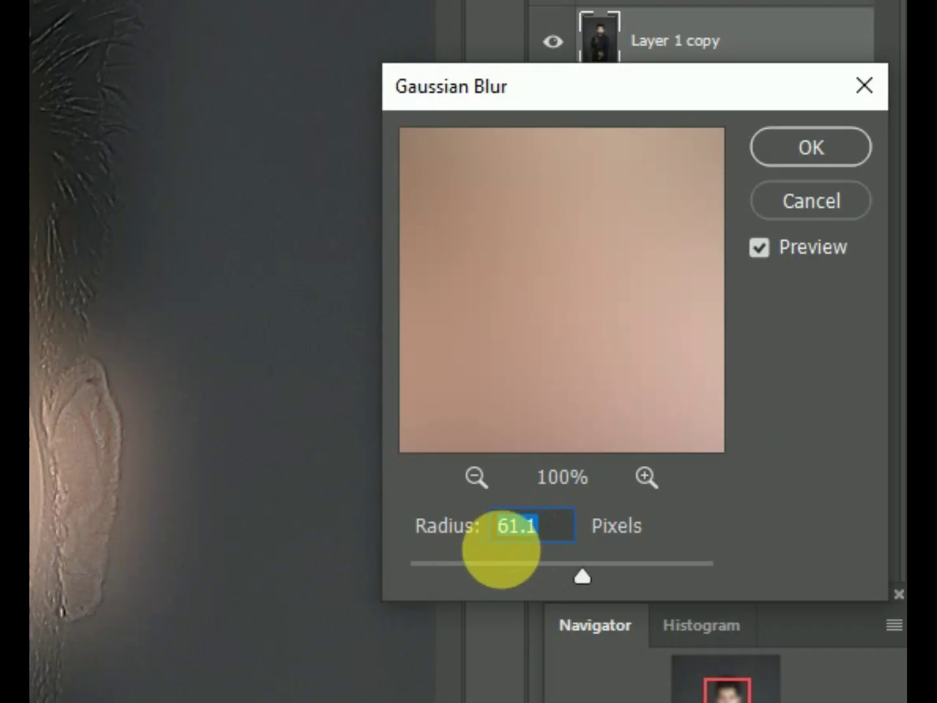
pyautogui.click(445, 565)
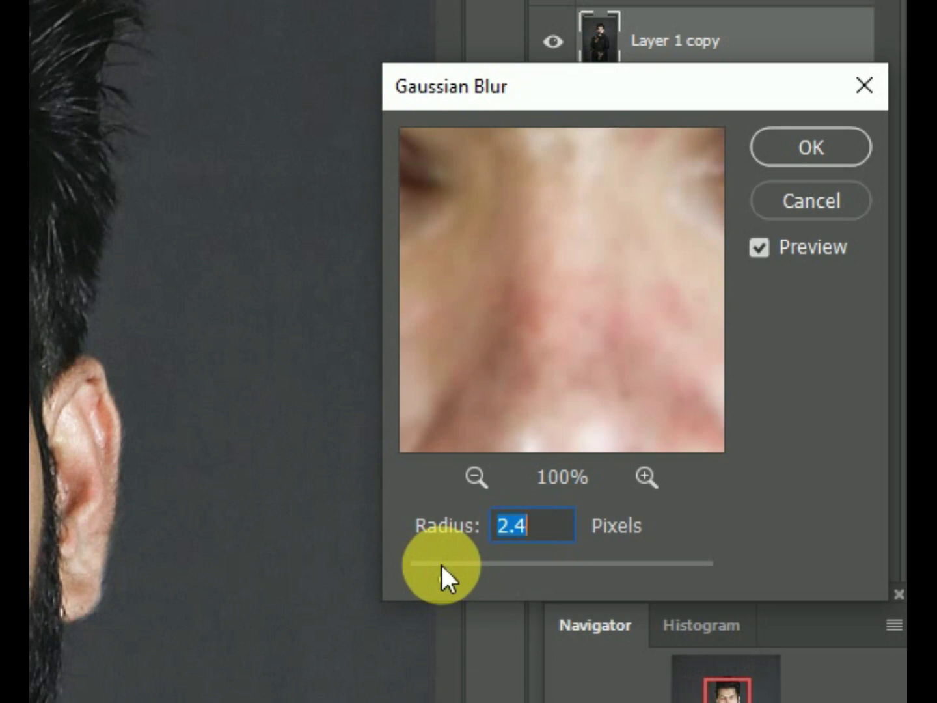
pyautogui.click(443, 566)
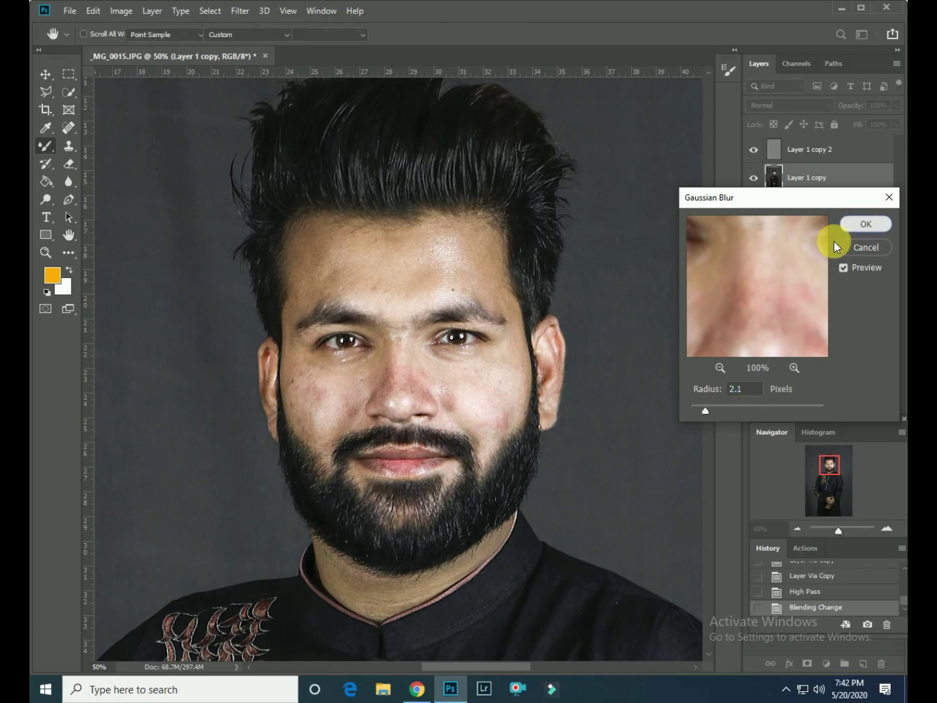
pyautogui.click(860, 225)
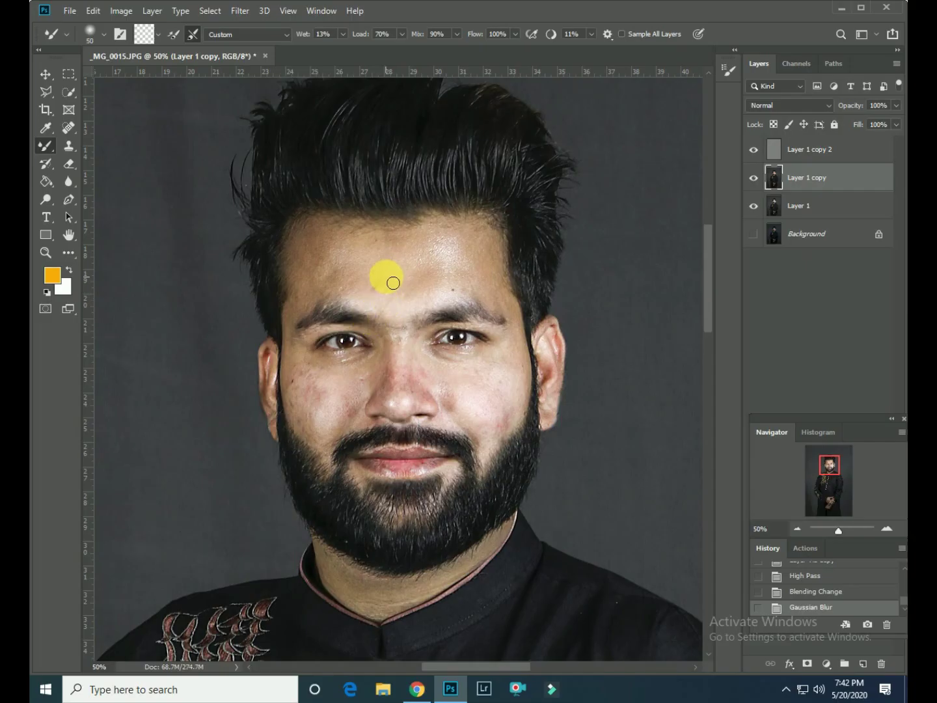
# Smooth both cheeks, the forehead and temple with a size-100 Mixer Brush.
pyautogui.press(']')
pyautogui.press(']')
pyautogui.press(']')
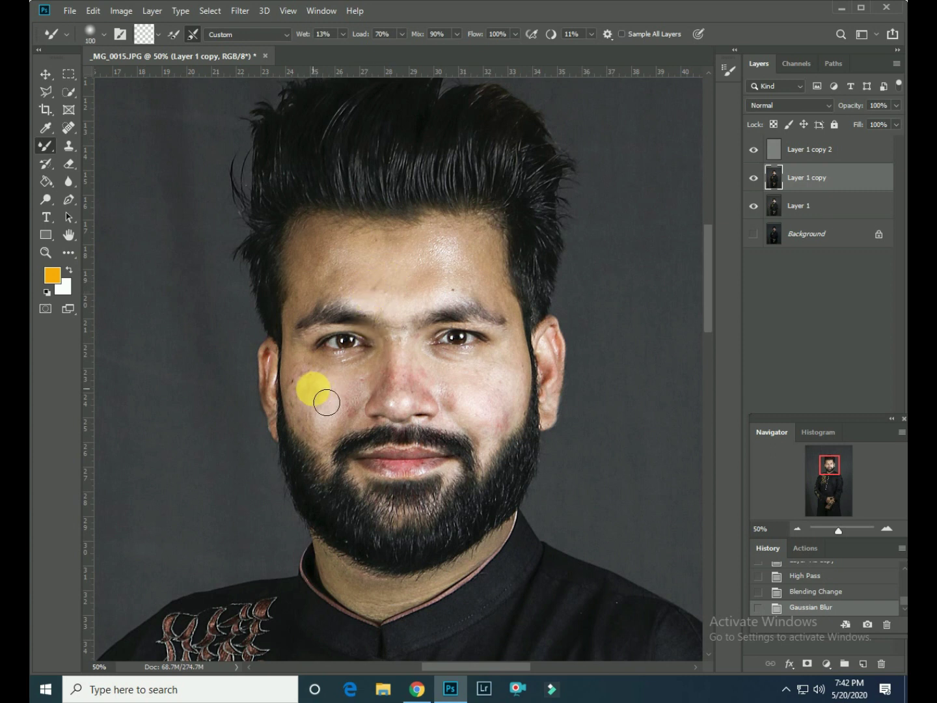
pyautogui.hotkey('ctrl', '+')
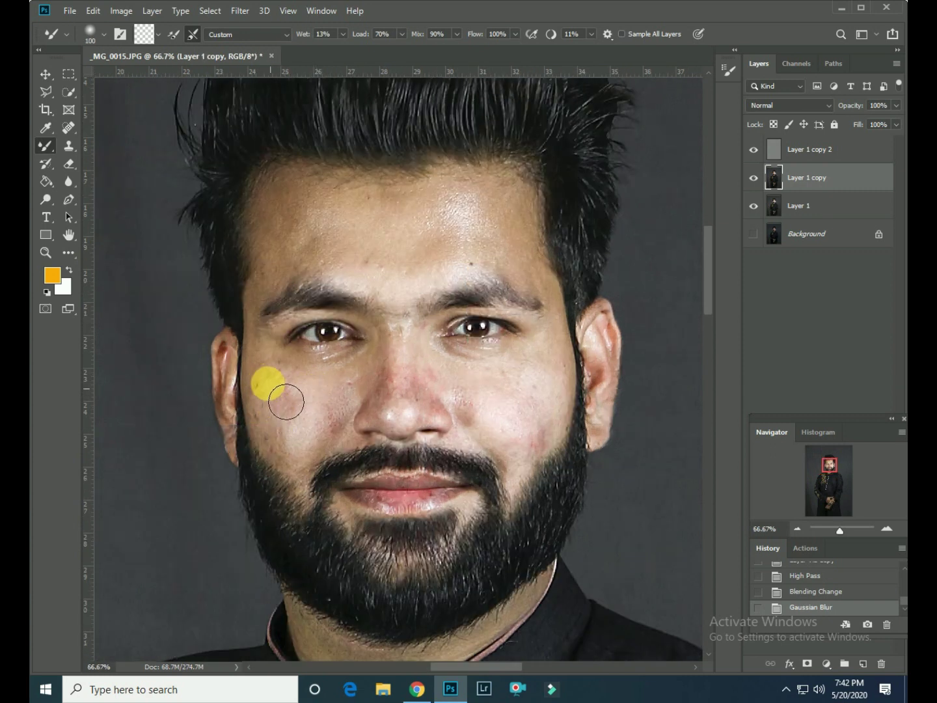
pyautogui.moveTo(297, 434)
pyautogui.mouseDown()
pyautogui.moveTo(276, 392)
pyautogui.moveTo(310, 403)
pyautogui.moveTo(345, 389)
pyautogui.moveTo(372, 403)
pyautogui.moveTo(290, 449)
pyautogui.mouseUp()
pyautogui.moveTo(533, 416)
pyautogui.mouseDown()
pyautogui.moveTo(544, 427)
pyautogui.moveTo(510, 446)
pyautogui.moveTo(571, 411)
pyautogui.mouseUp()
pyautogui.press(']')
pyautogui.press(']')
pyautogui.moveTo(460, 258)
pyautogui.mouseDown()
pyautogui.moveTo(419, 241)
pyautogui.moveTo(397, 280)
pyautogui.moveTo(450, 245)
pyautogui.moveTo(550, 296)
pyautogui.moveTo(553, 387)
pyautogui.mouseUp()
pyautogui.press('[')
pyautogui.press('[')
pyautogui.press('[')
pyautogui.moveTo(279, 449)
pyautogui.mouseDown()
pyautogui.moveTo(278, 272)
pyautogui.moveTo(279, 352)
pyautogui.moveTo(552, 342)
pyautogui.moveTo(414, 373)
pyautogui.moveTo(347, 424)
pyautogui.moveTo(460, 436)
pyautogui.moveTo(147, 360)
pyautogui.moveTo(146, 496)
pyautogui.moveTo(347, 558)
pyautogui.mouseUp()
pyautogui.hotkey('ctrl', '+')
# Smooth the skin on the hands with an enlarged brush and fit the portrait in view.
pyautogui.press('[')
pyautogui.press('[')
pyautogui.press('[')
pyautogui.hotkey('ctrl', '-')
pyautogui.press(']')
pyautogui.press(']')
pyautogui.press(']')
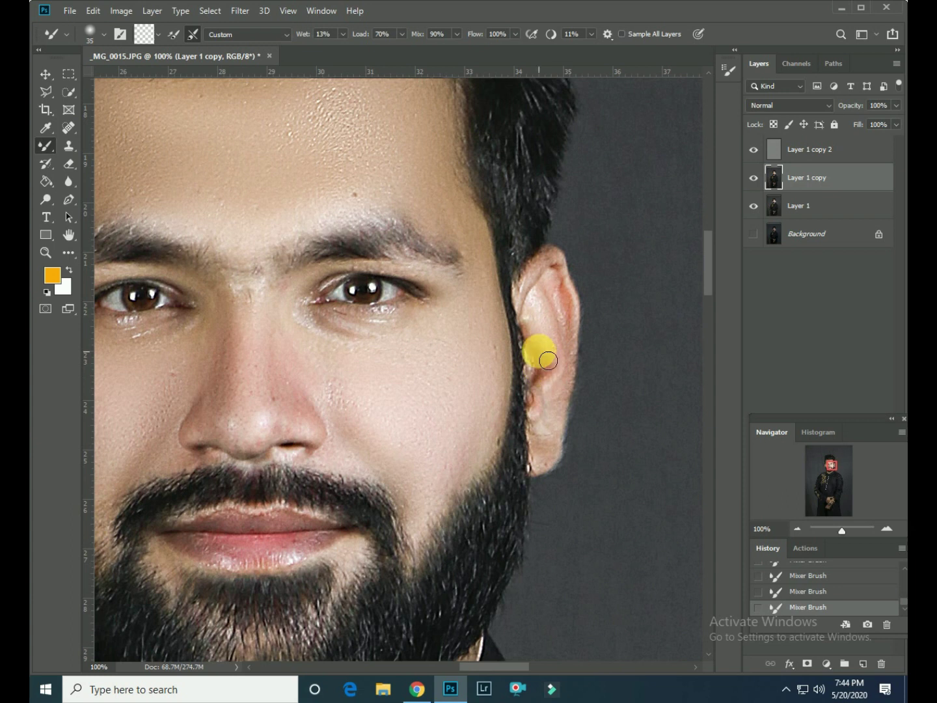
pyautogui.hotkey('ctrl', '-')
pyautogui.press(']')
pyautogui.press(']')
pyautogui.press(']')
pyautogui.scroll(-5, 403, 548)
pyautogui.scroll(-5, 450, 167)
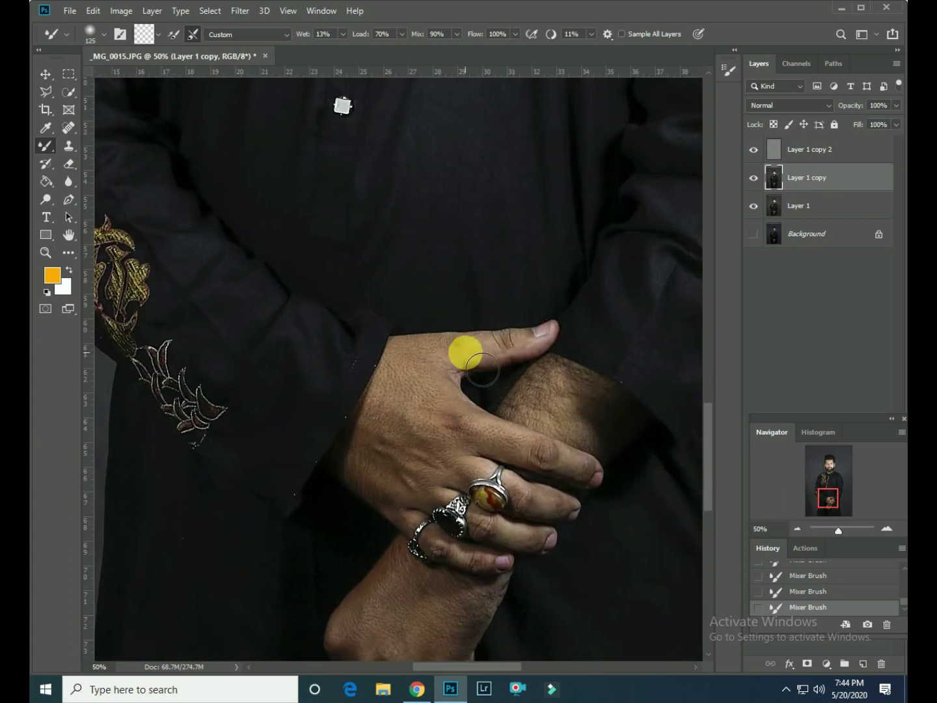
pyautogui.moveTo(380, 477)
pyautogui.mouseDown()
pyautogui.moveTo(415, 505)
pyautogui.moveTo(583, 410)
pyautogui.moveTo(511, 544)
pyautogui.mouseUp()
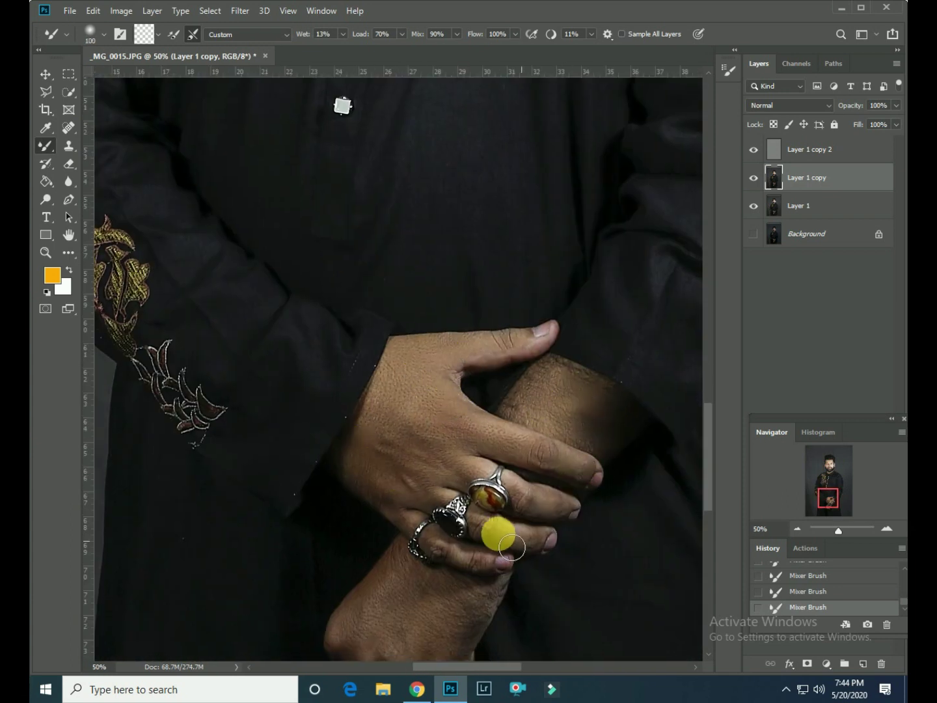
pyautogui.scroll(-5, 501, 455)
pyautogui.hotkey('ctrl', '-')
pyautogui.hotkey('ctrl', '-')
pyautogui.hotkey('ctrl', '-')
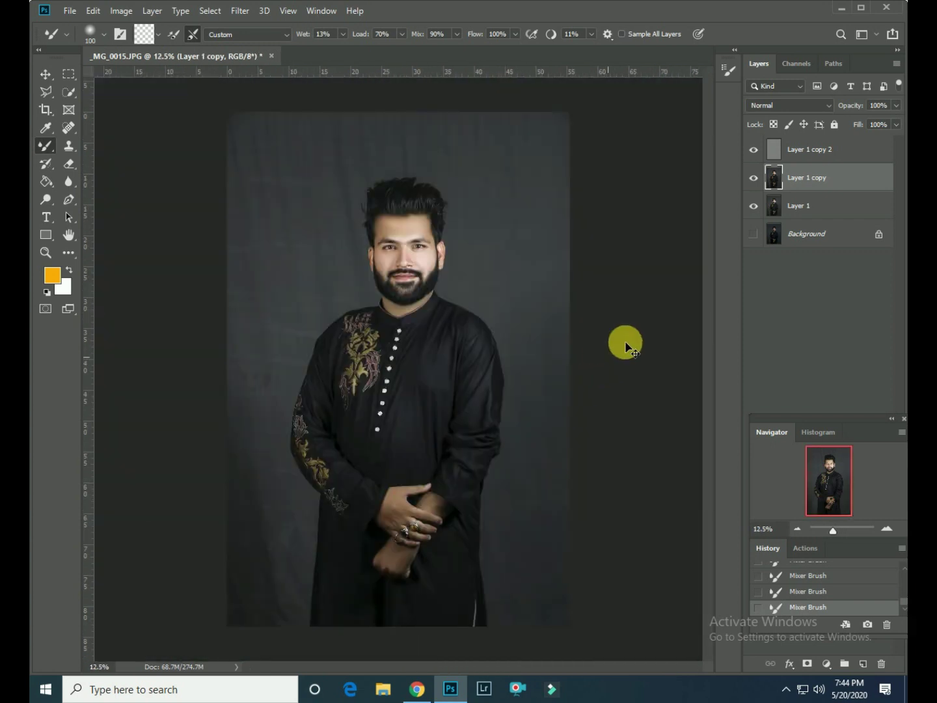
# Merge the visible layers and select the man with Select Subject.
pyautogui.rightClick(823, 181)
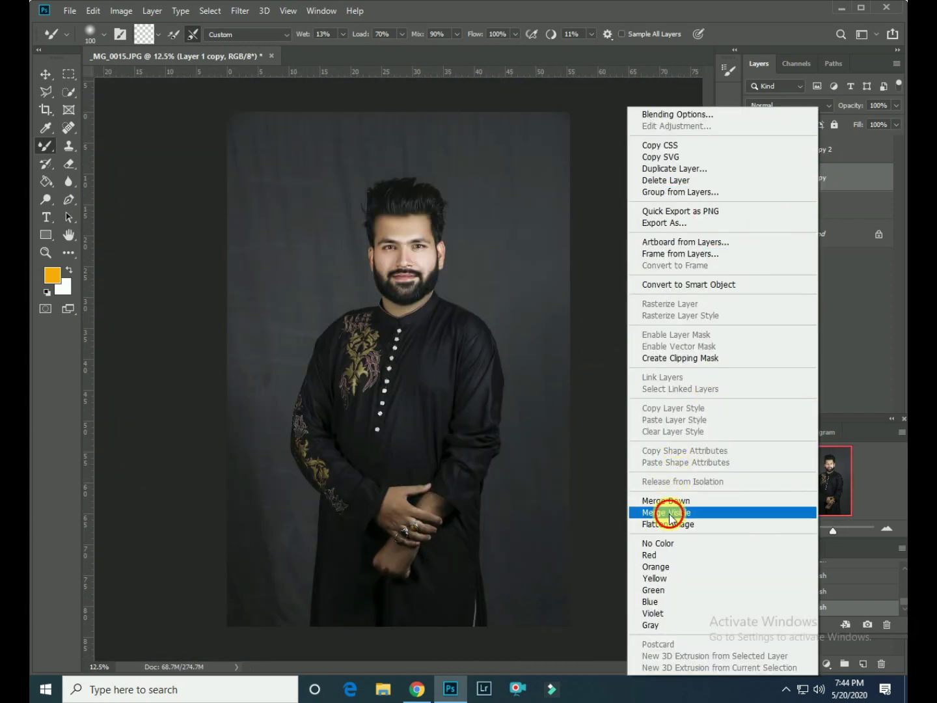
pyautogui.click(671, 513)
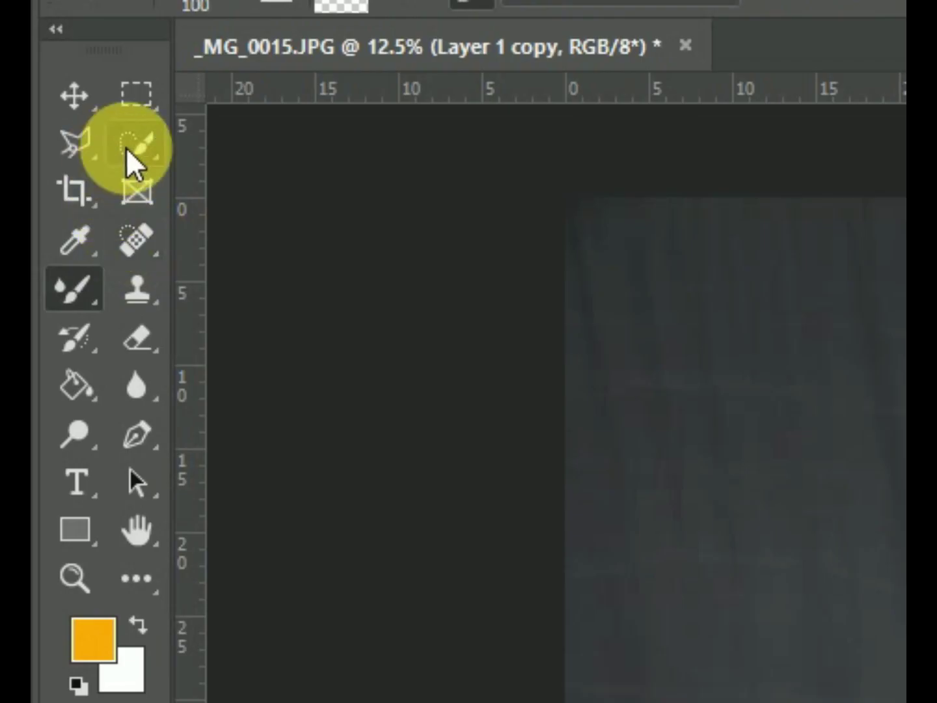
pyautogui.click(126, 148)
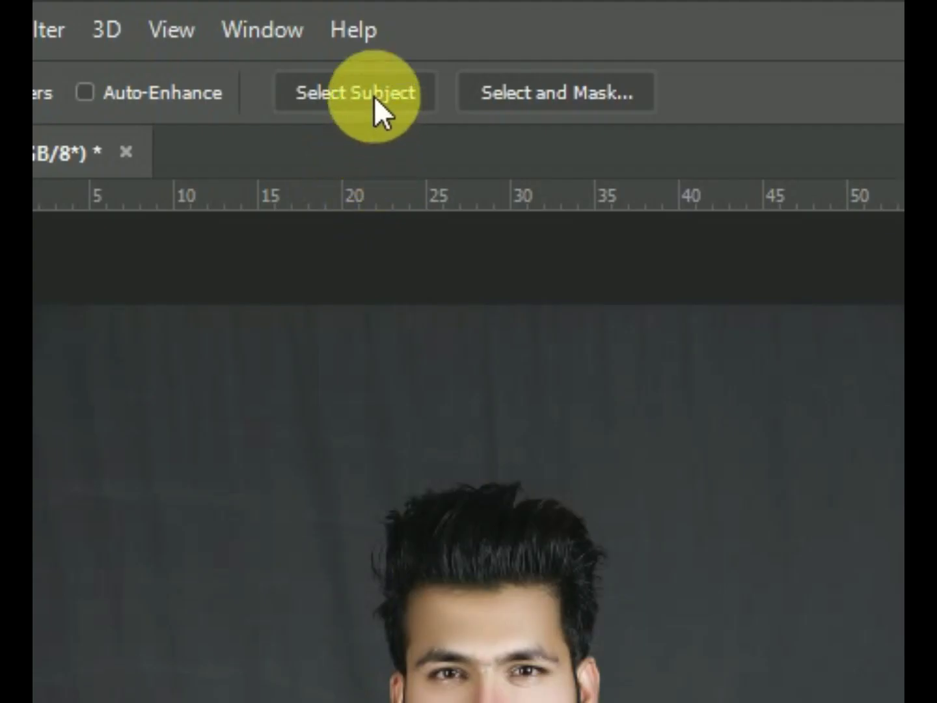
pyautogui.click(374, 97)
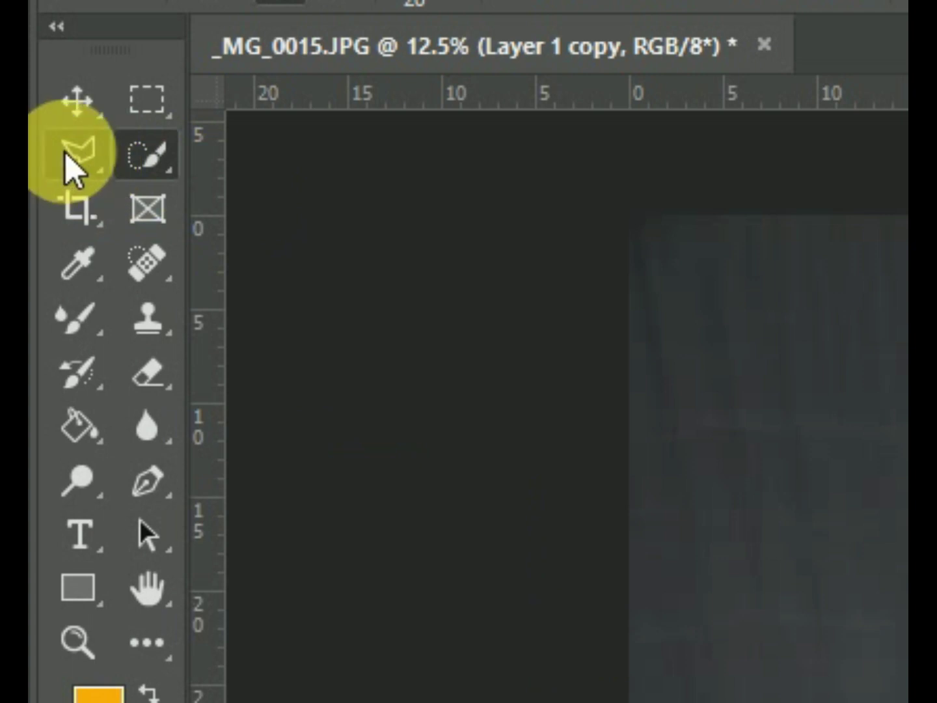
pyautogui.click(65, 155)
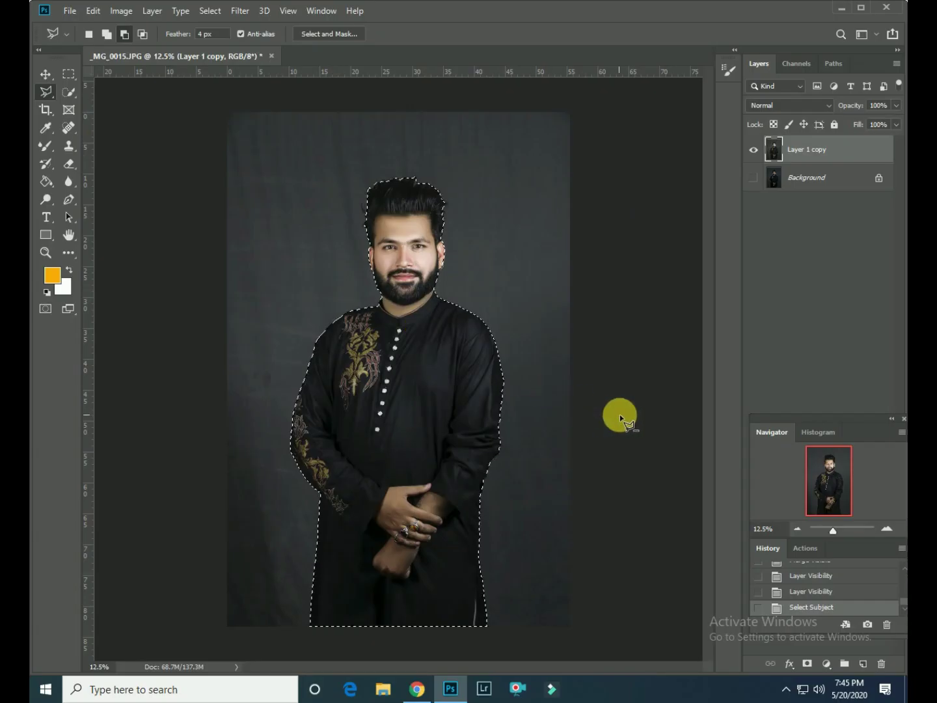
# Zoom into the face and add a right-cheek area to the selection with the Polygonal Lasso.
pyautogui.hotkey('ctrl', '+')
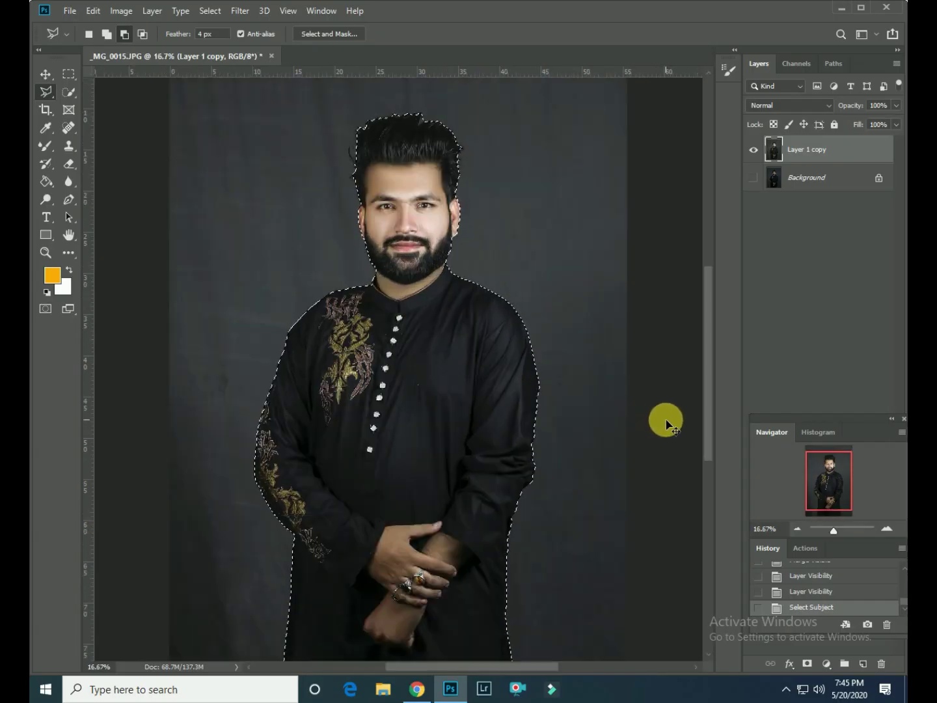
pyautogui.hotkey('ctrl', '+')
pyautogui.hotkey('ctrl', '+')
pyautogui.hotkey('ctrl', '+')
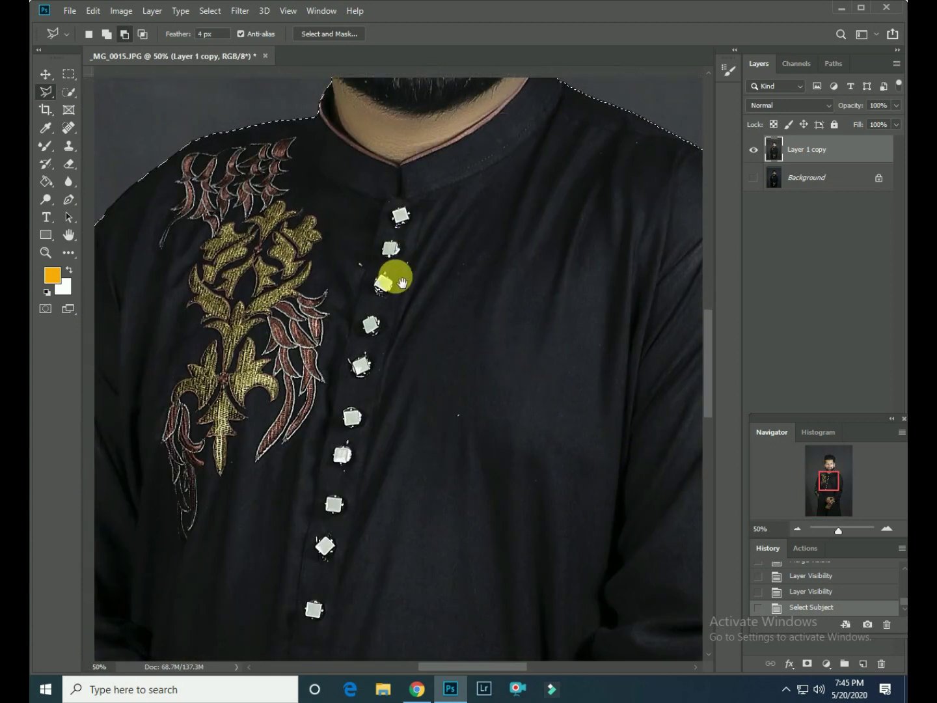
pyautogui.moveTo(408, 223); pyautogui.dragTo(395, 481)
pyautogui.moveTo(386, 349); pyautogui.dragTo(394, 410)
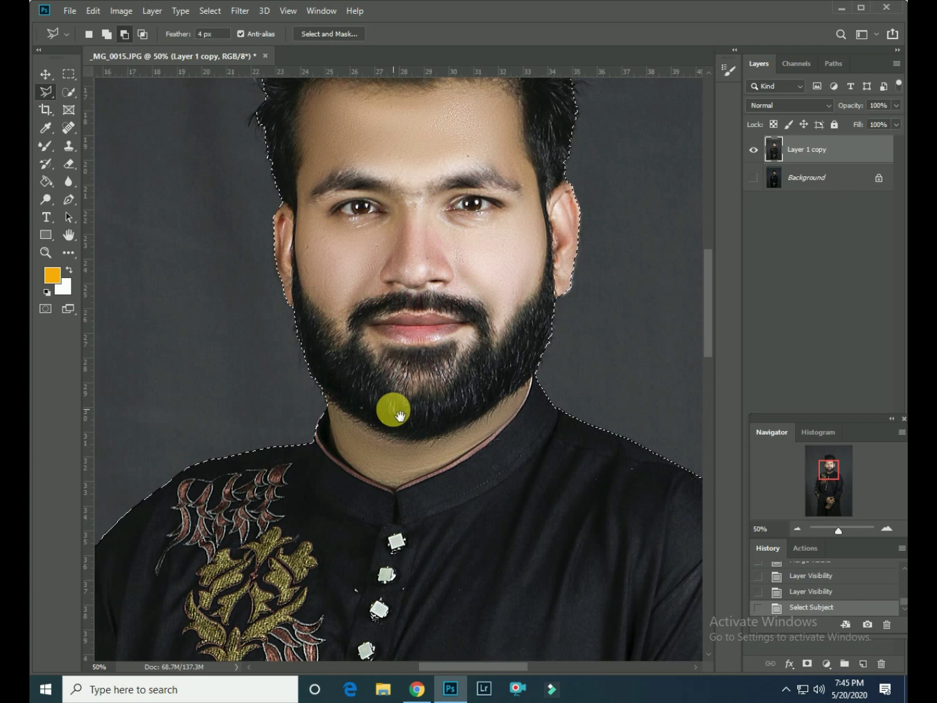
pyautogui.moveTo(433, 209); pyautogui.dragTo(433, 352)
pyautogui.hotkey('ctrl', 'r')
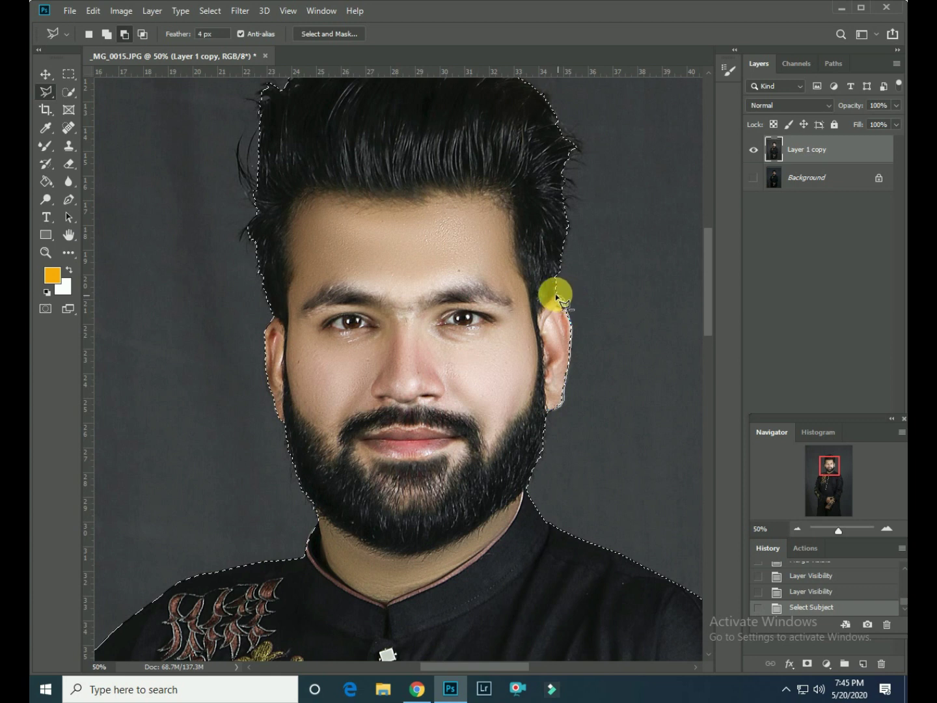
pyautogui.click(488, 395)
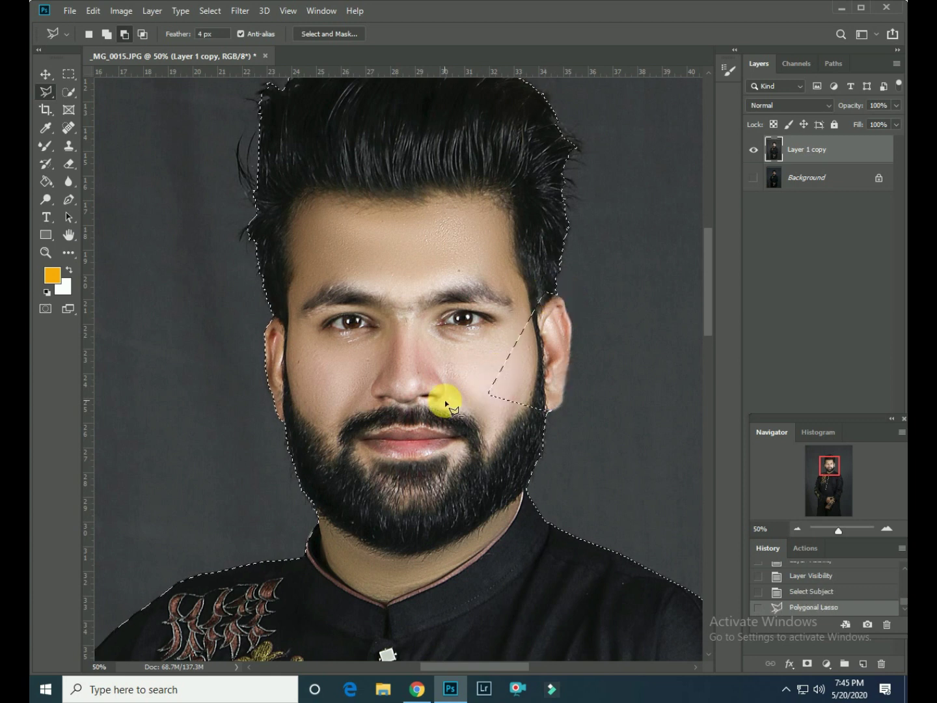
pyautogui.hotkey('ctrl', 'z')
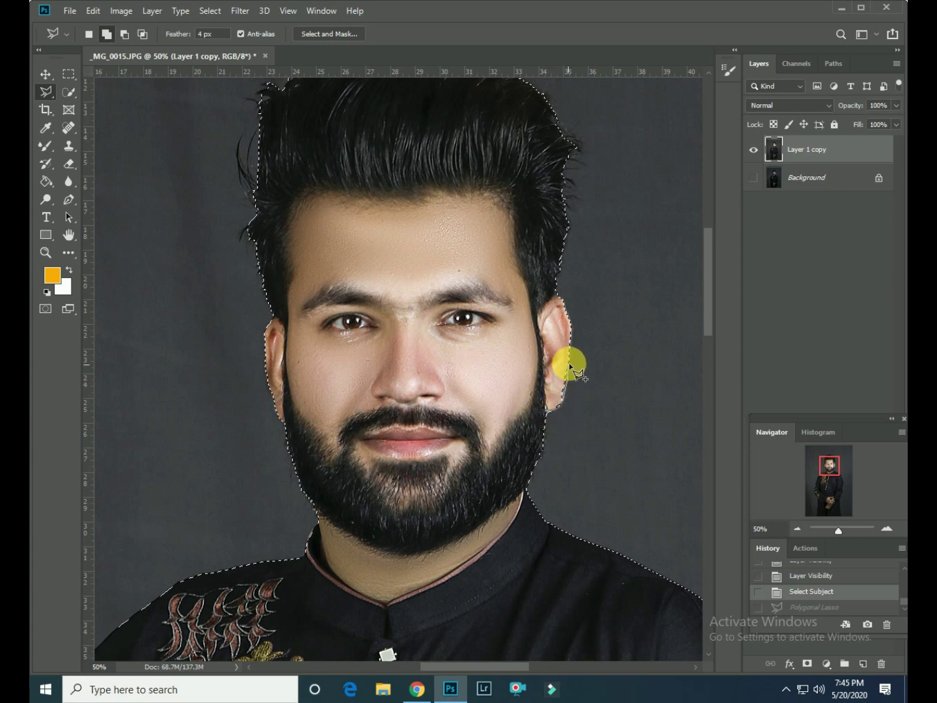
pyautogui.hotkey('ctrl', 'shift', 'z')
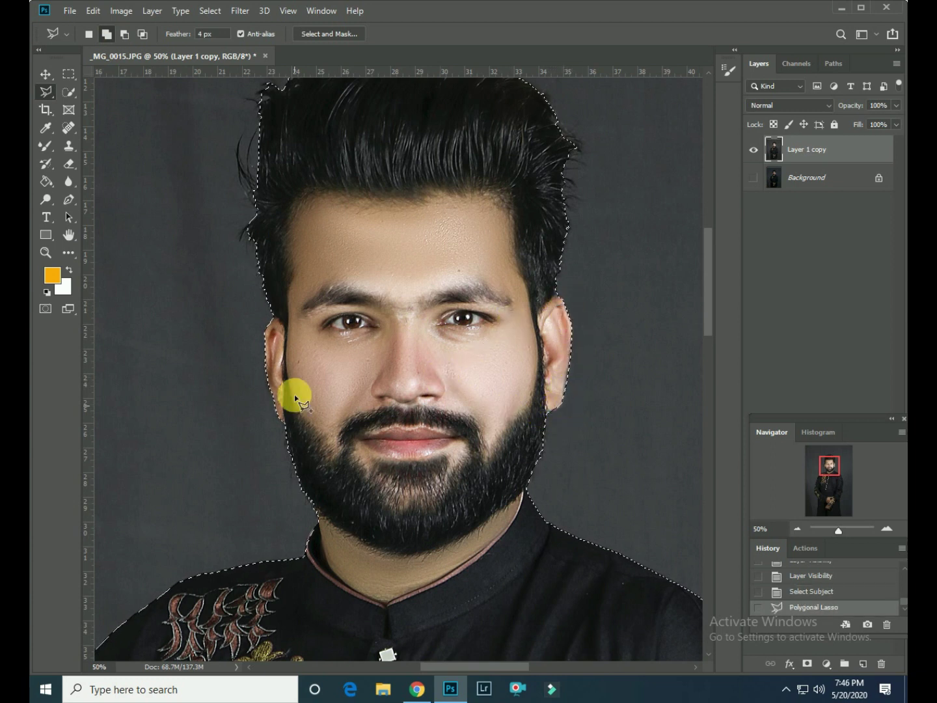
# Subtract an unwanted area near the hair from the selection.
pyautogui.scroll(3, 338, 397)
pyautogui.press('alt')
pyautogui.click(449, 184)
pyautogui.scroll(-4, 464, 324)
pyautogui.scroll(-5, 426, 414)
pyautogui.scroll(-5, 537, 255)
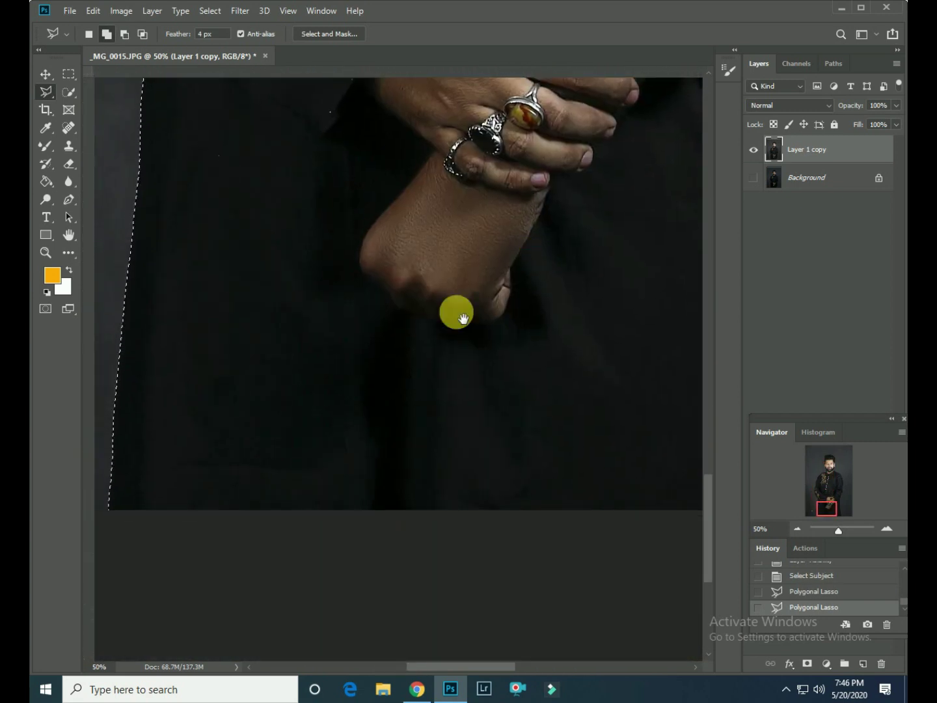
pyautogui.scroll(5, 543, 259)
pyautogui.scroll(5, 391, 496)
pyautogui.rightClick(352, 358)
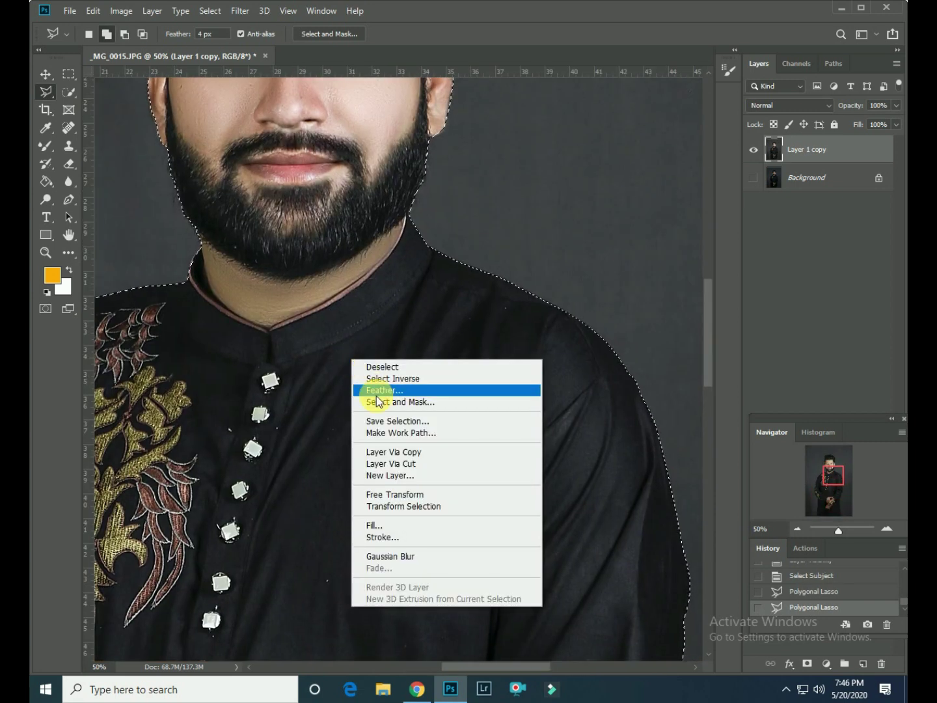
# Feather the man's selection by 4 pixels.
pyautogui.click(378, 389)
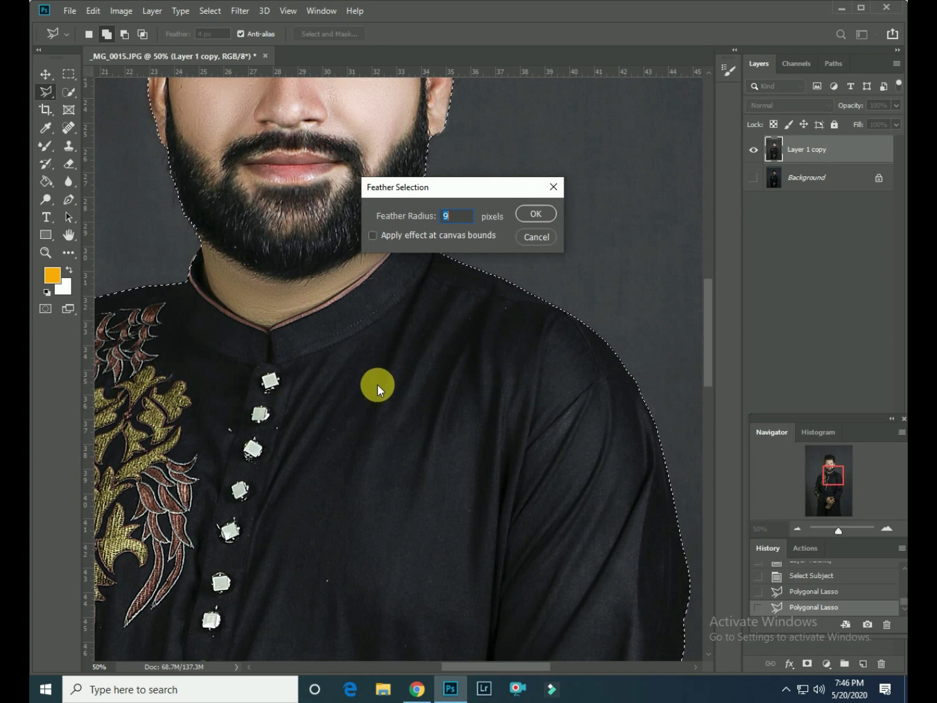
pyautogui.write('4')
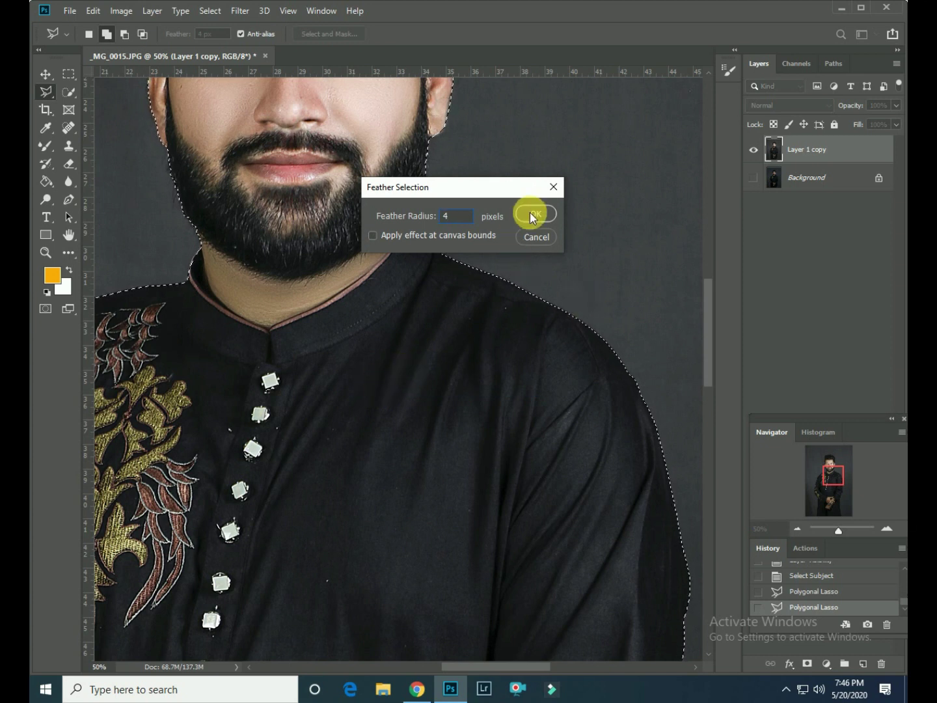
pyautogui.click(530, 214)
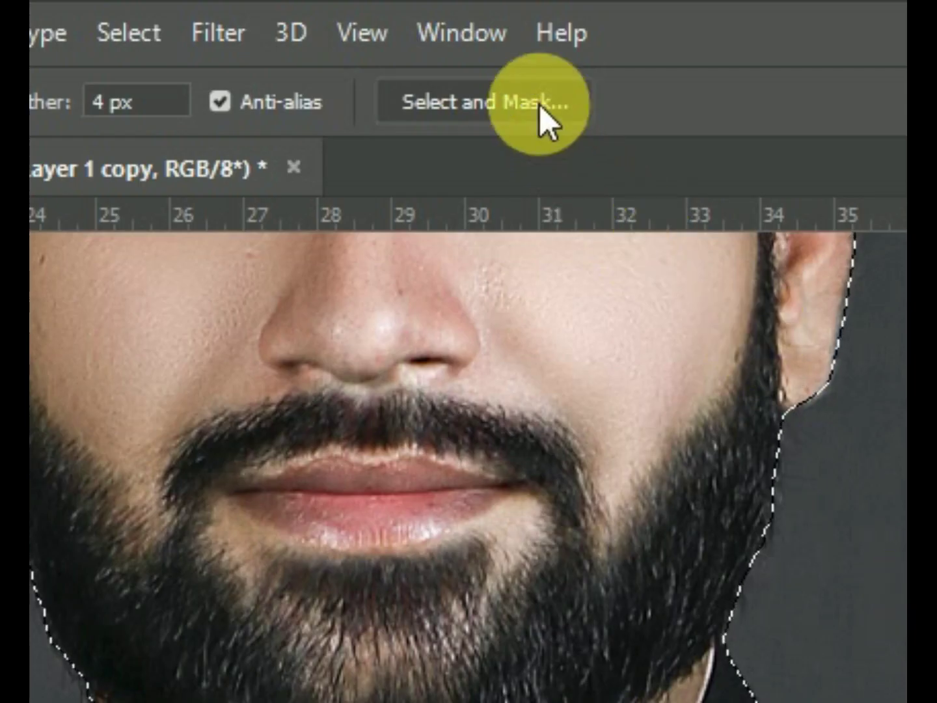
# Refine the hair edges in Select and Mask with a larger Refine Edge Brush.
pyautogui.click(540, 105)
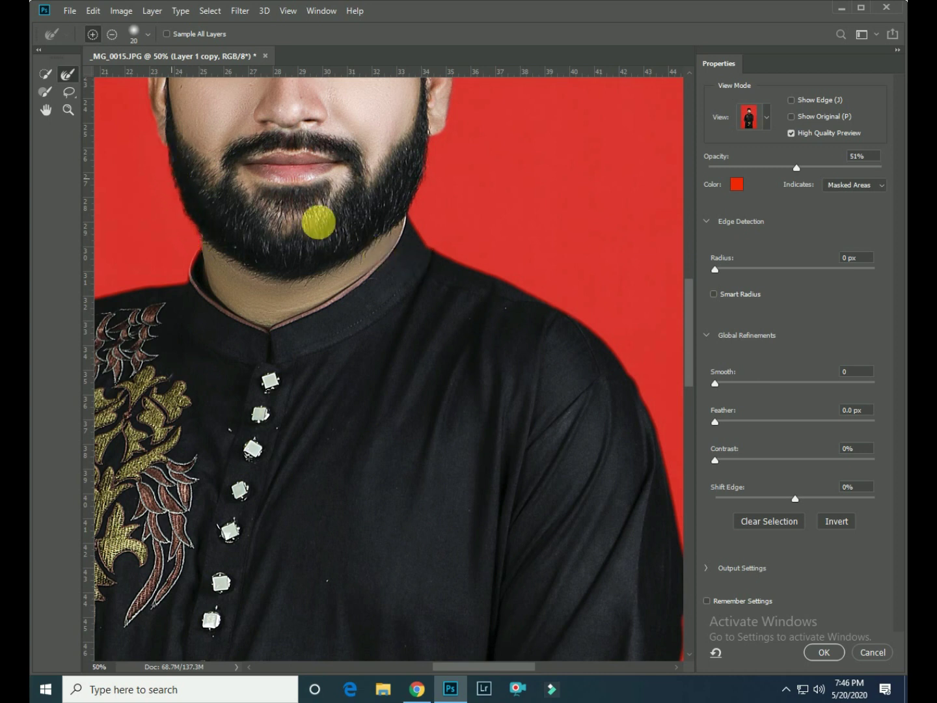
pyautogui.moveTo(388, 247); pyautogui.dragTo(455, 488)
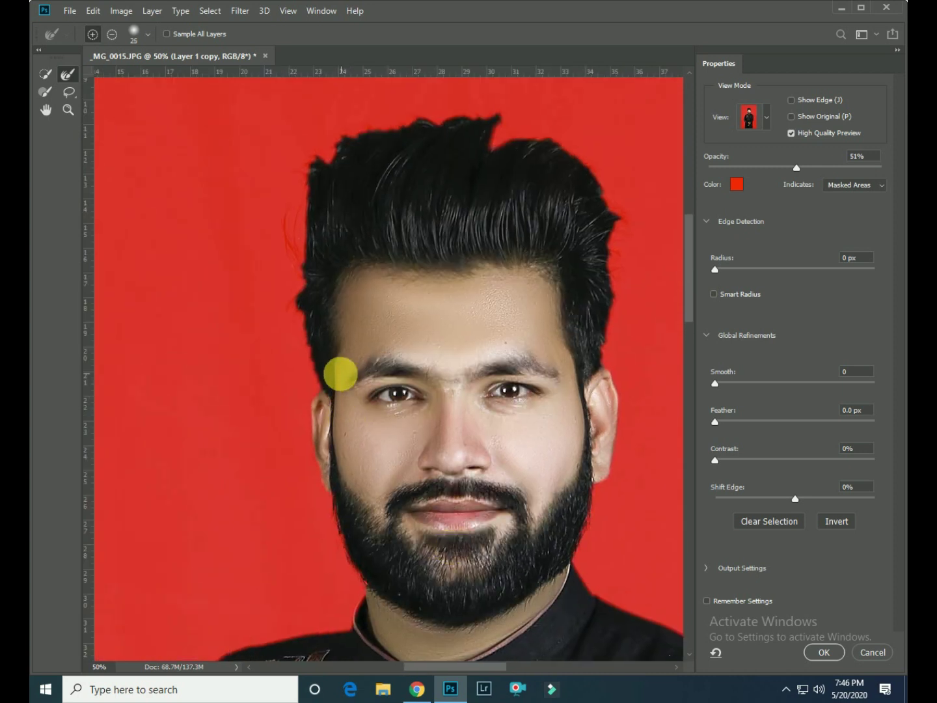
pyautogui.press(']')
pyautogui.press(']')
pyautogui.click(318, 387)
pyautogui.moveTo(313, 378)
pyautogui.mouseDown()
pyautogui.moveTo(306, 205)
pyautogui.moveTo(503, 150)
pyautogui.moveTo(630, 295)
pyautogui.moveTo(618, 352)
pyautogui.moveTo(650, 419)
pyautogui.moveTo(632, 458)
pyautogui.moveTo(643, 471)
pyautogui.moveTo(629, 509)
pyautogui.moveTo(638, 475)
pyautogui.mouseUp()
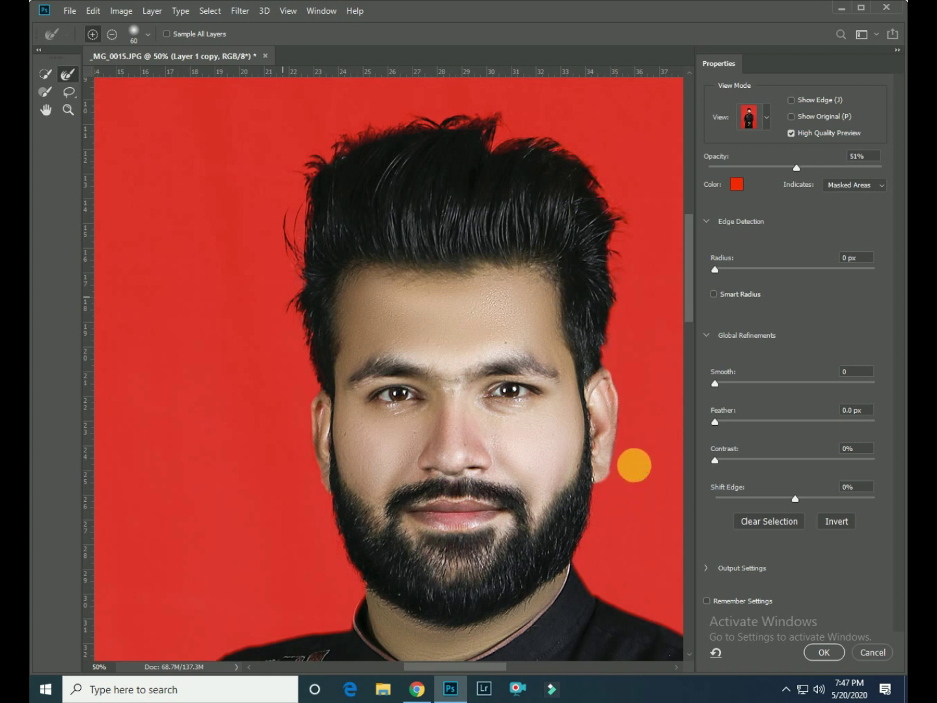
pyautogui.click(822, 653)
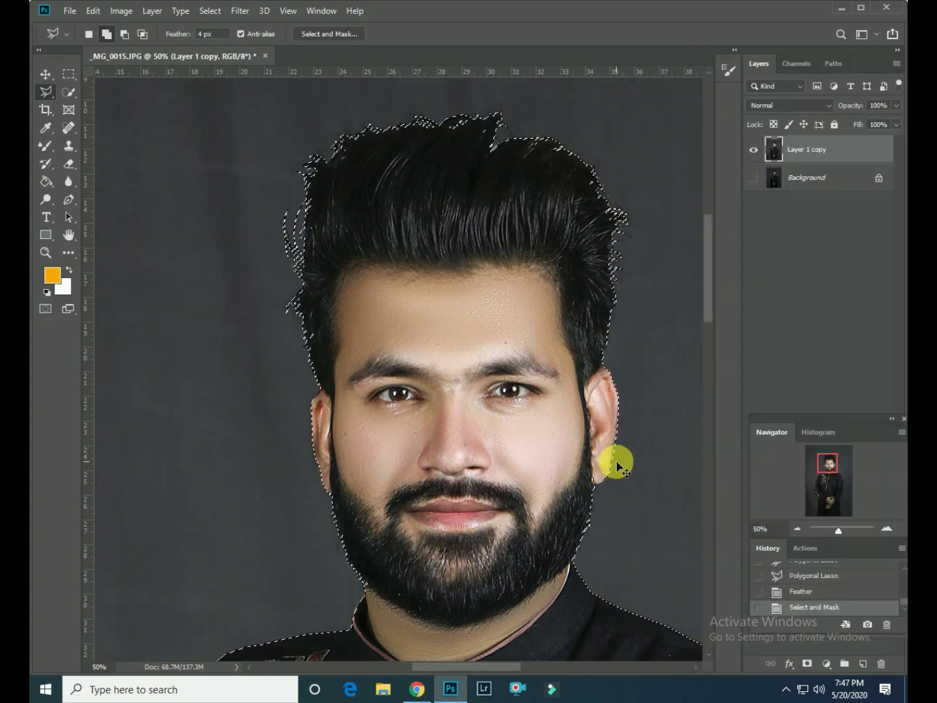
# Copy the man onto a new layer and the inverted backdrop onto Layer 2.
pyautogui.hotkey('ctrl', '-')
pyautogui.hotkey('ctrl', '-')
pyautogui.hotkey('ctrl', '-')
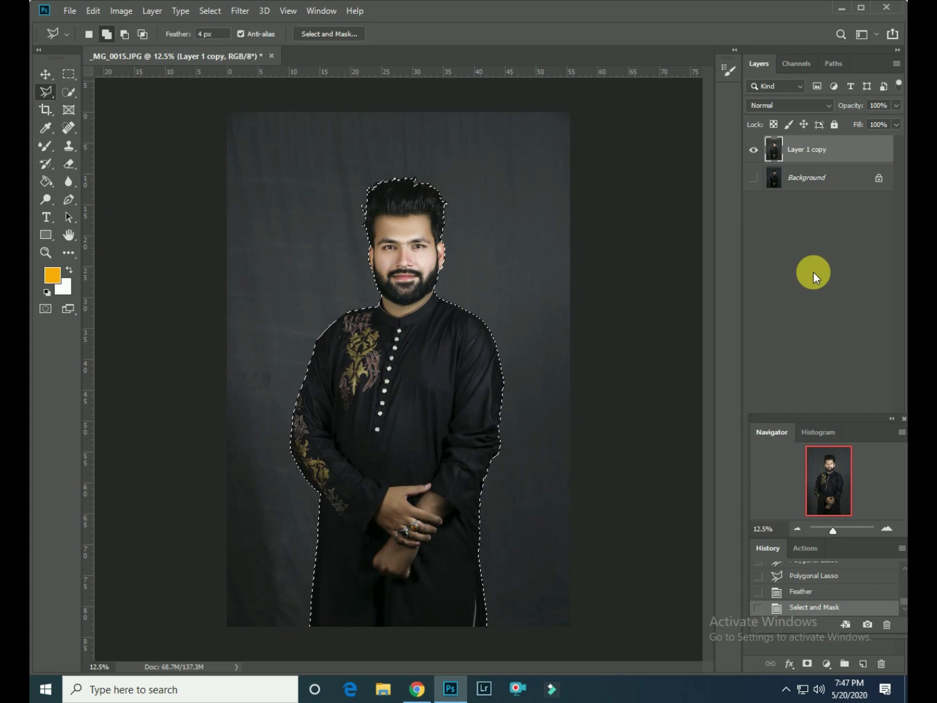
pyautogui.hotkey('ctrl', 'j')
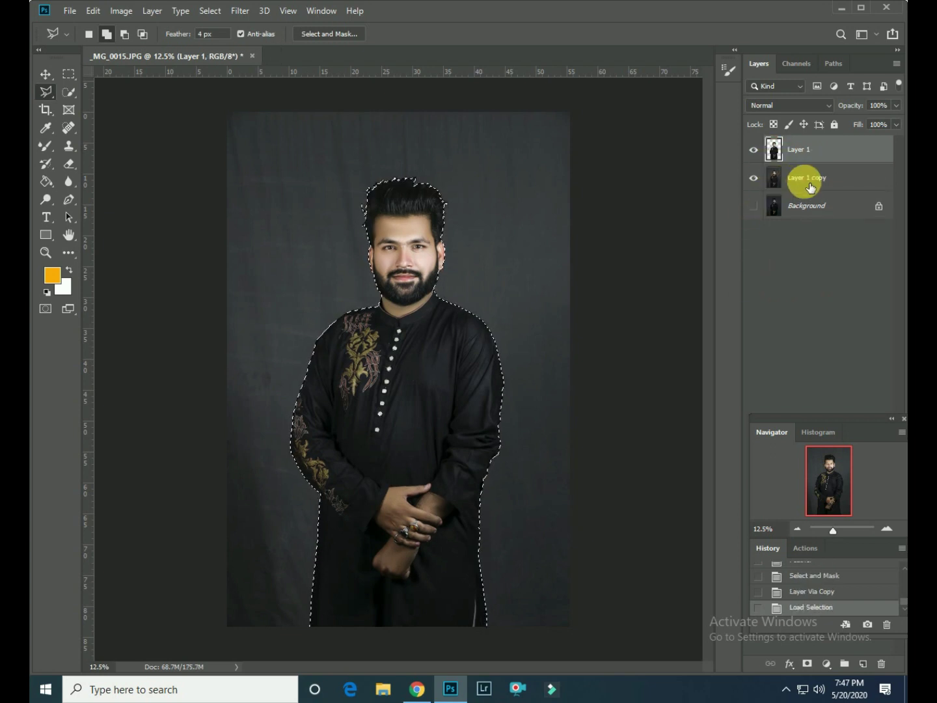
pyautogui.click(805, 179)
pyautogui.click(215, 12)
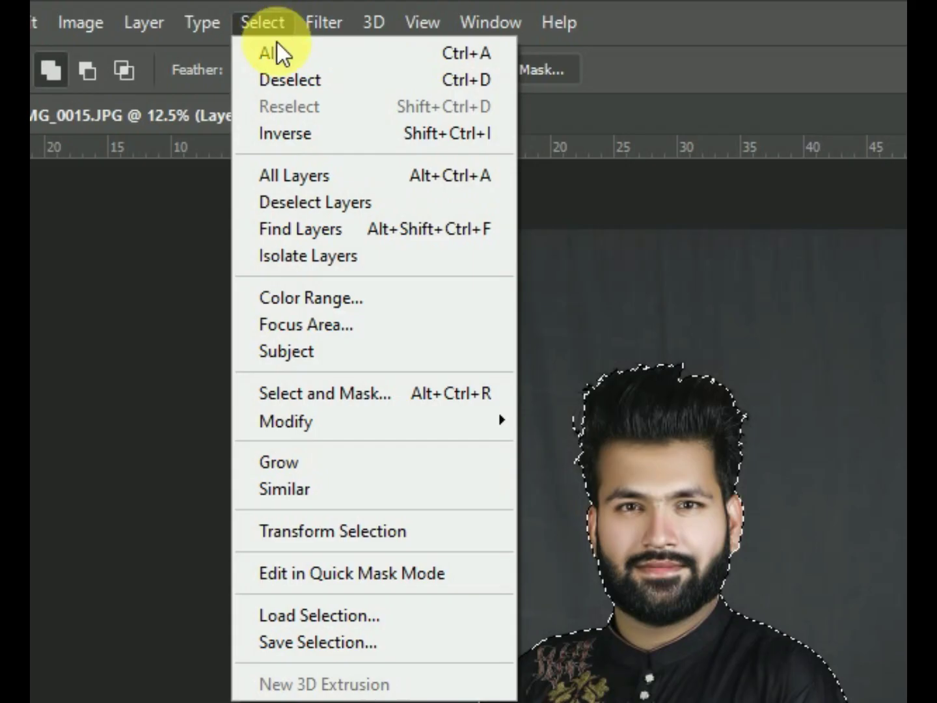
pyautogui.click(221, 64)
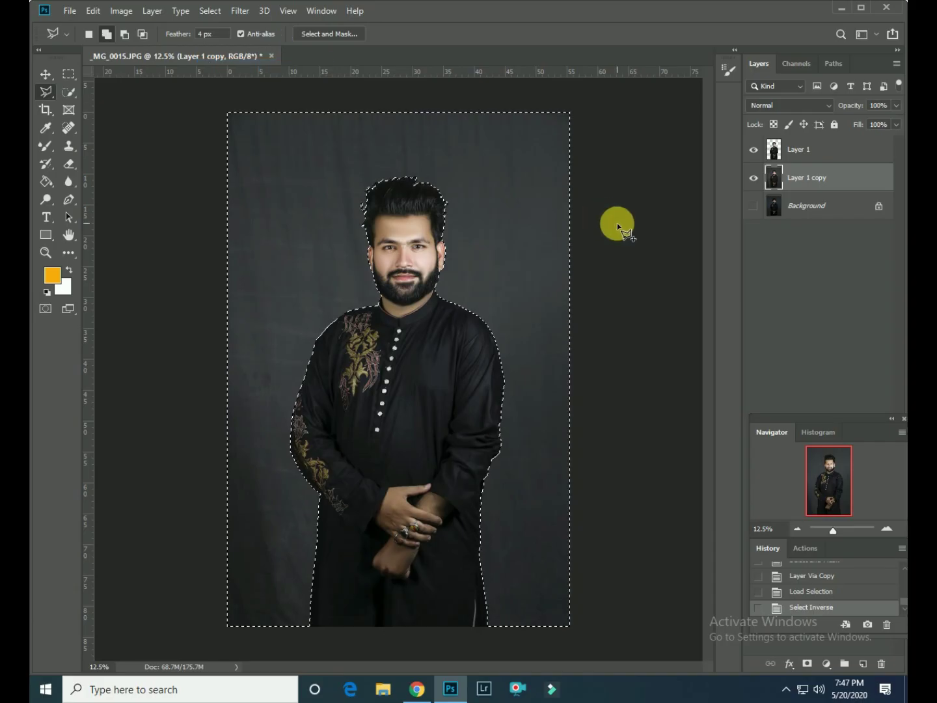
pyautogui.hotkey('ctrl', 'j')
pyautogui.hotkey('ctrl', 'd')
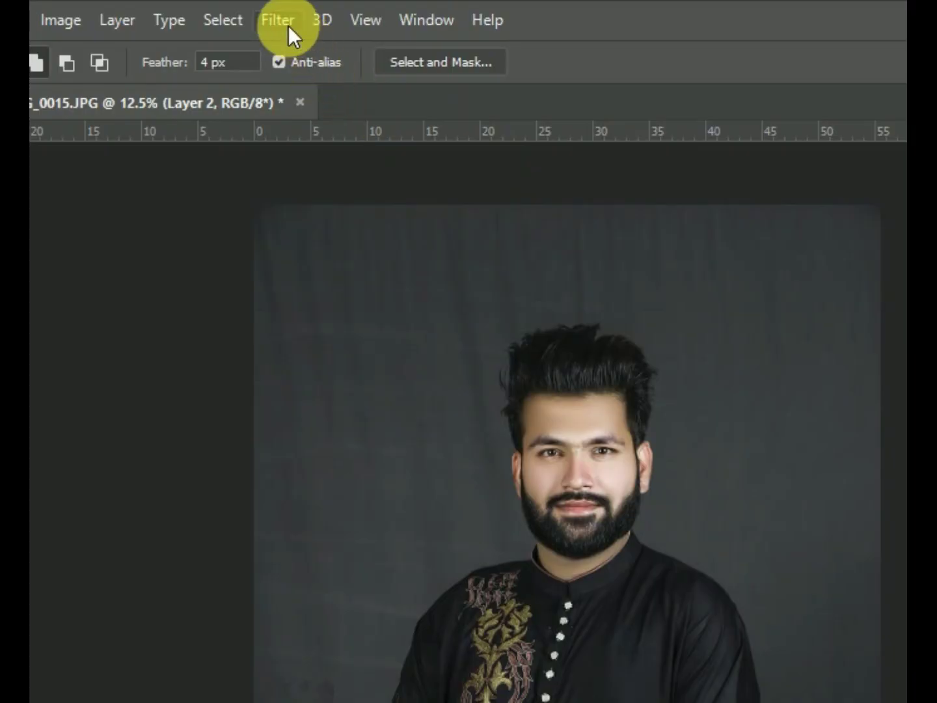
pyautogui.click(289, 26)
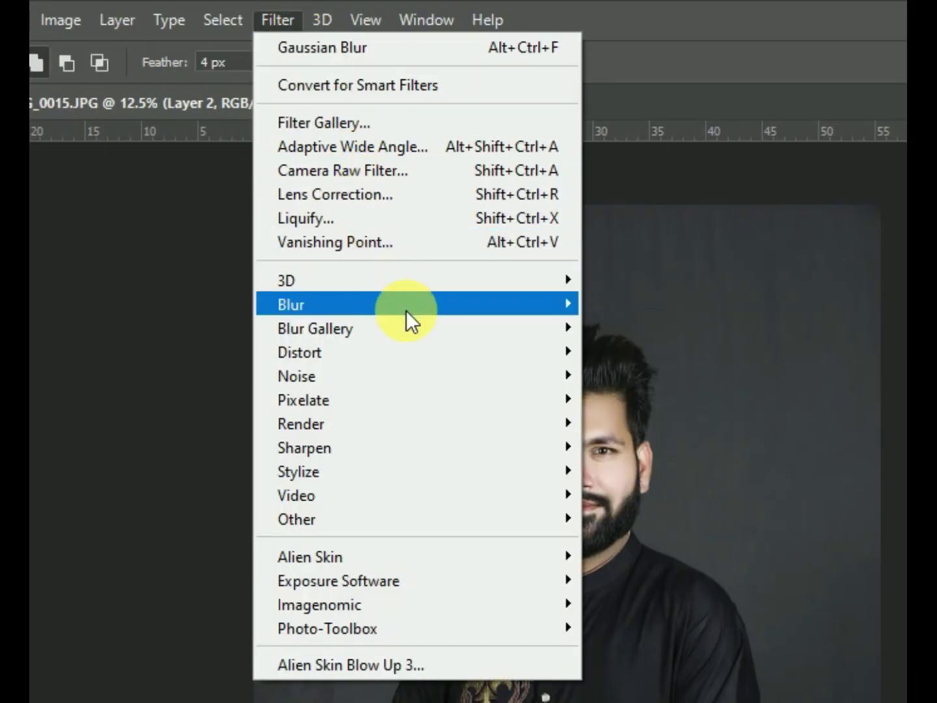
pyautogui.moveTo(414, 304)
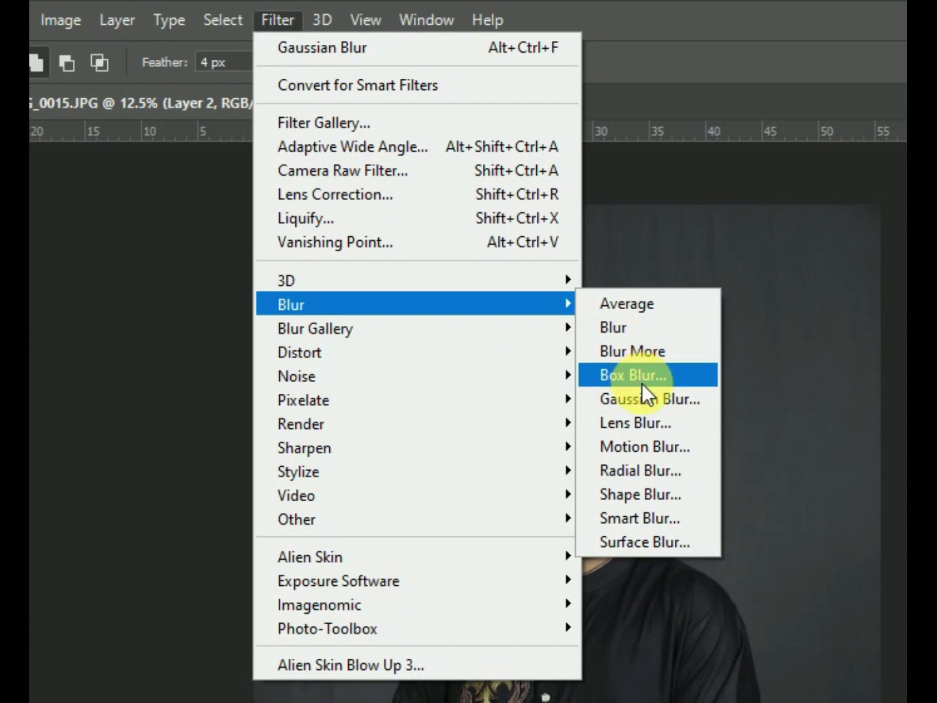
# Blur the backdrop layer with a 173.3 px Gaussian Blur and merge it into Layer 1 copy.
pyautogui.click(642, 394)
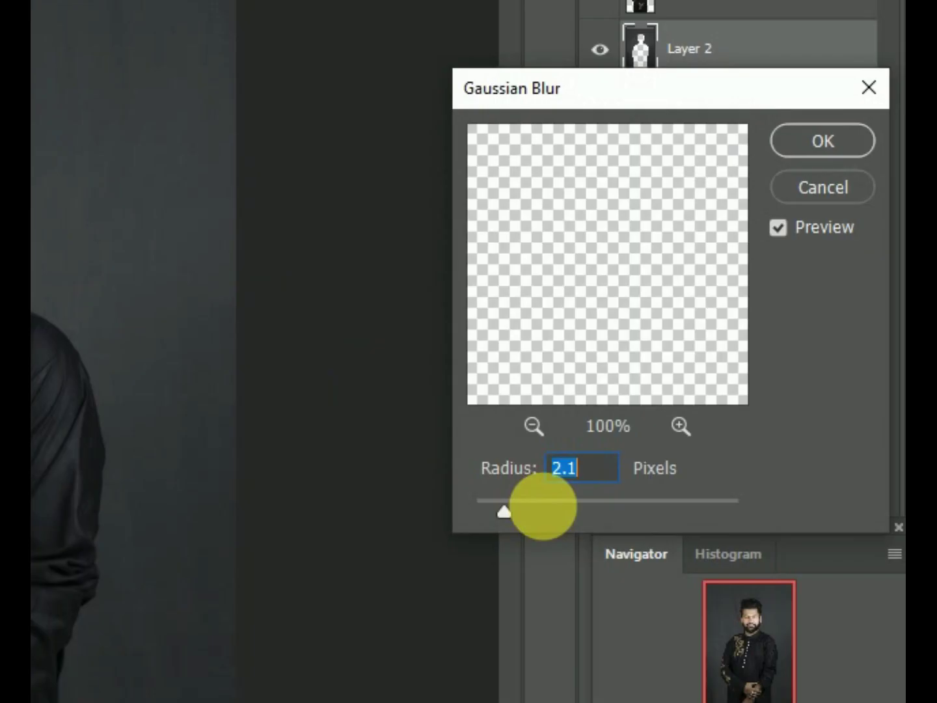
pyautogui.click(679, 507)
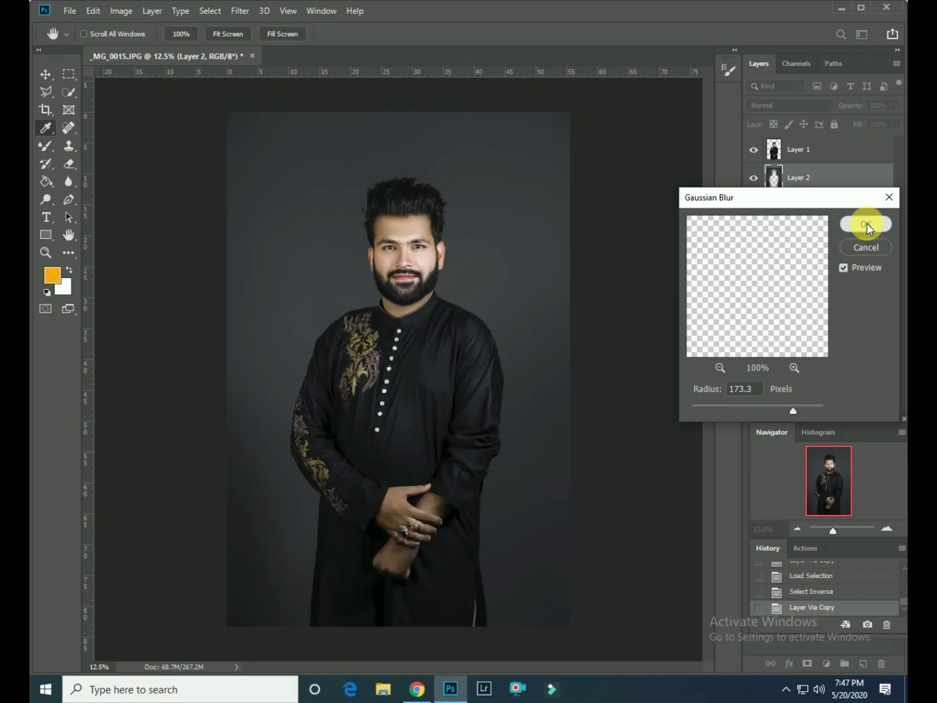
pyautogui.click(866, 224)
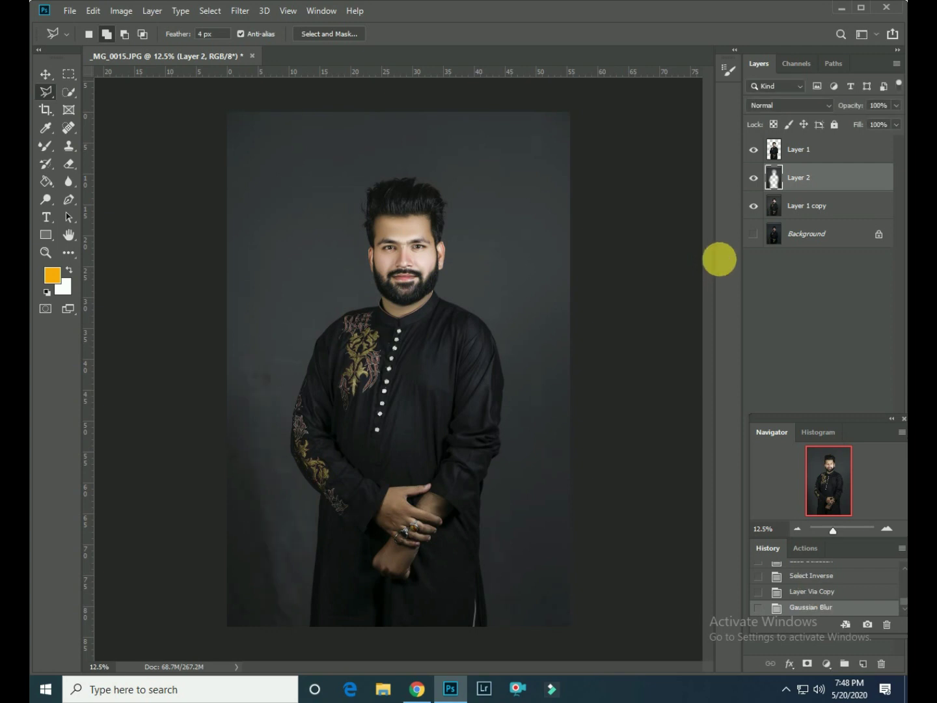
pyautogui.click(754, 180)
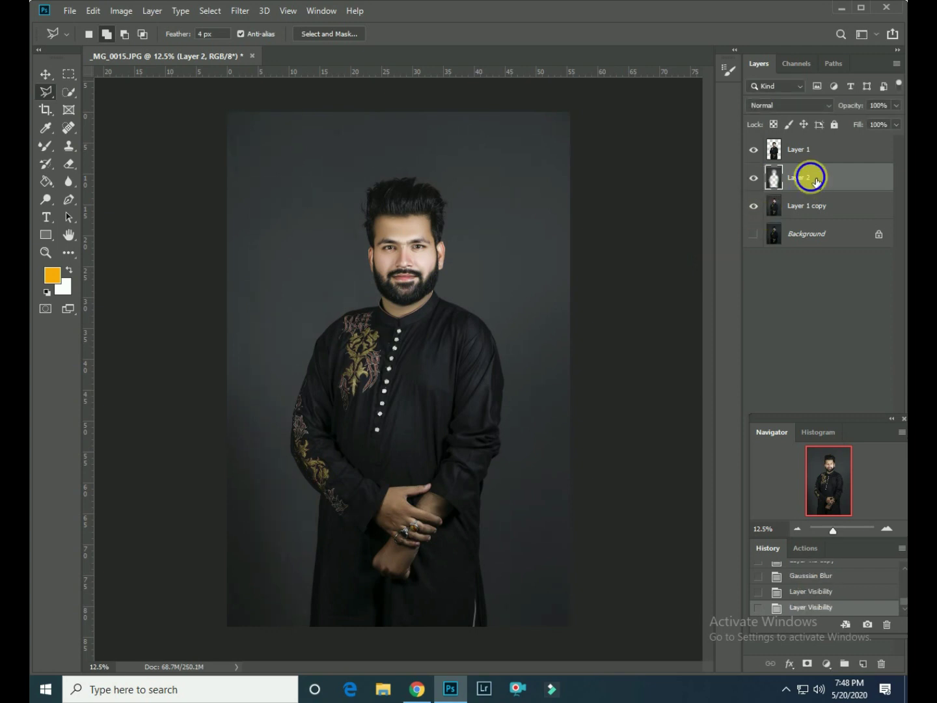
pyautogui.rightClick(814, 182)
pyautogui.click(672, 496)
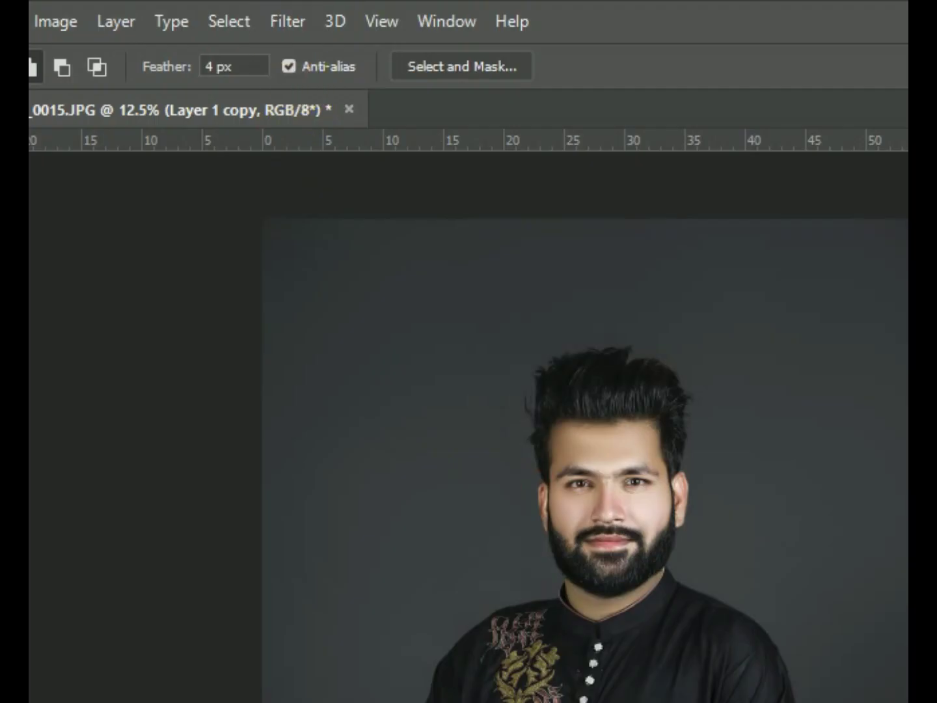
# In Liquify, push the right and left hair edges outward with a small brush.
pyautogui.click(291, 26)
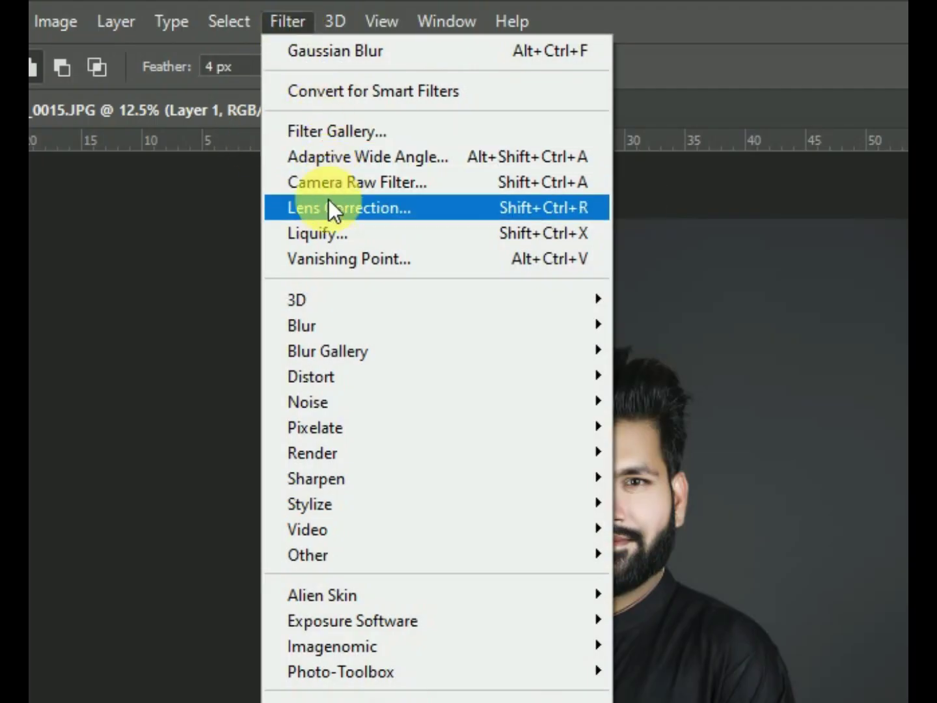
pyautogui.click(325, 229)
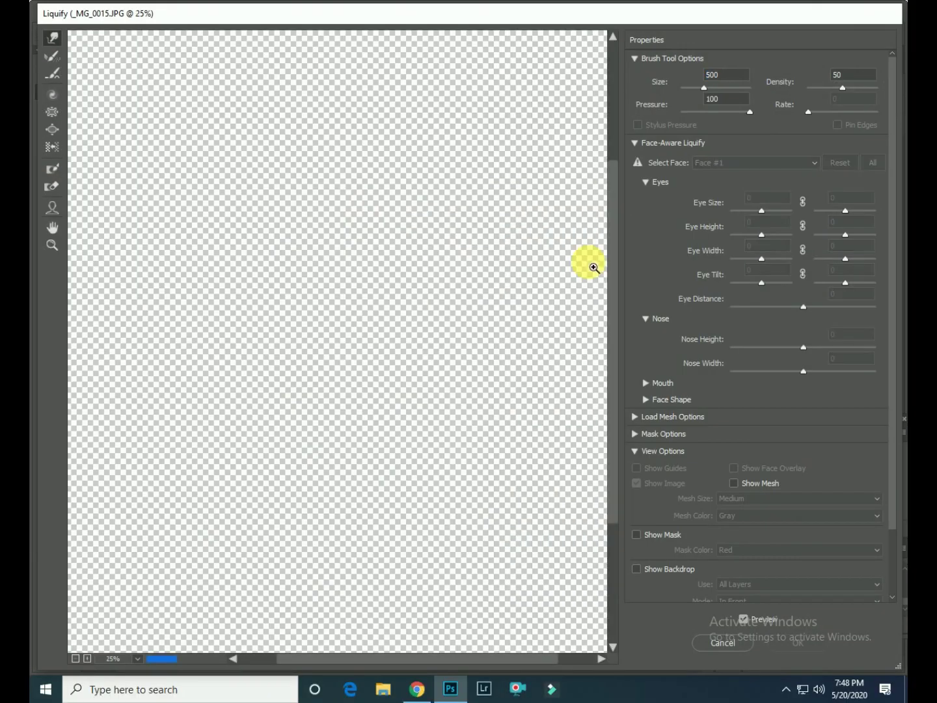
pyautogui.keyDown('ctrl'); pyautogui.click(594, 266); pyautogui.keyUp('ctrl')
pyautogui.press('[')
pyautogui.moveTo(488, 203); pyautogui.dragTo(472, 179)
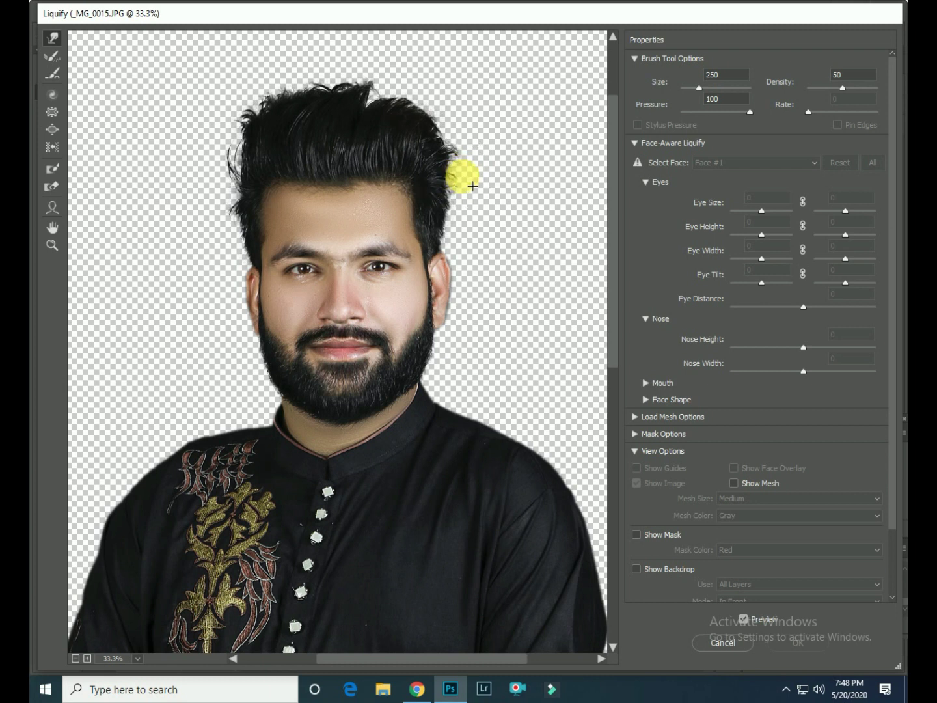
pyautogui.moveTo(468, 186); pyautogui.dragTo(475, 200)
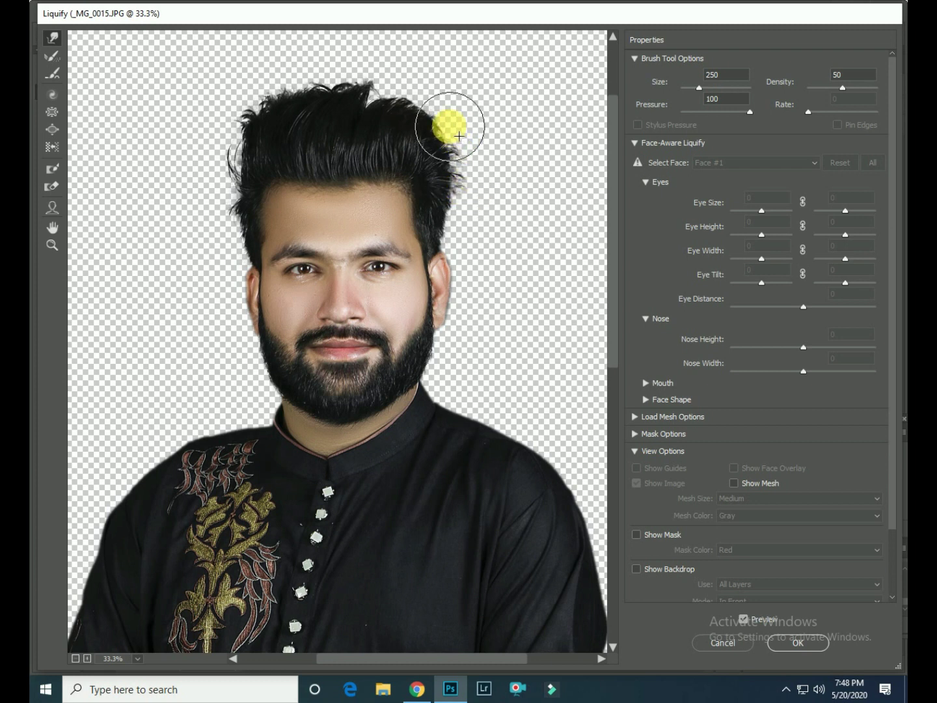
pyautogui.moveTo(240, 193); pyautogui.dragTo(234, 141)
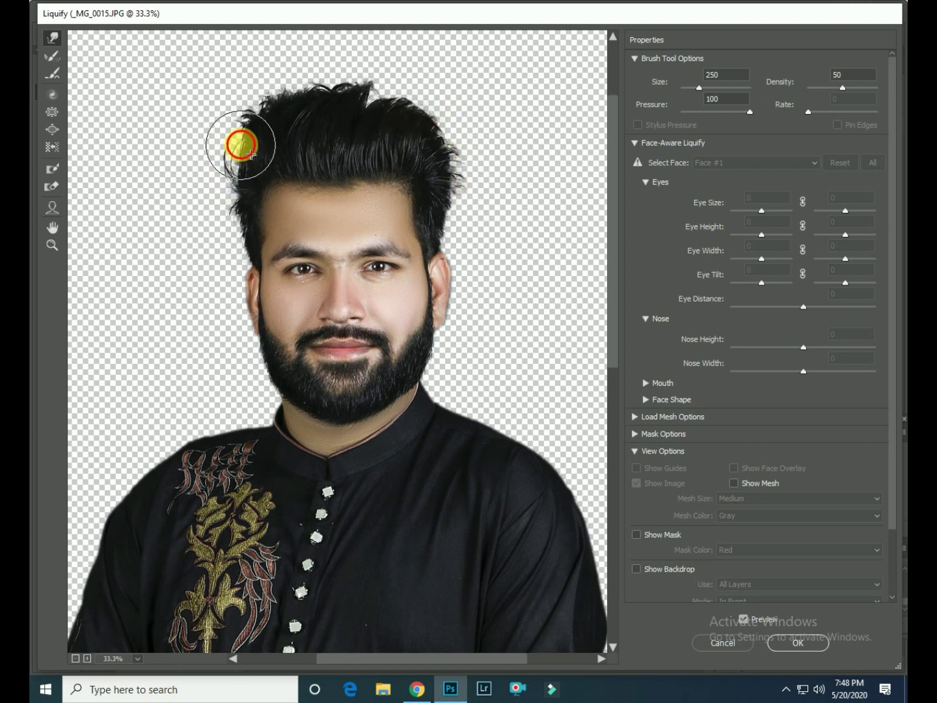
# Reshape the top of the hair and crown with Forward Warp, then apply Liquify.
pyautogui.press('[')
pyautogui.press('[')
pyautogui.press('[')
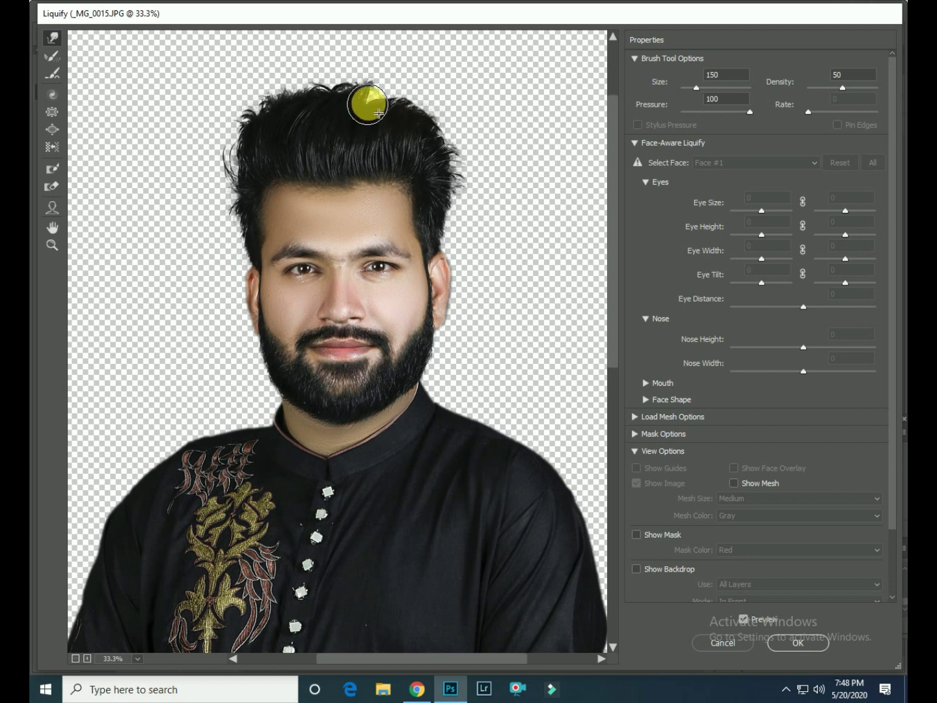
pyautogui.moveTo(382, 102); pyautogui.dragTo(429, 116)
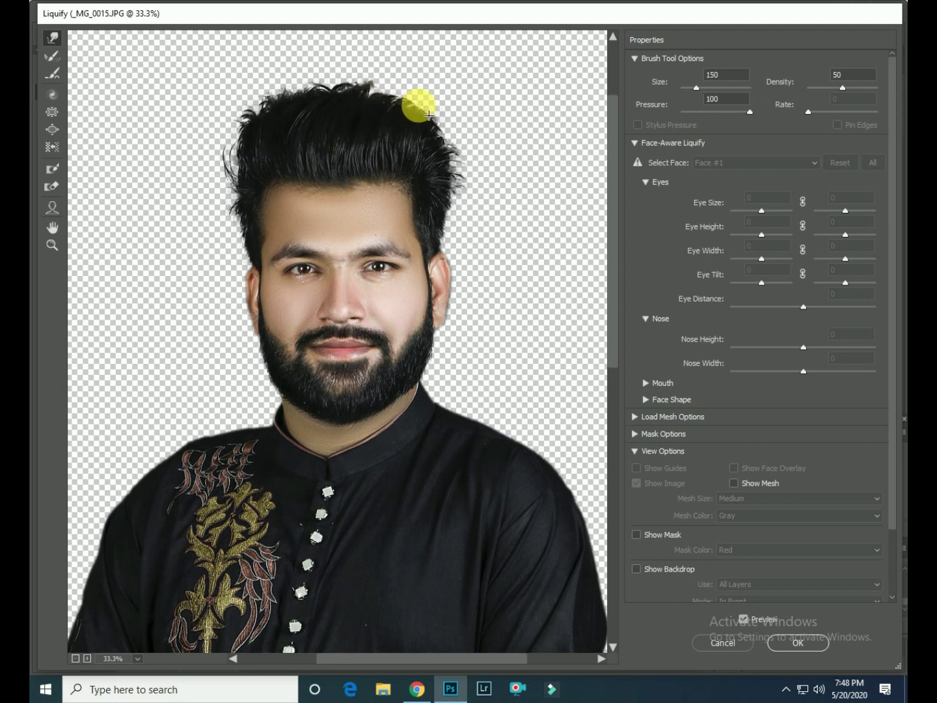
pyautogui.press(']')
pyautogui.press(']')
pyautogui.press(']')
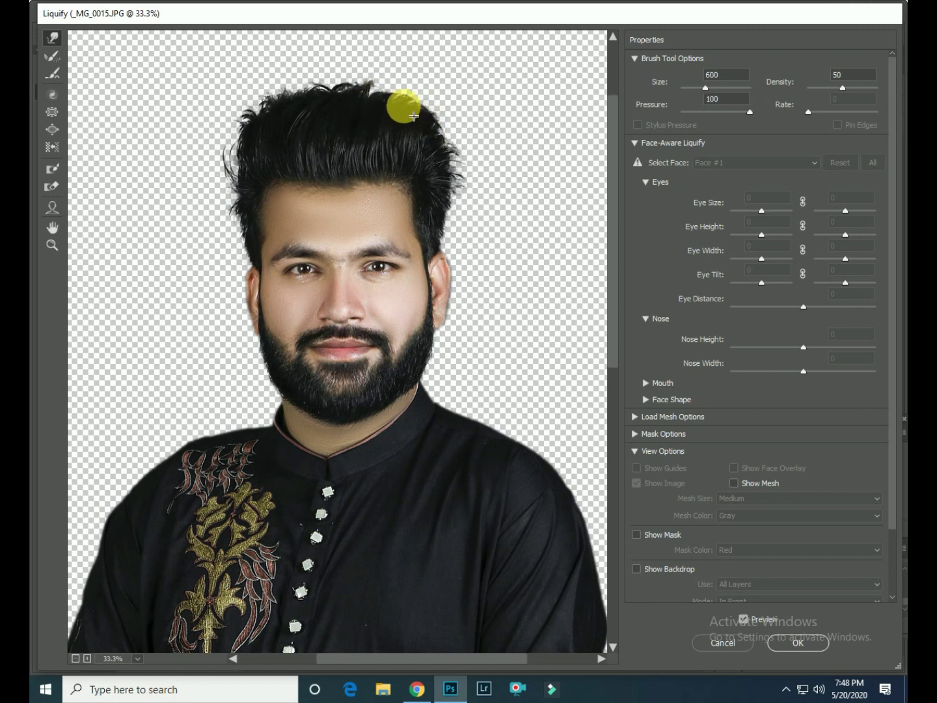
pyautogui.moveTo(383, 110)
pyautogui.mouseDown()
pyautogui.moveTo(263, 138)
pyautogui.moveTo(298, 90)
pyautogui.moveTo(406, 97)
pyautogui.moveTo(213, 214)
pyautogui.mouseUp()
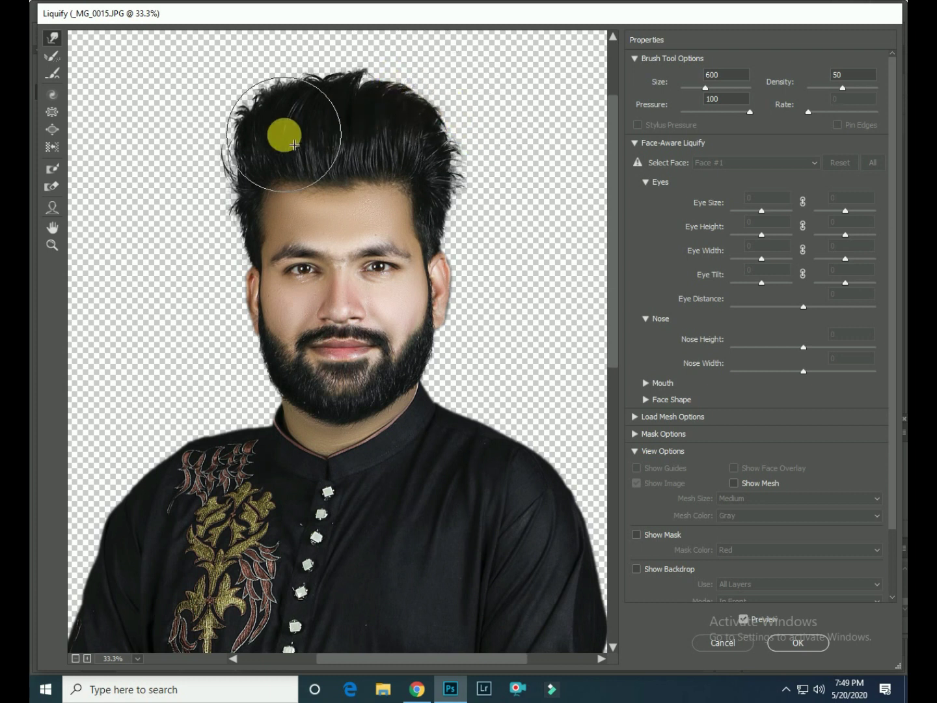
pyautogui.press('[')
pyautogui.press('[')
pyautogui.press('[')
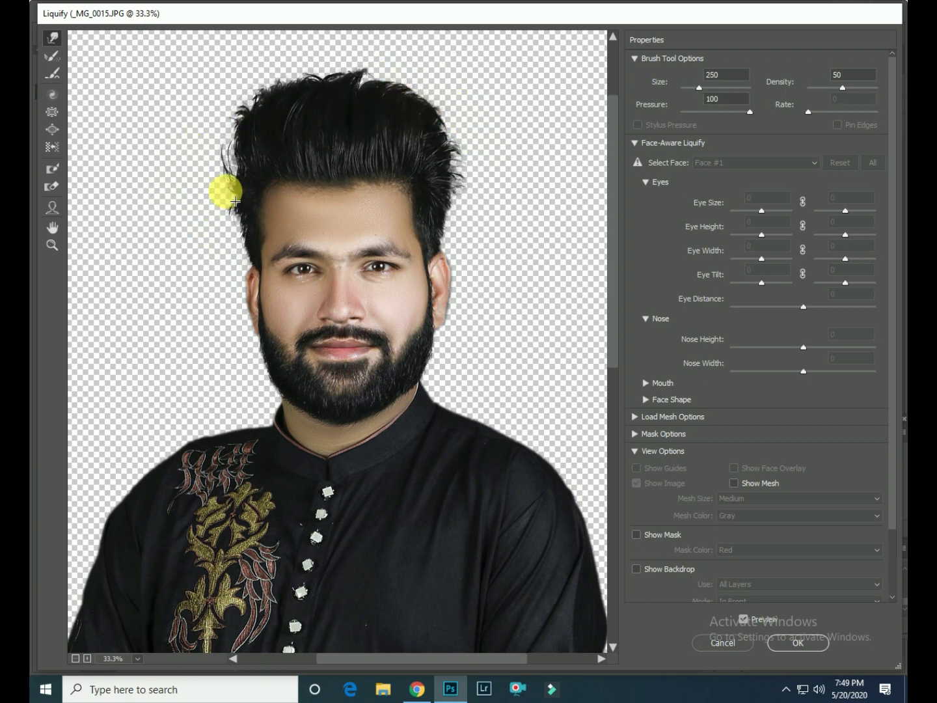
pyautogui.moveTo(231, 176); pyautogui.dragTo(256, 118)
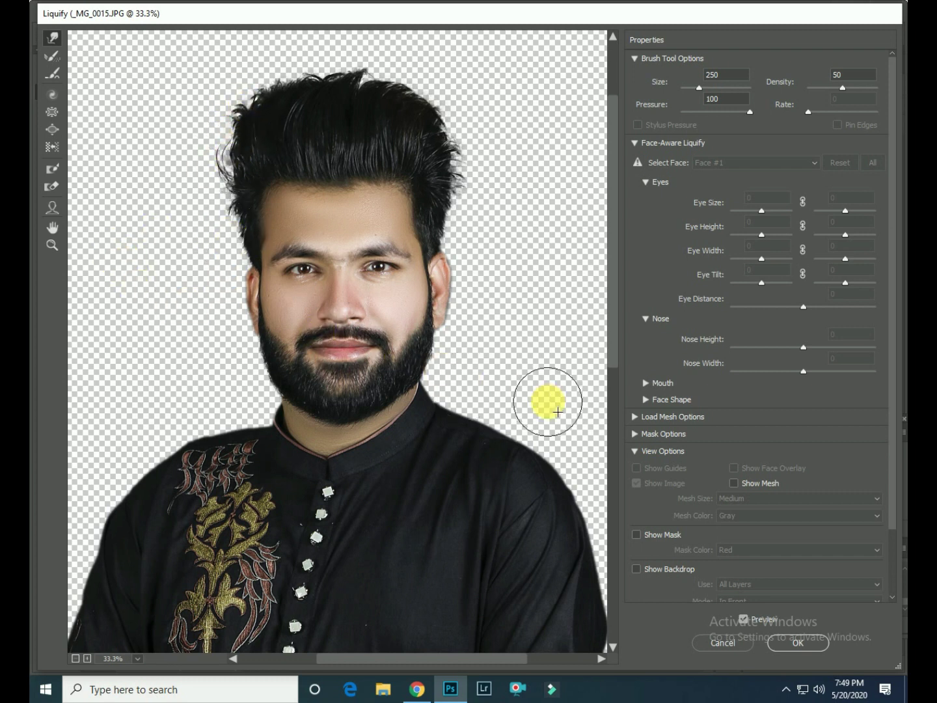
pyautogui.click(793, 643)
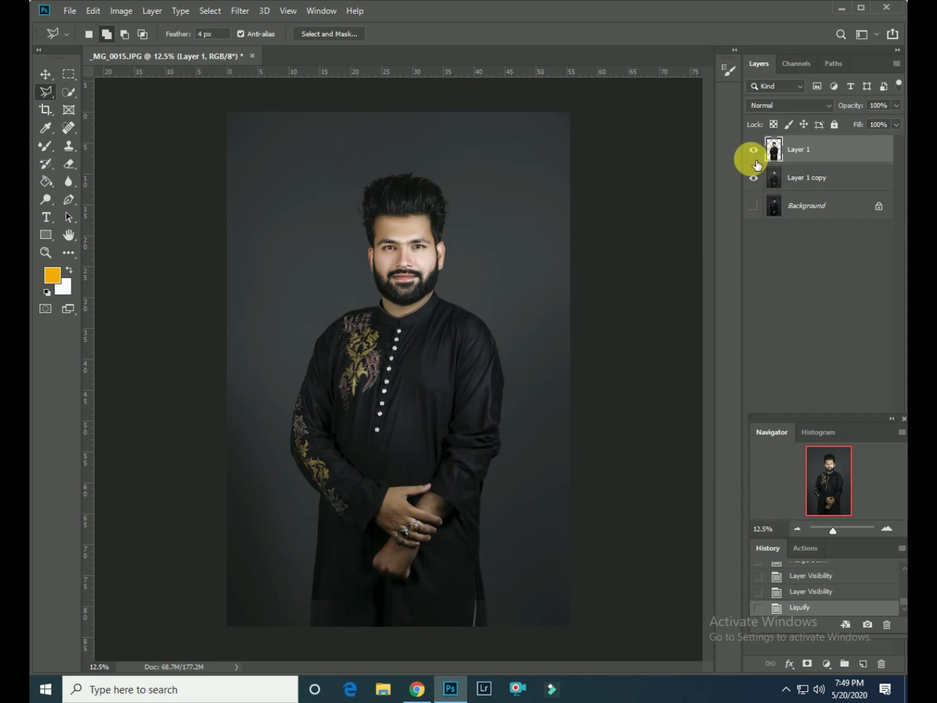
# Drag the grey-gradient-background image from File Explorer into the document above Layer 1 copy.
pyautogui.click(806, 590)
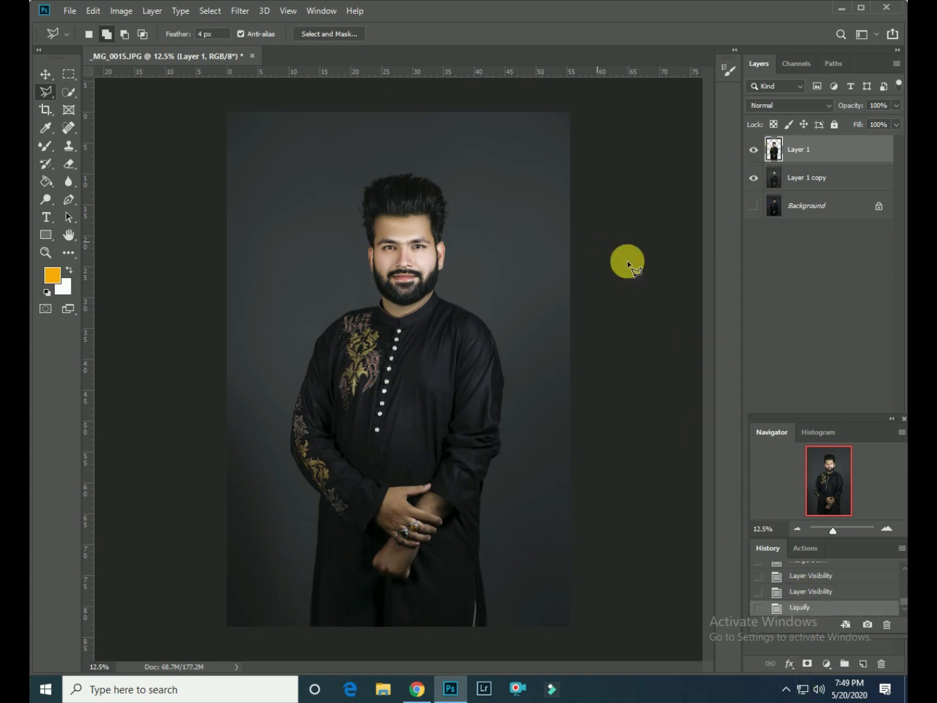
pyautogui.click(797, 180)
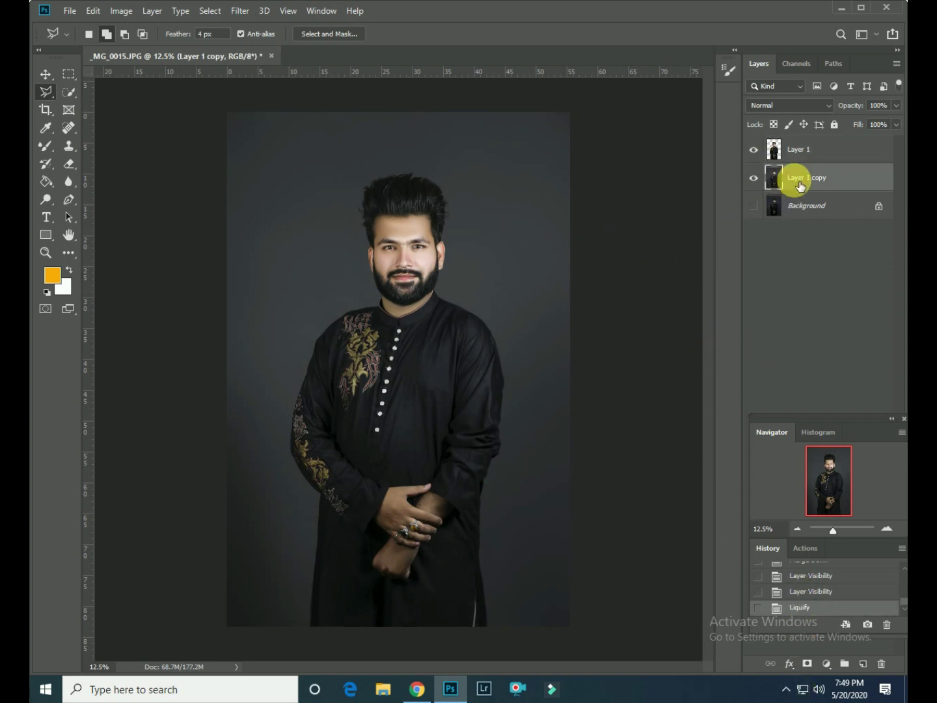
pyautogui.click(842, 8)
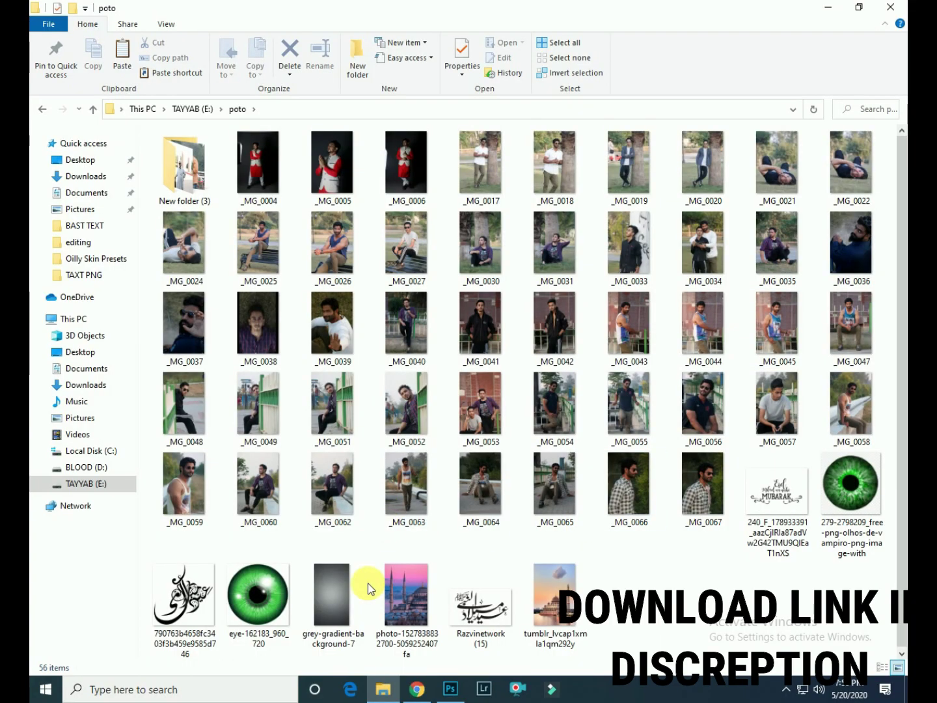
pyautogui.moveTo(325, 585)
pyautogui.mouseDown()
pyautogui.moveTo(449, 691)
pyautogui.moveTo(435, 537)
pyautogui.mouseUp()
pyautogui.moveTo(396, 353); pyautogui.dragTo(396, 353)
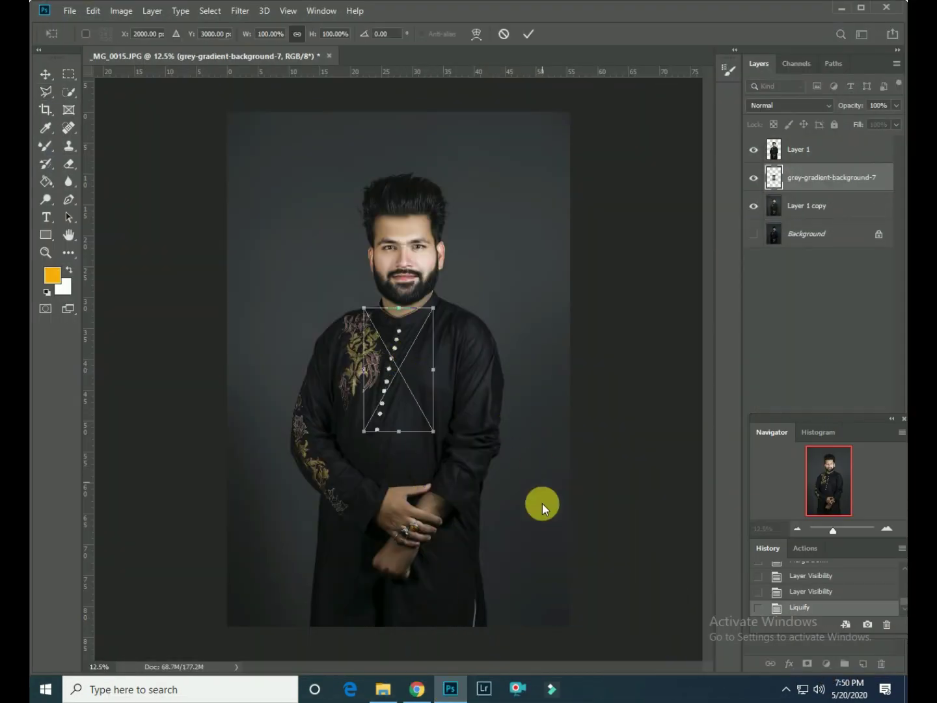
# Scale the grey gradient backdrop to fill the canvas, lower its fill, and open Hue/Saturation.
pyautogui.moveTo(437, 440); pyautogui.dragTo(699, 630)
pyautogui.click(530, 33)
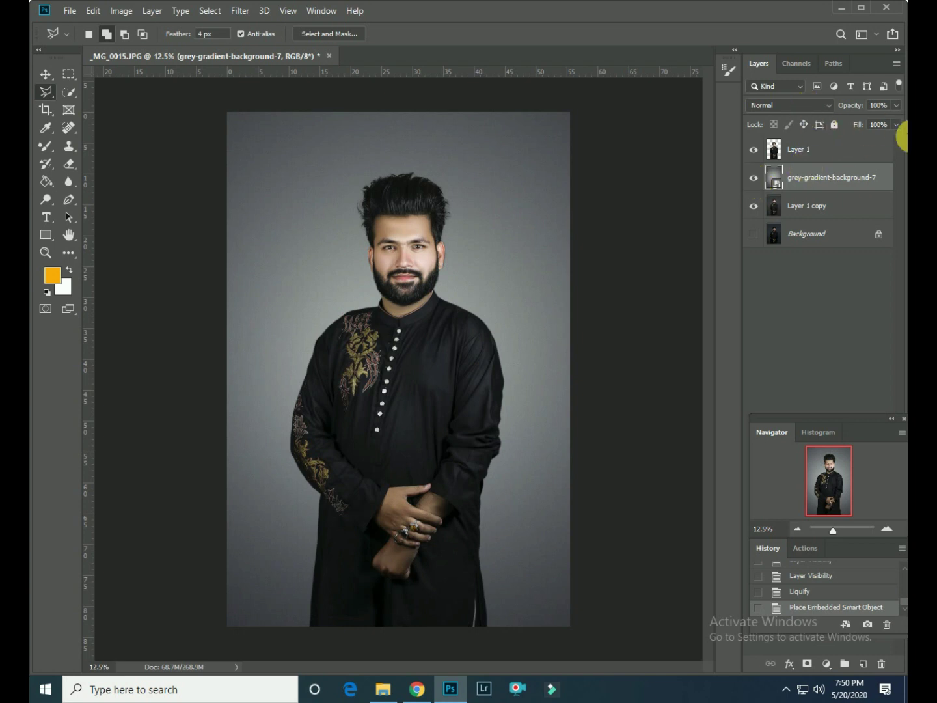
pyautogui.moveTo(897, 138)
pyautogui.mouseDown()
pyautogui.moveTo(863, 142)
pyautogui.moveTo(879, 139)
pyautogui.mouseUp()
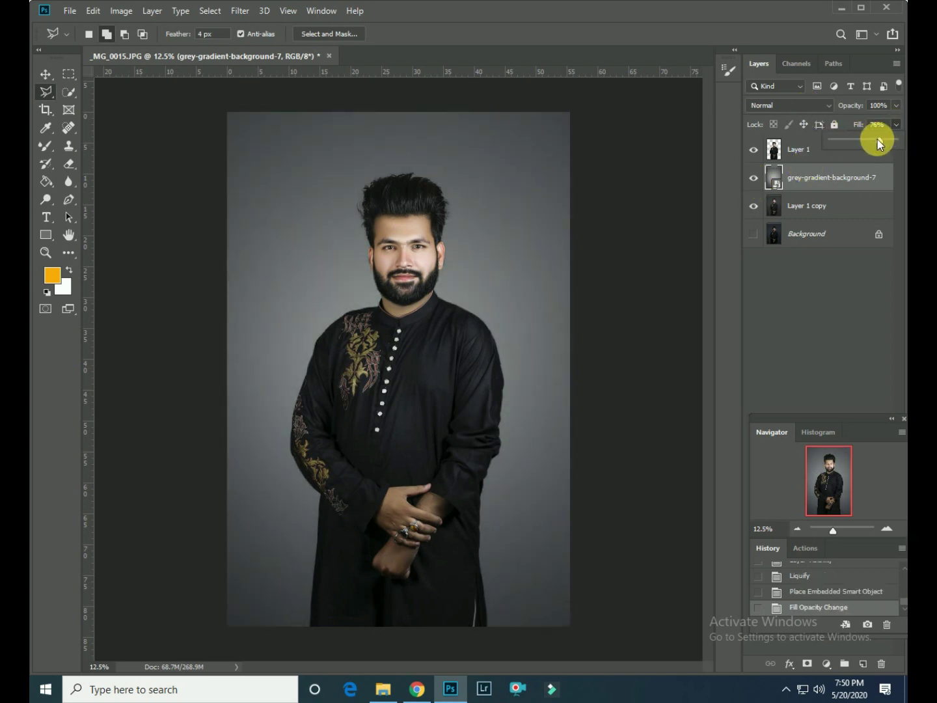
pyautogui.hotkey('ctrl', 'u')
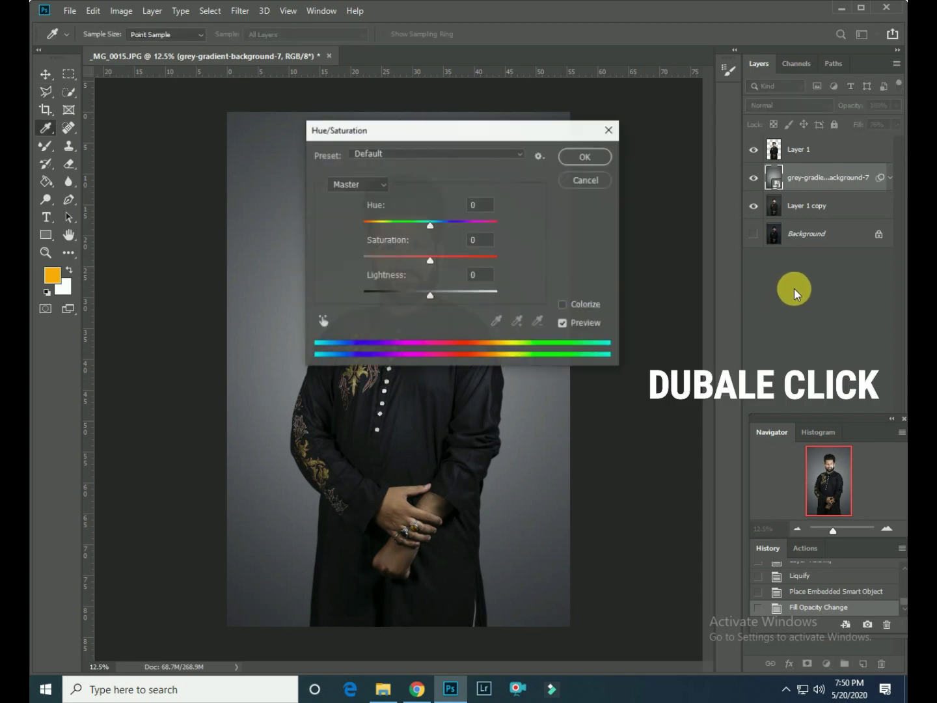
# Colorize the gradient backdrop red with Hue near 360, Saturation about 54 and Lightness +28.
pyautogui.moveTo(512, 130); pyautogui.dragTo(797, 182)
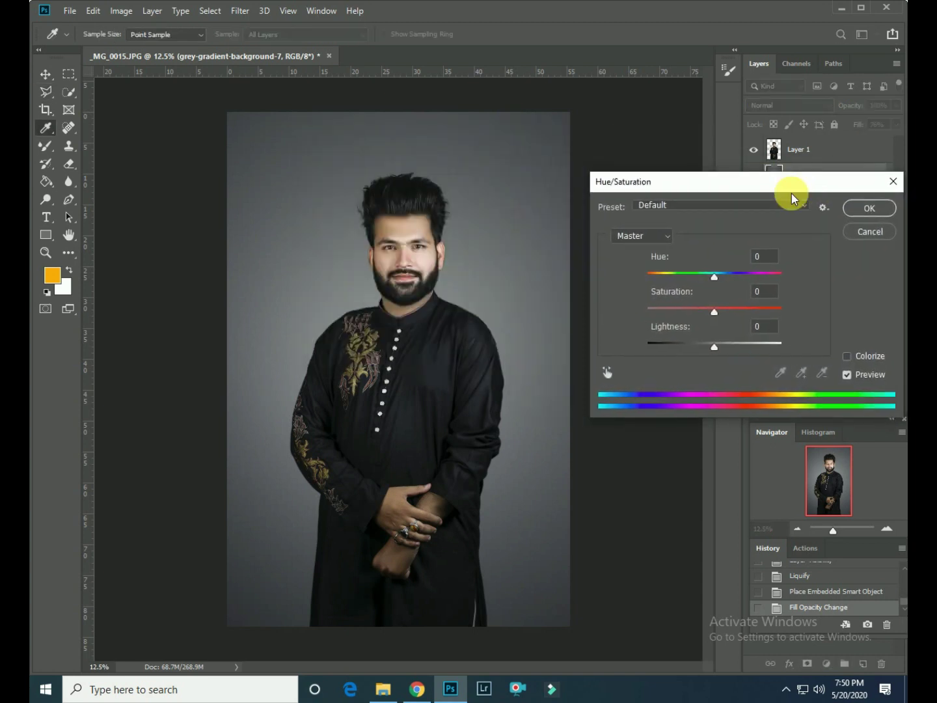
pyautogui.click(847, 356)
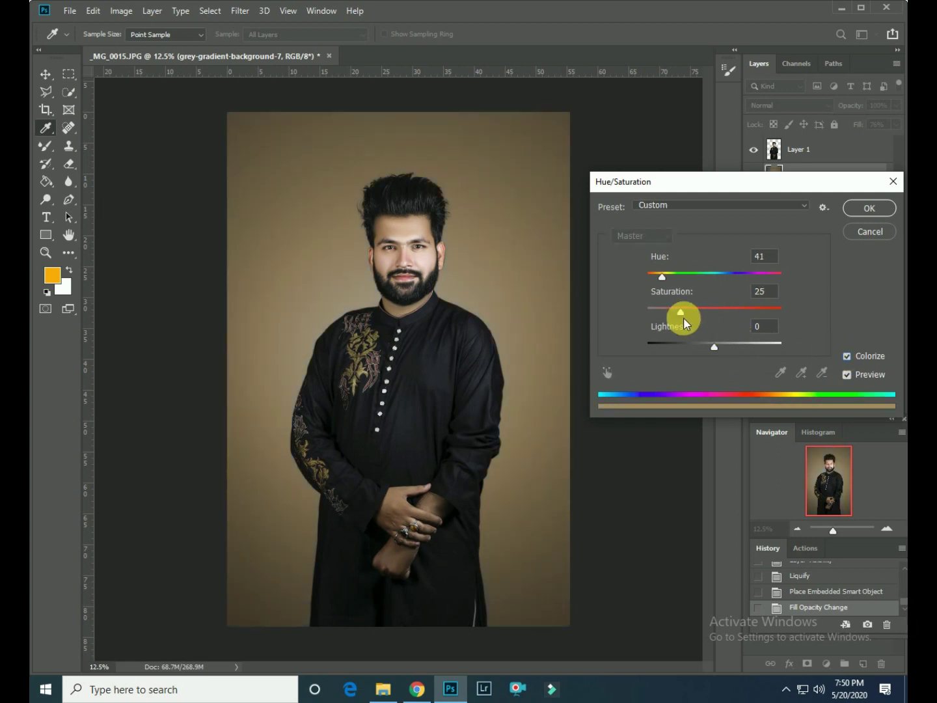
pyautogui.moveTo(663, 278); pyautogui.dragTo(633, 276)
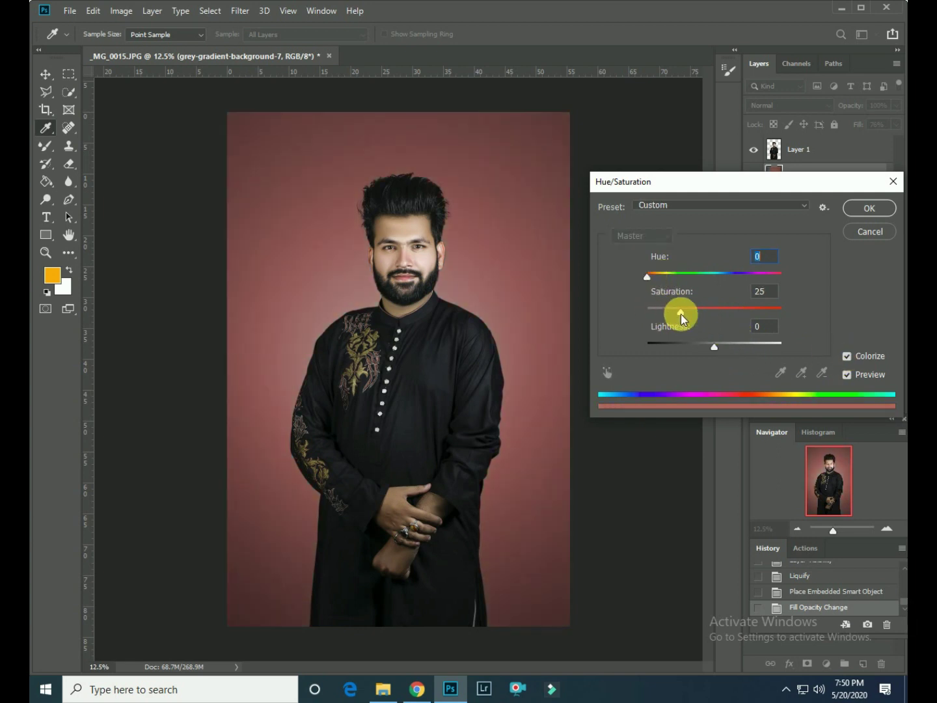
pyautogui.moveTo(679, 313); pyautogui.dragTo(717, 315)
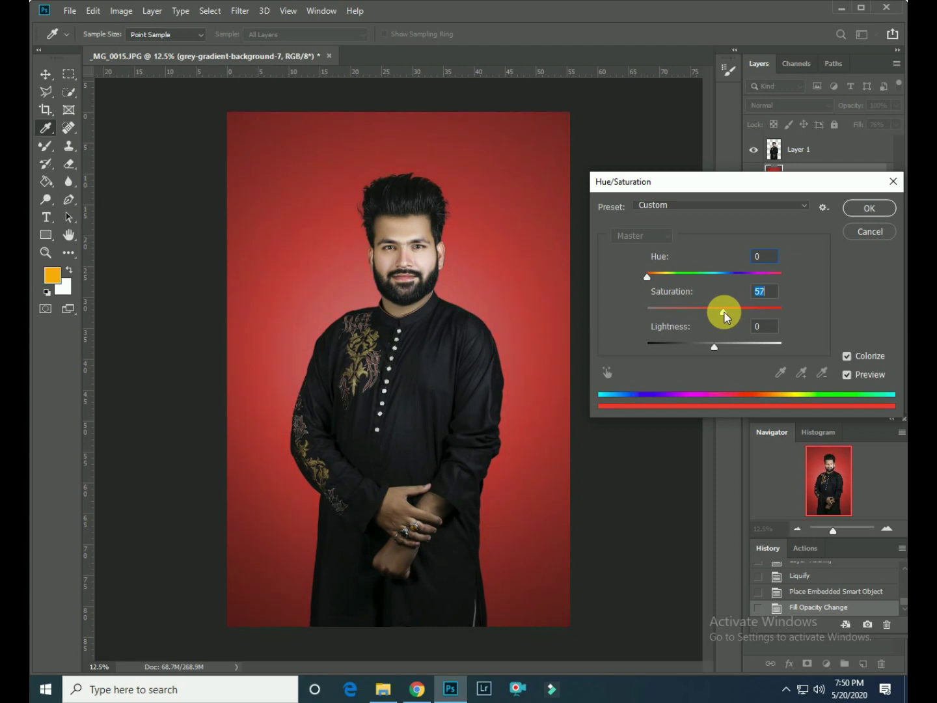
pyautogui.moveTo(714, 347); pyautogui.dragTo(733, 349)
pyautogui.moveTo(647, 277); pyautogui.dragTo(781, 279)
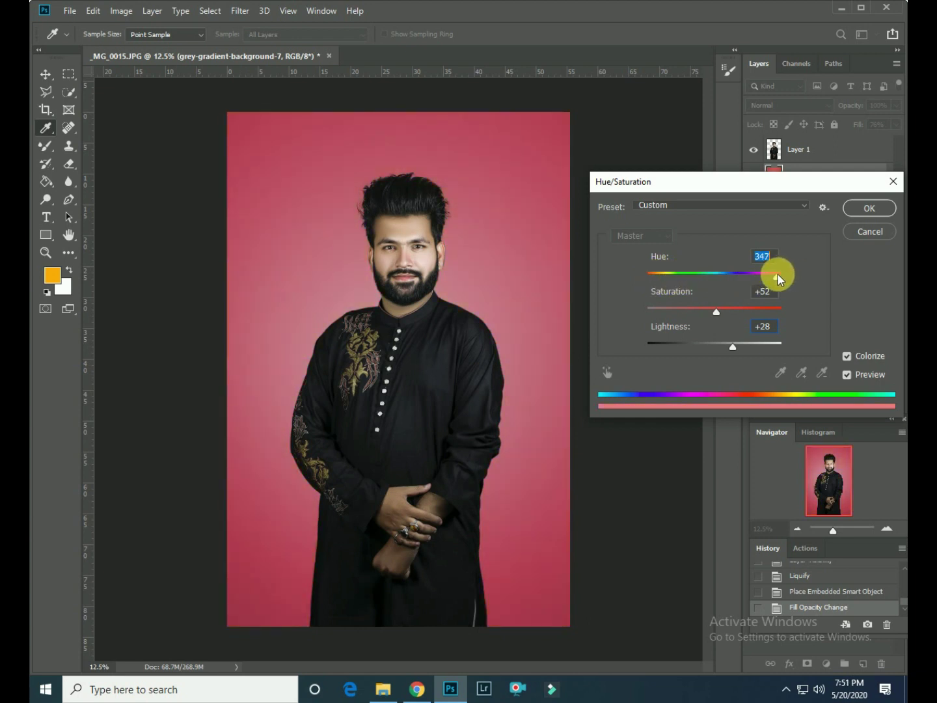
pyautogui.moveTo(715, 313); pyautogui.dragTo(723, 313)
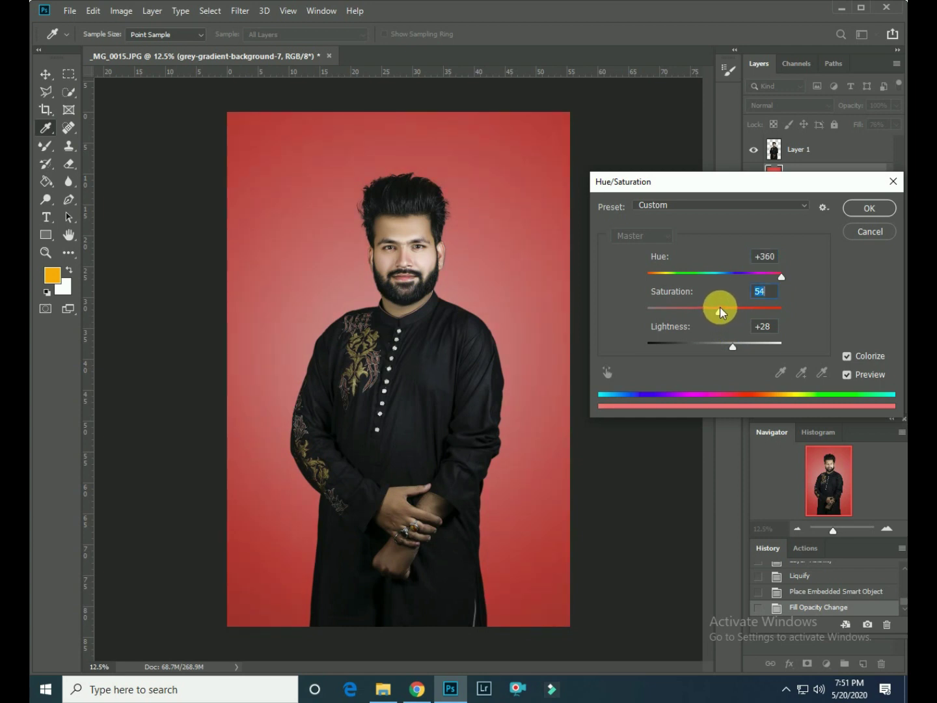
pyautogui.click(869, 208)
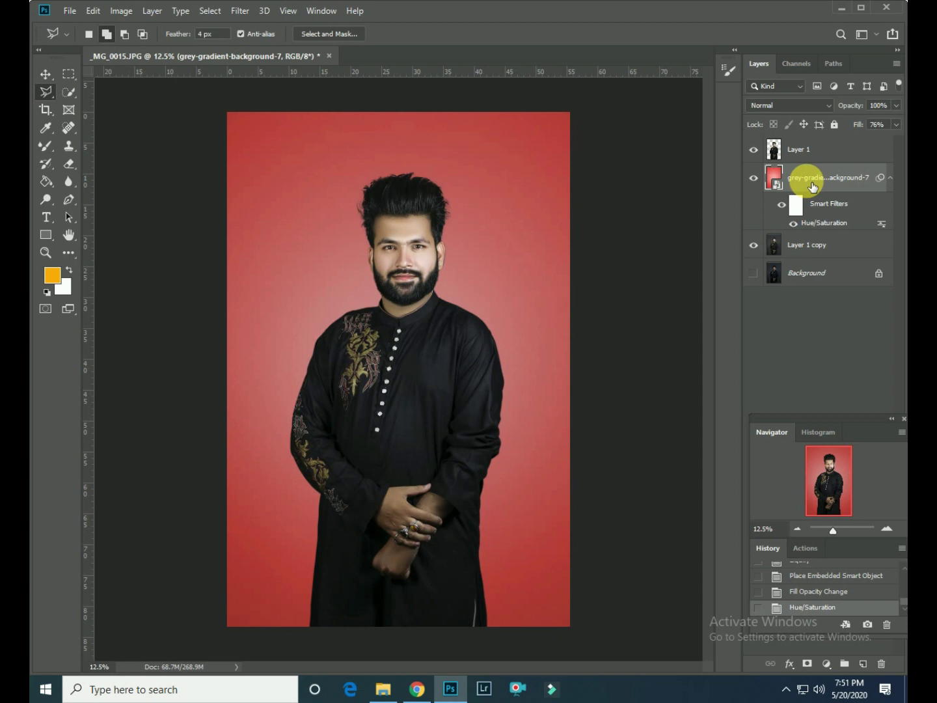
# Merge visible layers, then in Camera Raw raise Highlights and Exposure and lower Whites slightly.
pyautogui.rightClick(810, 180)
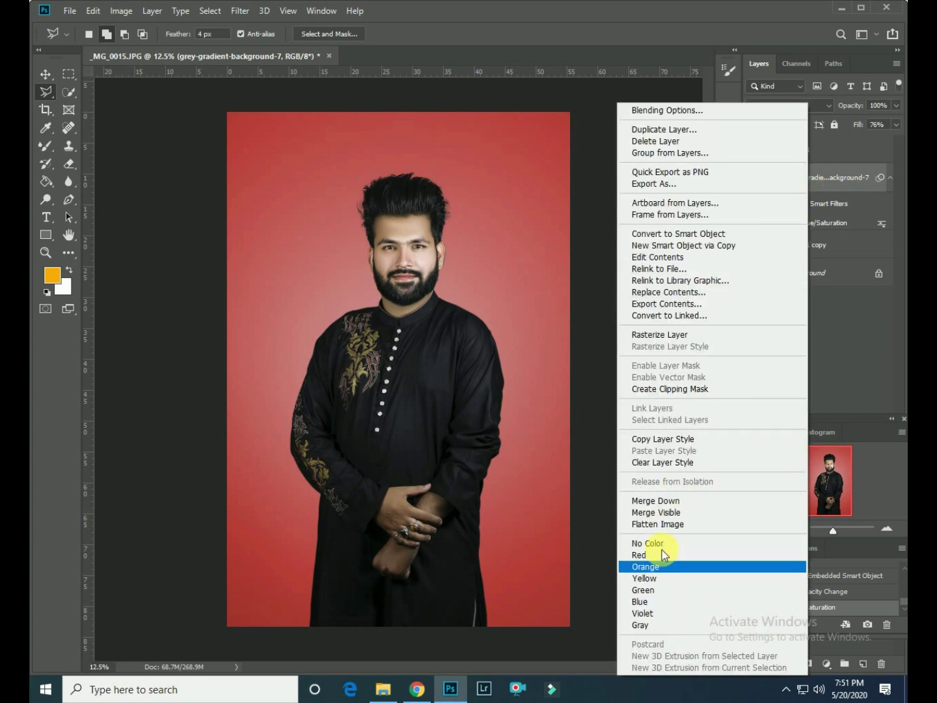
pyautogui.click(656, 512)
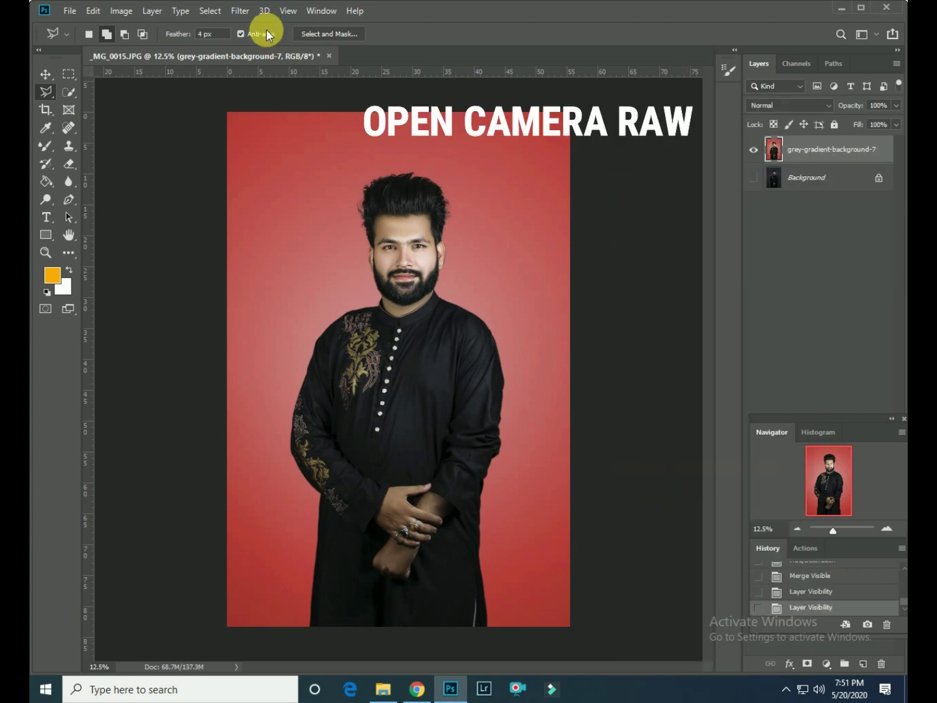
pyautogui.click(240, 10)
pyautogui.click(272, 92)
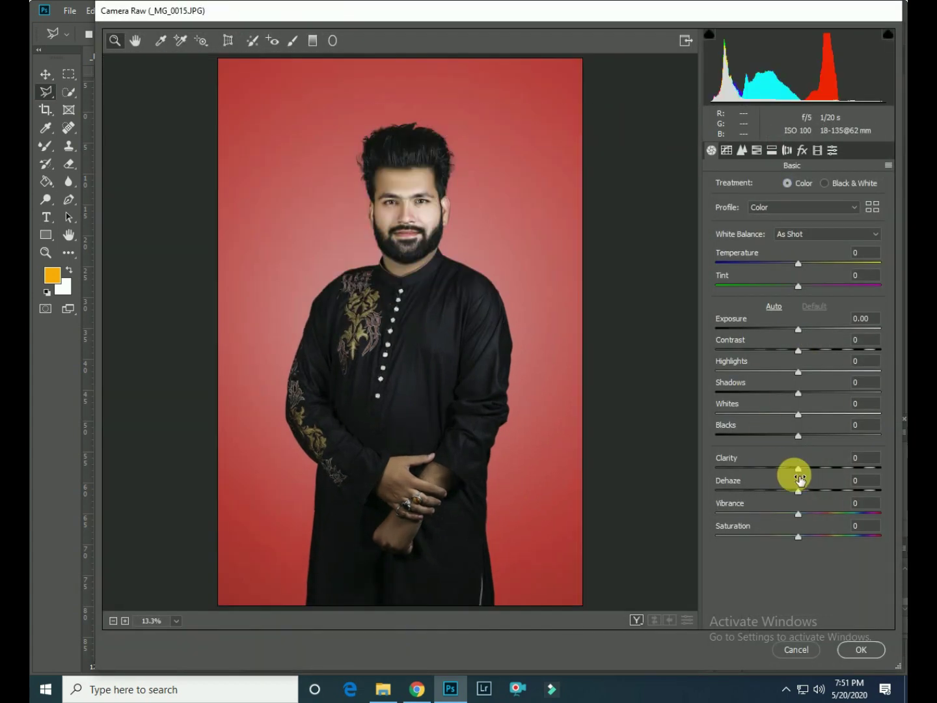
pyautogui.click(798, 372)
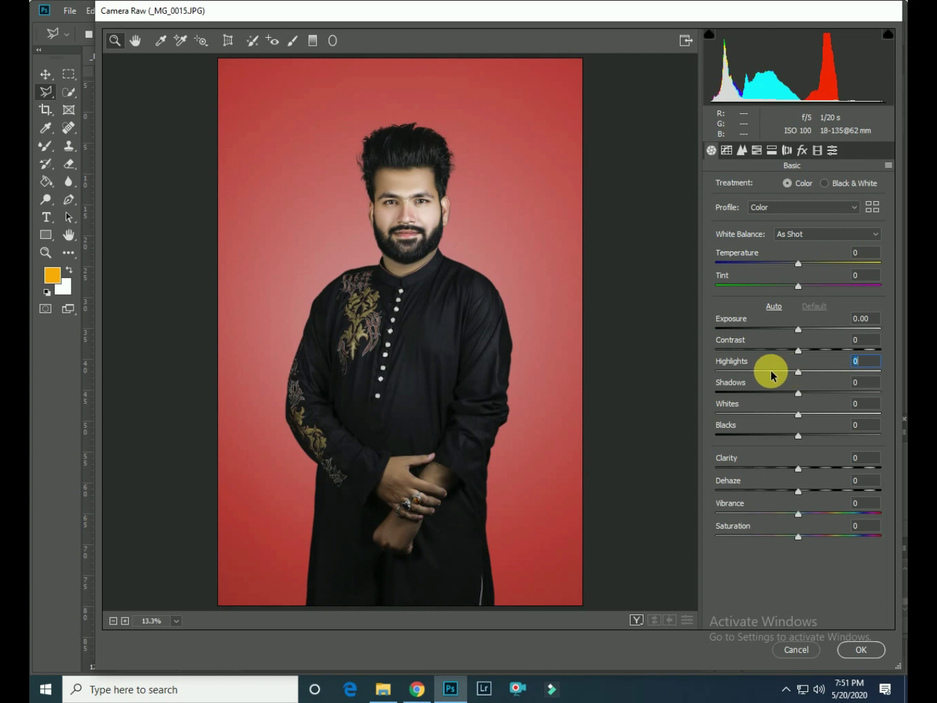
pyautogui.moveTo(768, 375)
pyautogui.mouseDown()
pyautogui.moveTo(812, 370)
pyautogui.moveTo(798, 371)
pyautogui.mouseUp()
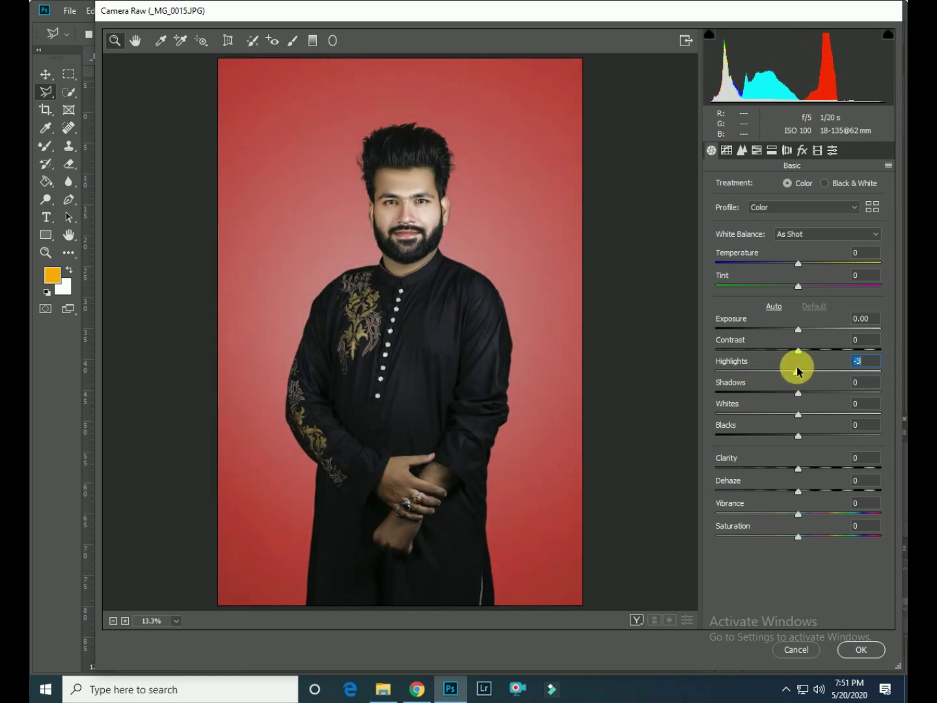
pyautogui.moveTo(797, 329); pyautogui.dragTo(800, 329)
pyautogui.moveTo(798, 414)
pyautogui.mouseDown()
pyautogui.moveTo(775, 416)
pyautogui.moveTo(811, 412)
pyautogui.mouseUp()
# In HSL, darken Orange luminance and boost Red and Orange saturation.
pyautogui.click(756, 150)
pyautogui.moveTo(798, 257); pyautogui.dragTo(781, 259)
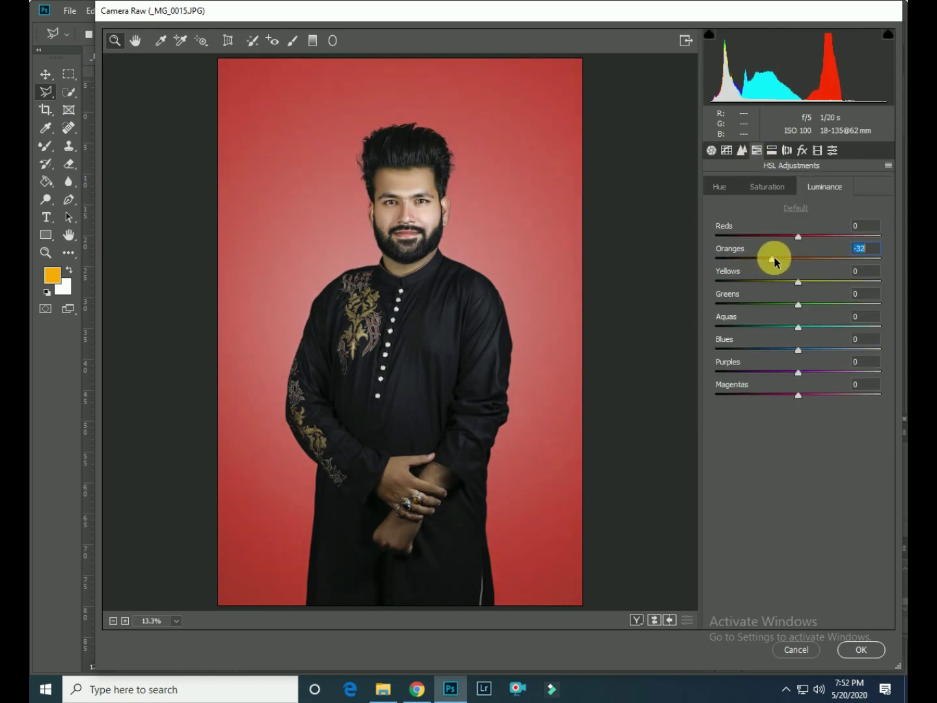
pyautogui.click(767, 187)
pyautogui.moveTo(798, 259)
pyautogui.mouseDown()
pyautogui.moveTo(808, 258)
pyautogui.moveTo(811, 237)
pyautogui.mouseUp()
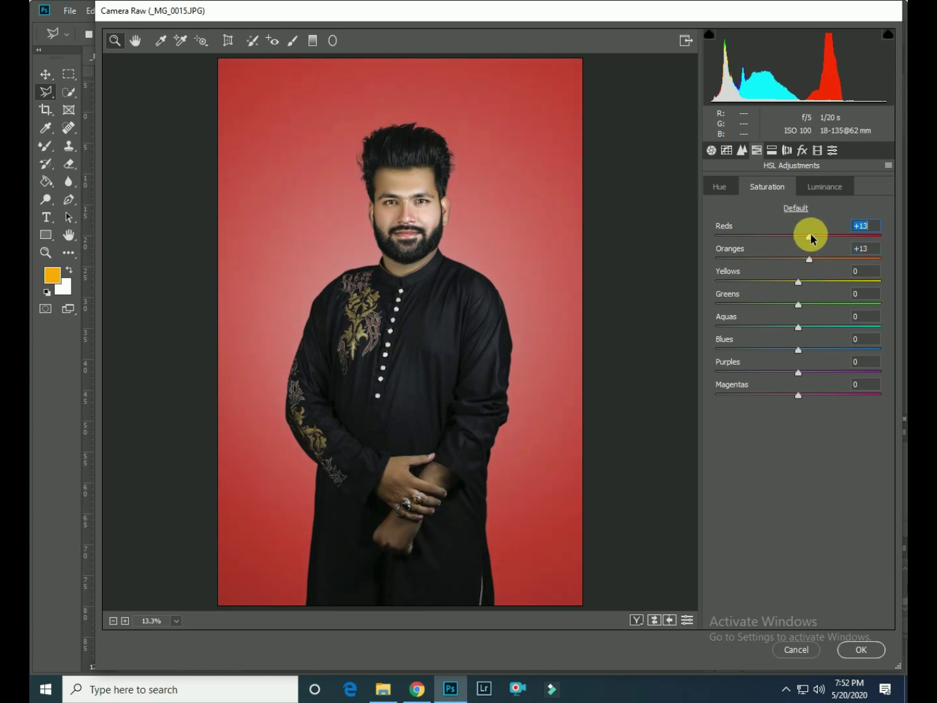
# Raise the blue and green calibration primaries, tint the split-toning highlights, and apply the grade.
pyautogui.click(816, 151)
pyautogui.moveTo(798, 430)
pyautogui.mouseDown()
pyautogui.moveTo(819, 430)
pyautogui.moveTo(794, 412)
pyautogui.mouseUp()
pyautogui.moveTo(798, 367); pyautogui.dragTo(808, 365)
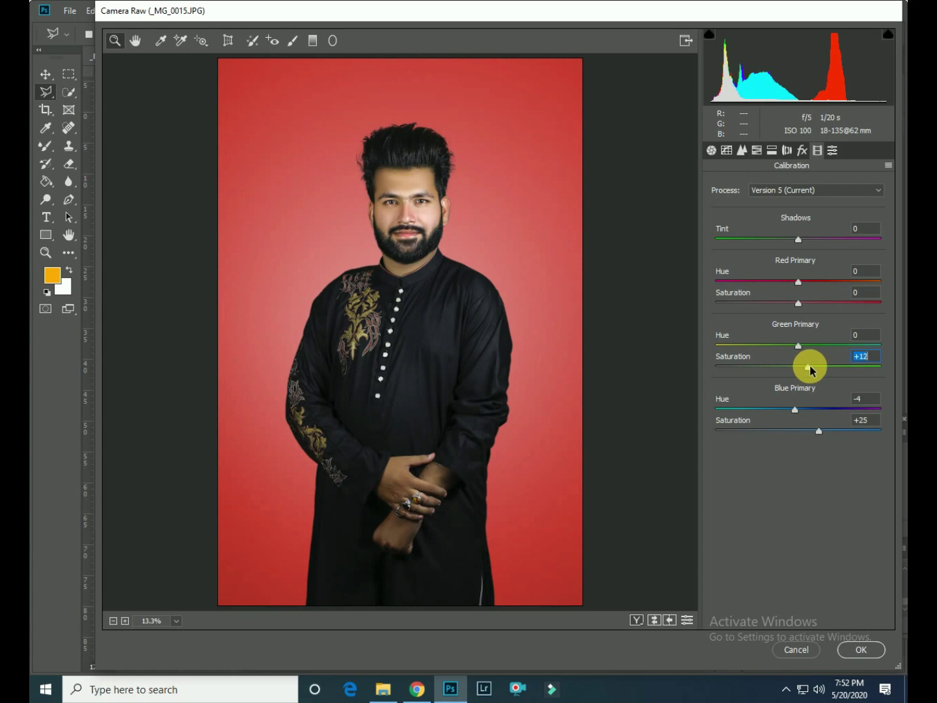
pyautogui.click(771, 151)
pyautogui.click(736, 229)
pyautogui.moveTo(717, 204); pyautogui.dragTo(784, 204)
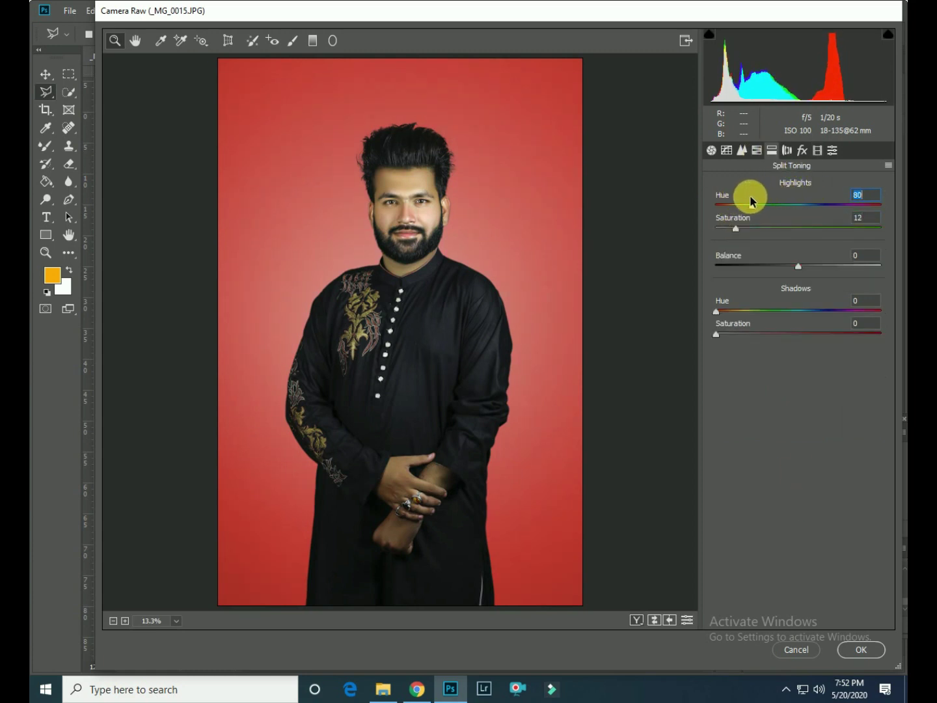
pyautogui.click(861, 649)
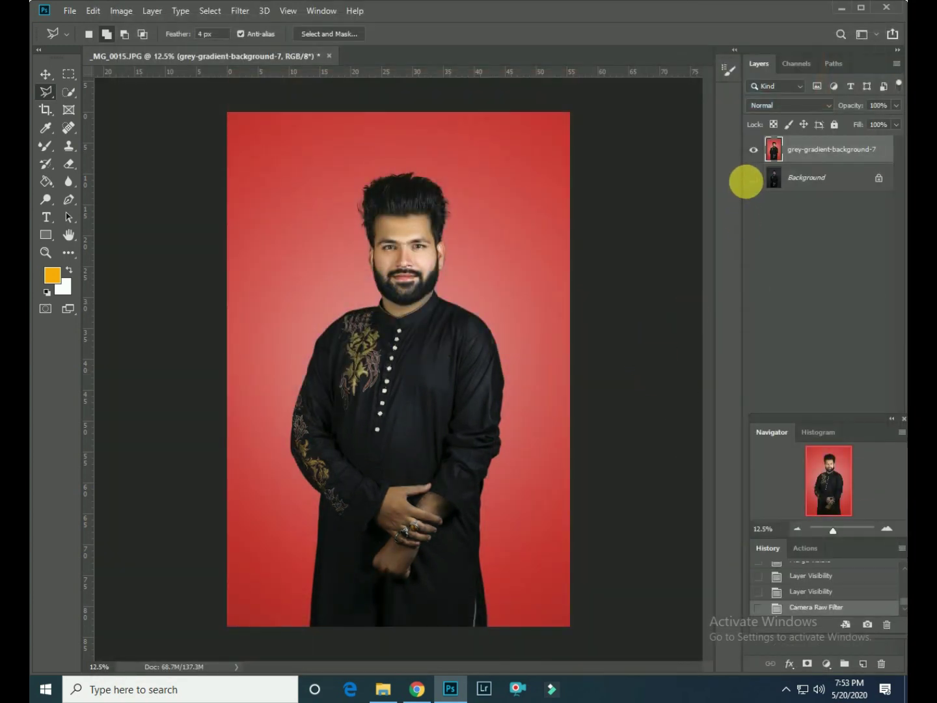
# Toggle layer visibility to compare the graded portrait against the original.
pyautogui.click(754, 179)
pyautogui.click(754, 151)
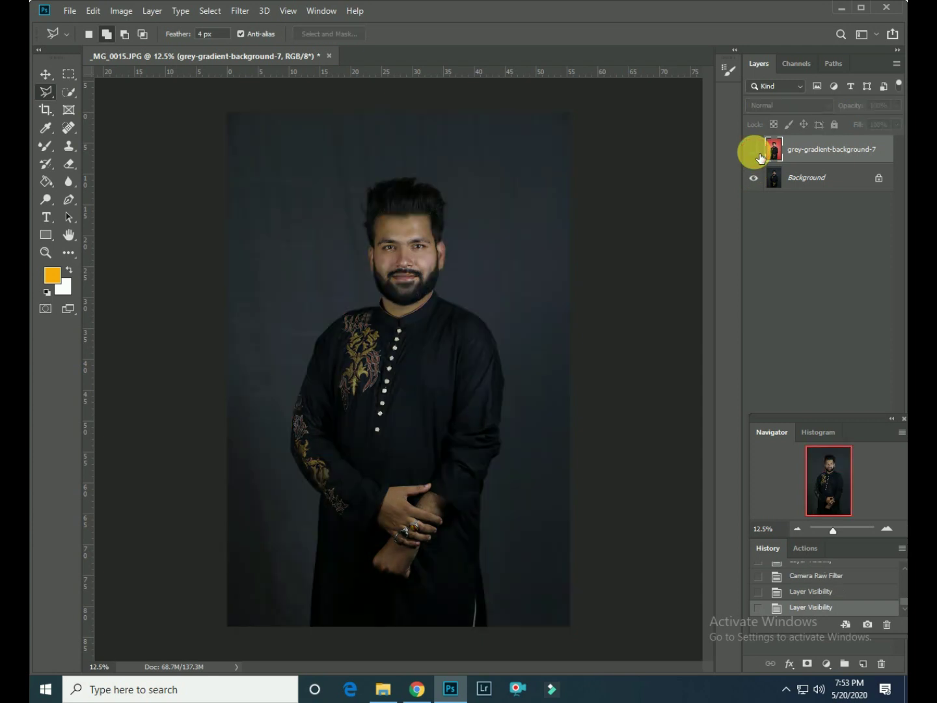
pyautogui.click(757, 154)
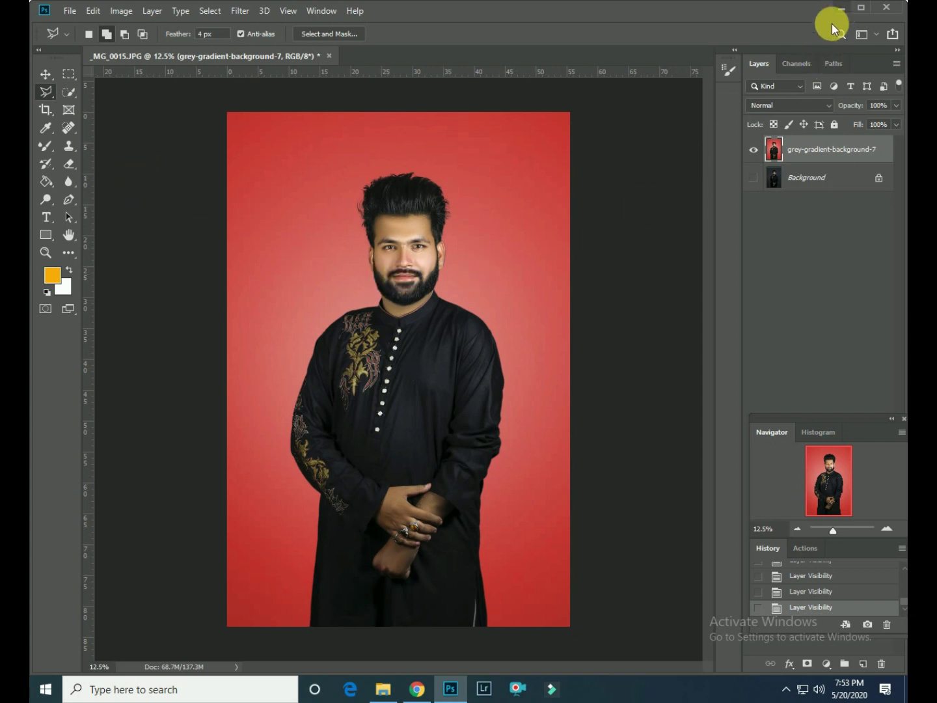
# Drag the MY LENZZ image from the eyes folder onto the portrait canvas.
pyautogui.click(384, 688)
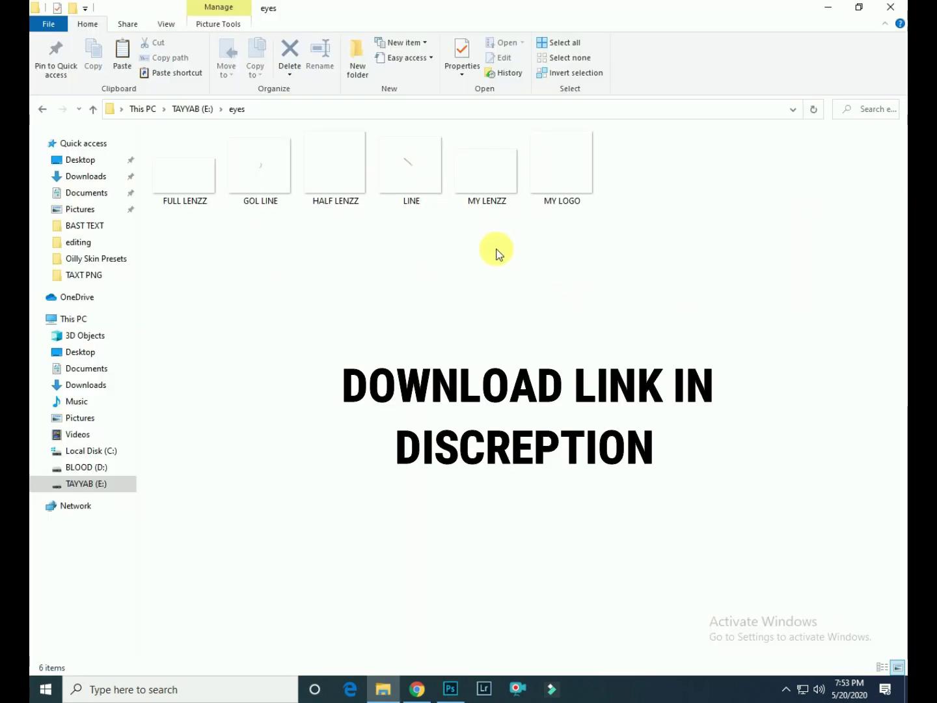
pyautogui.moveTo(482, 196); pyautogui.dragTo(451, 695)
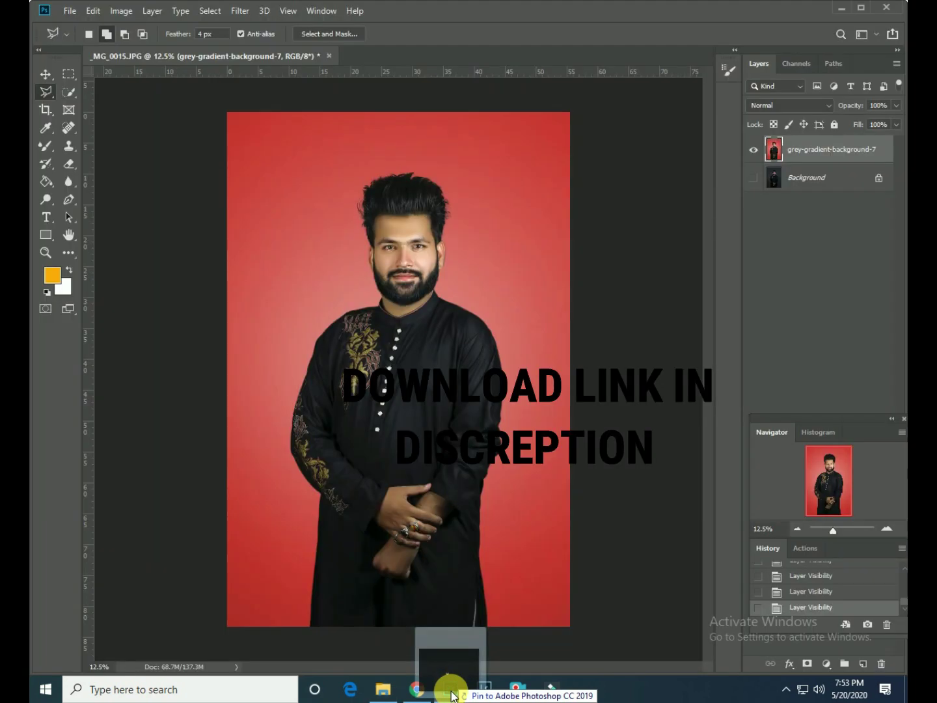
pyautogui.moveTo(451, 695); pyautogui.dragTo(408, 267)
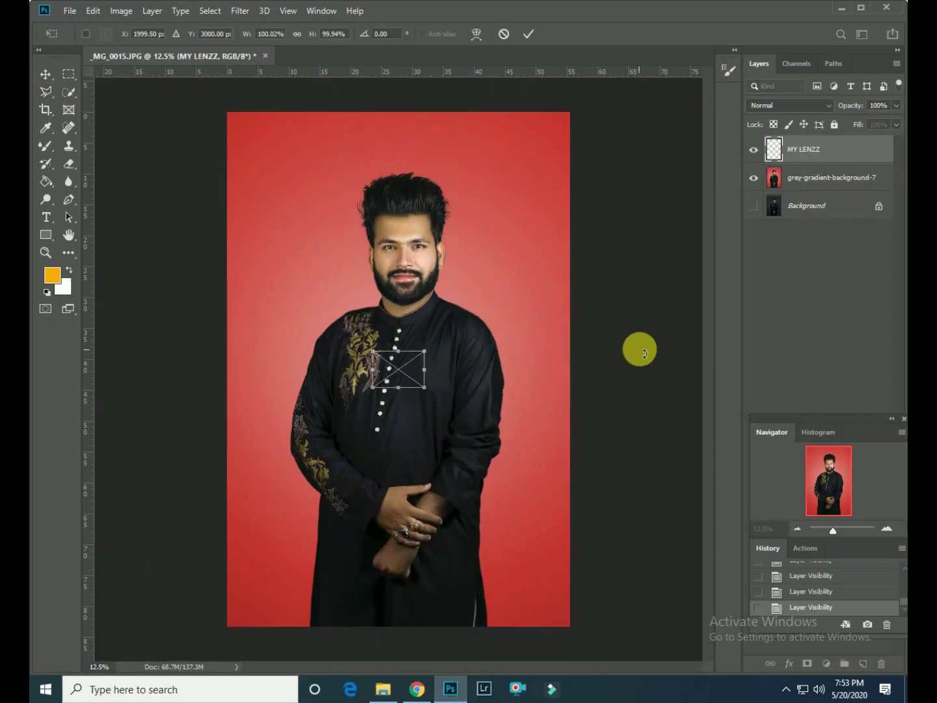
# Scale and position the MY LENZZ overlay over the man's eyes and commit the transform.
pyautogui.hotkey('ctrl', '+')
pyautogui.hotkey('ctrl', '+')
pyautogui.hotkey('ctrl', '+')
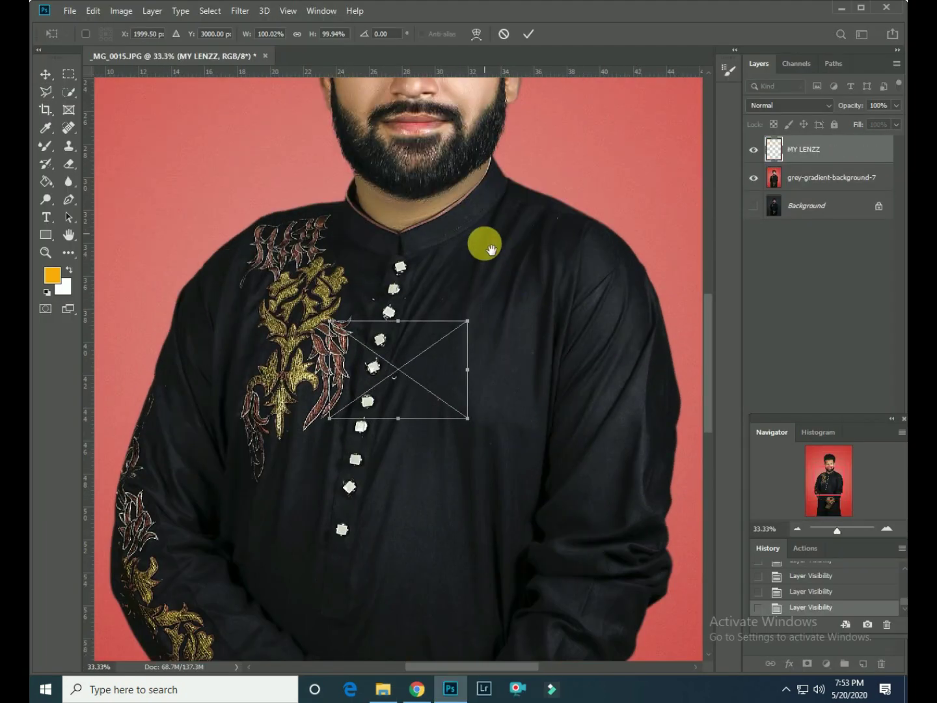
pyautogui.moveTo(492, 249); pyautogui.dragTo(511, 407)
pyautogui.moveTo(490, 471); pyautogui.dragTo(637, 366)
pyautogui.moveTo(588, 448)
pyautogui.mouseDown()
pyautogui.moveTo(531, 168)
pyautogui.moveTo(501, 165)
pyautogui.mouseUp()
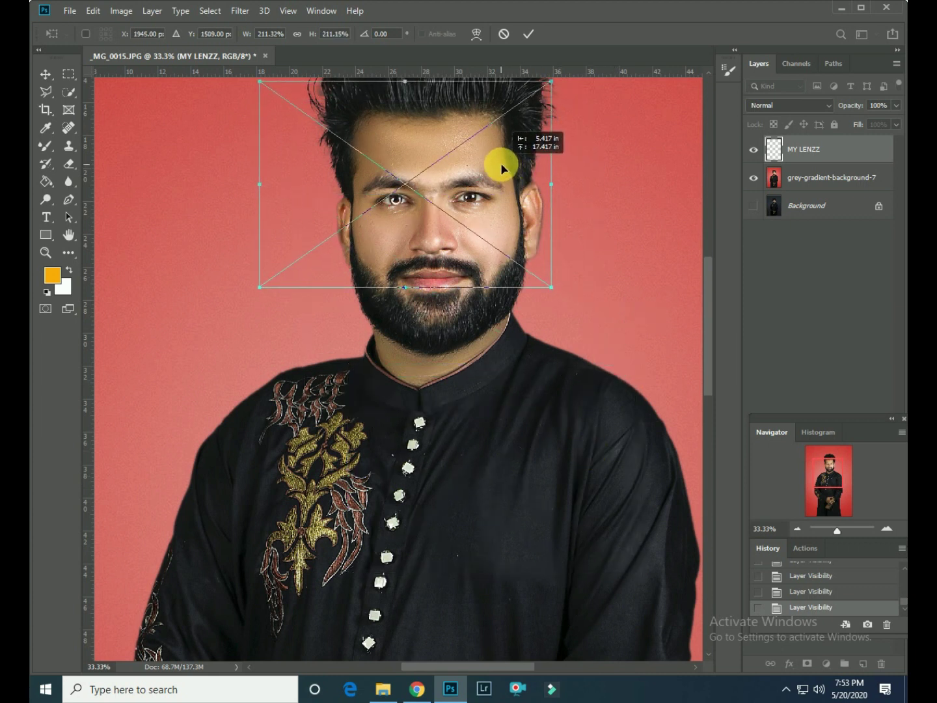
pyautogui.moveTo(553, 289); pyautogui.dragTo(495, 247)
pyautogui.moveTo(394, 223); pyautogui.dragTo(421, 245)
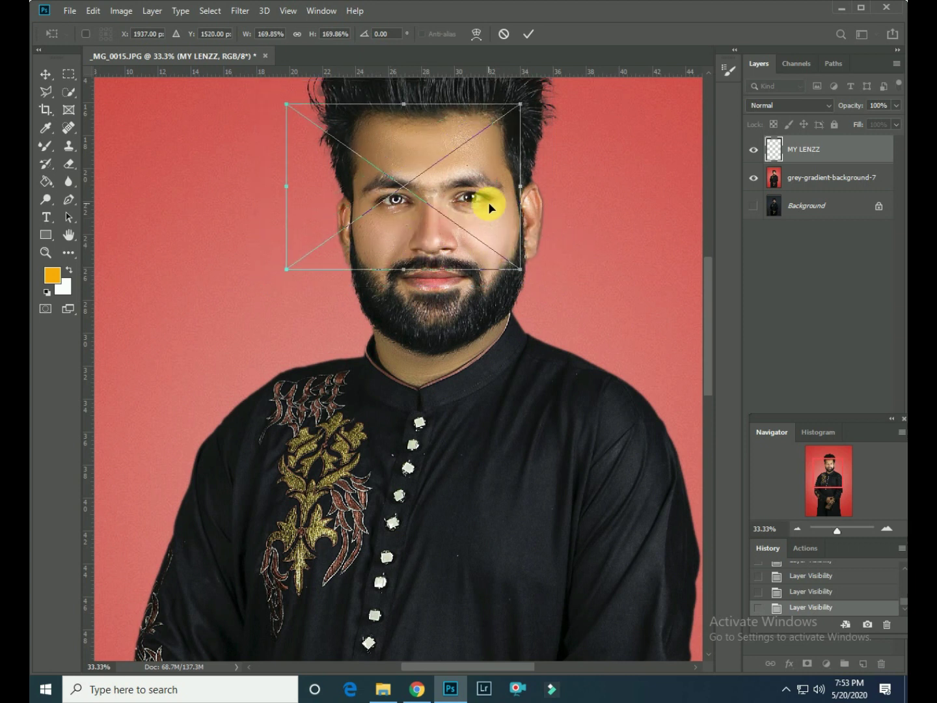
pyautogui.moveTo(521, 269); pyautogui.dragTo(531, 274)
pyautogui.moveTo(454, 264); pyautogui.dragTo(449, 257)
pyautogui.click(528, 33)
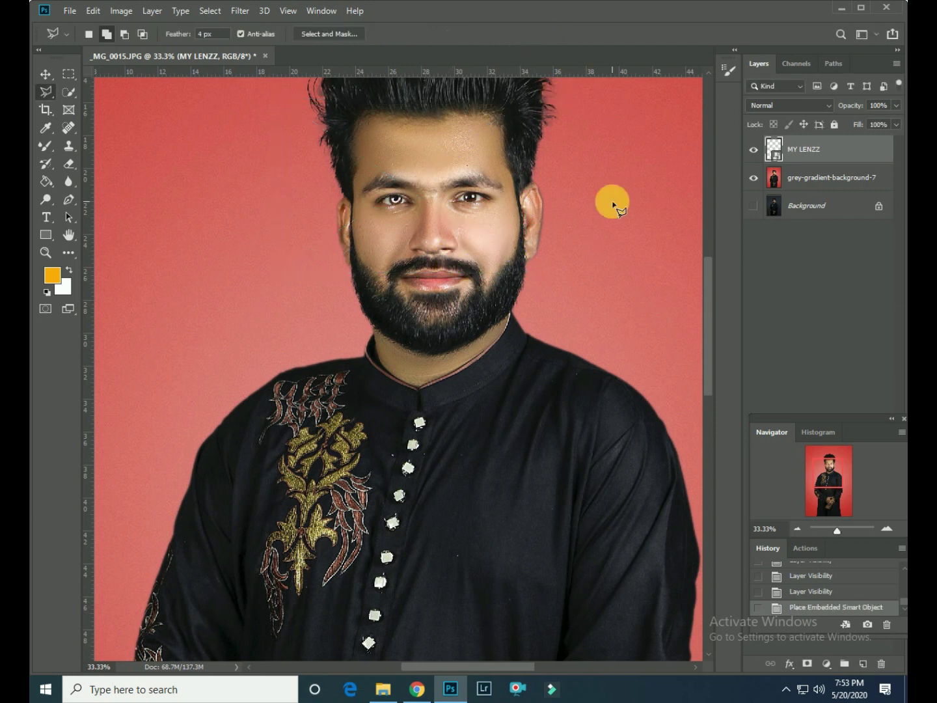
# Rasterize the MY LENZZ layer and soften it with a Gaussian Blur of about 1.6 px.
pyautogui.hotkey('ctrl', '+')
pyautogui.moveTo(514, 229)
pyautogui.mouseDown()
pyautogui.moveTo(507, 329)
pyautogui.moveTo(486, 370)
pyautogui.mouseUp()
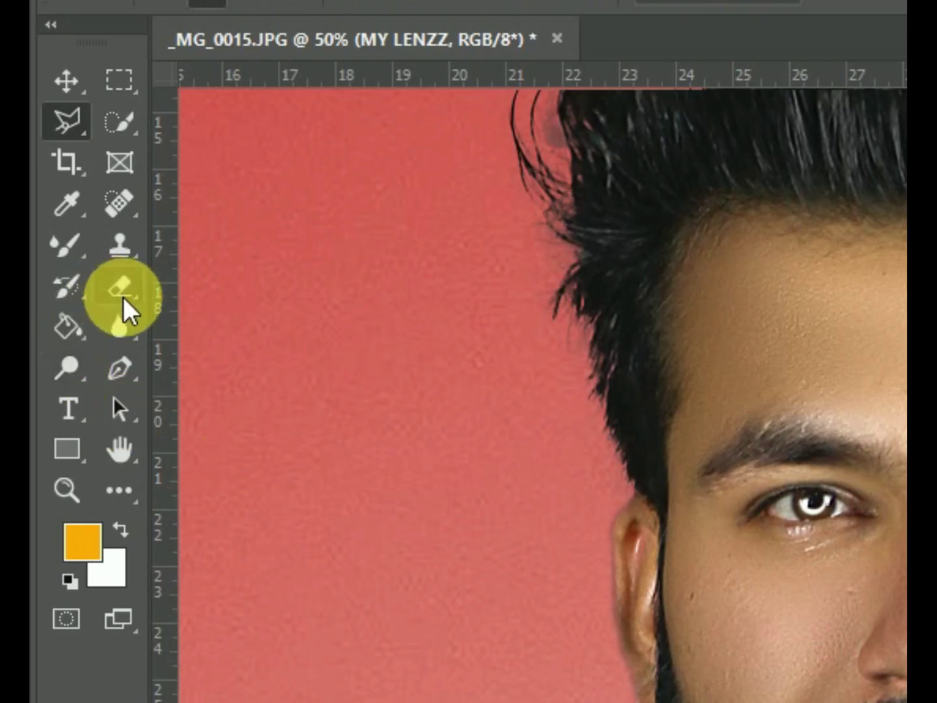
pyautogui.click(69, 163)
pyautogui.click(300, 26)
pyautogui.moveTo(366, 333)
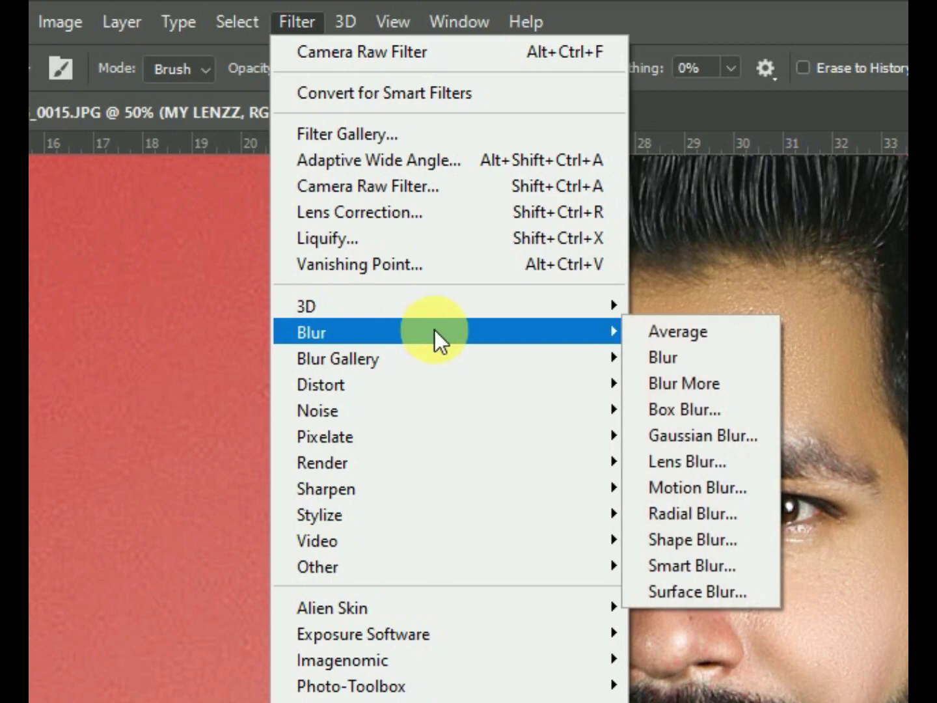
pyautogui.click(677, 436)
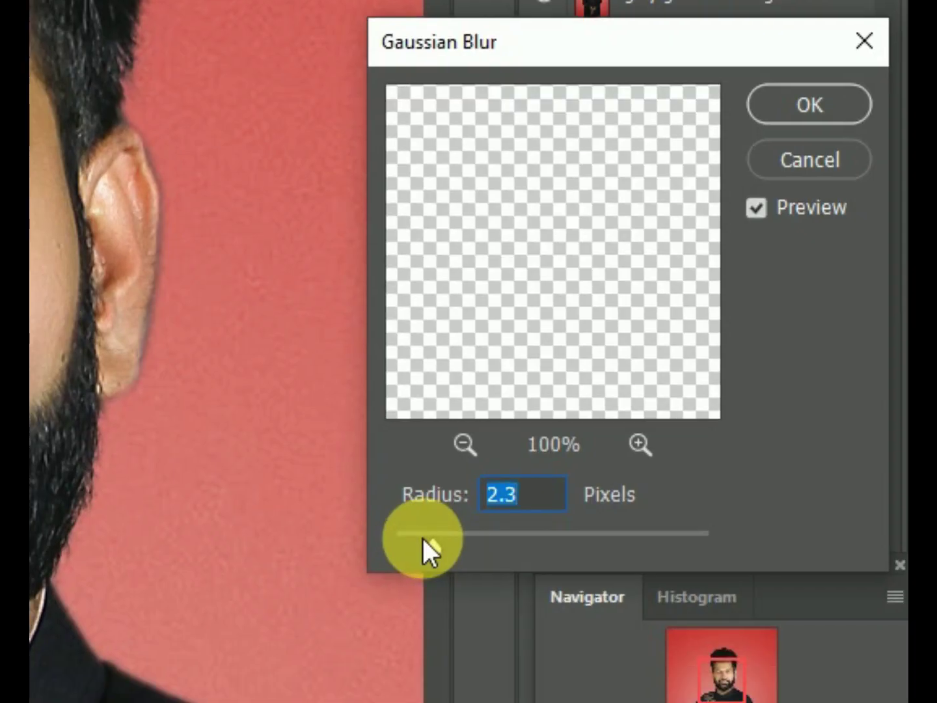
pyautogui.moveTo(423, 538); pyautogui.dragTo(421, 547)
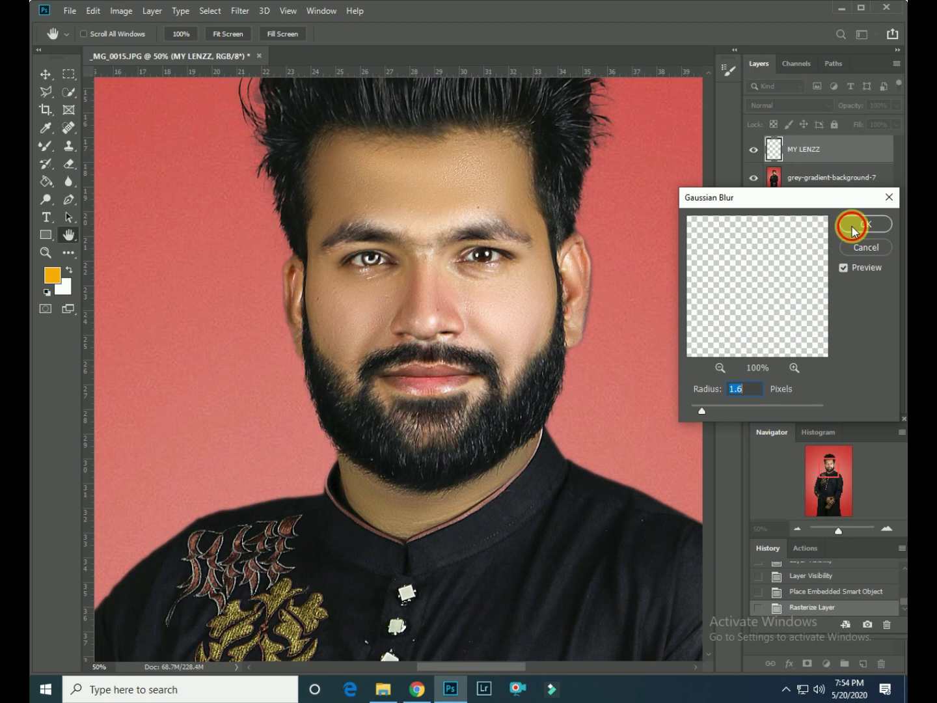
pyautogui.click(851, 226)
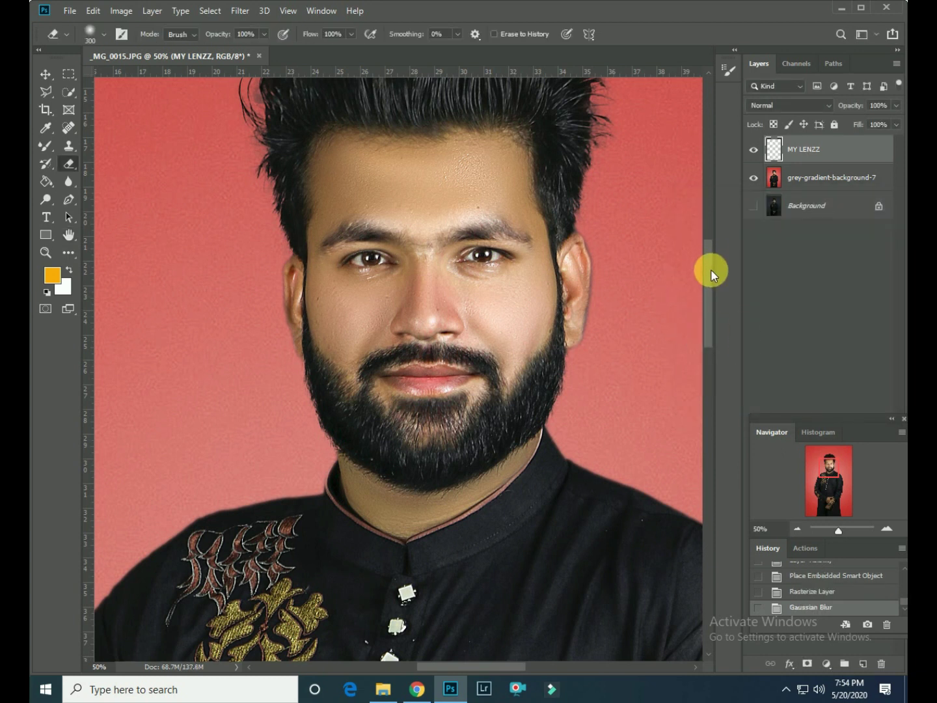
# Copy the lens onto the other eye and merge the copy down into MY LENZZ.
pyautogui.hotkey('ctrl', 'j')
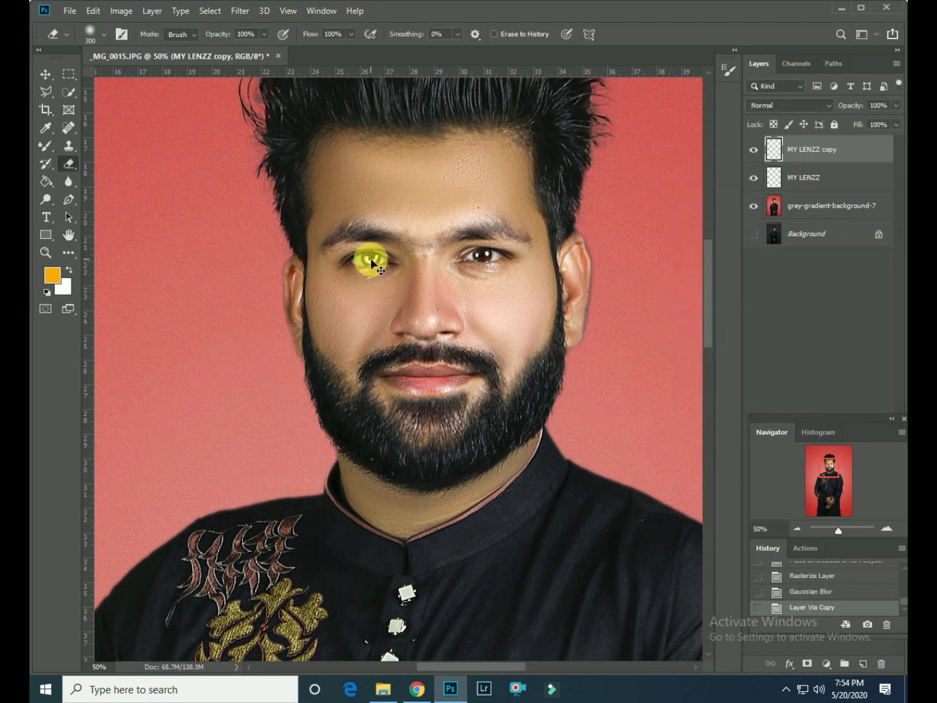
pyautogui.moveTo(371, 263)
pyautogui.mouseDown()
pyautogui.moveTo(490, 277)
pyautogui.moveTo(483, 256)
pyautogui.mouseUp()
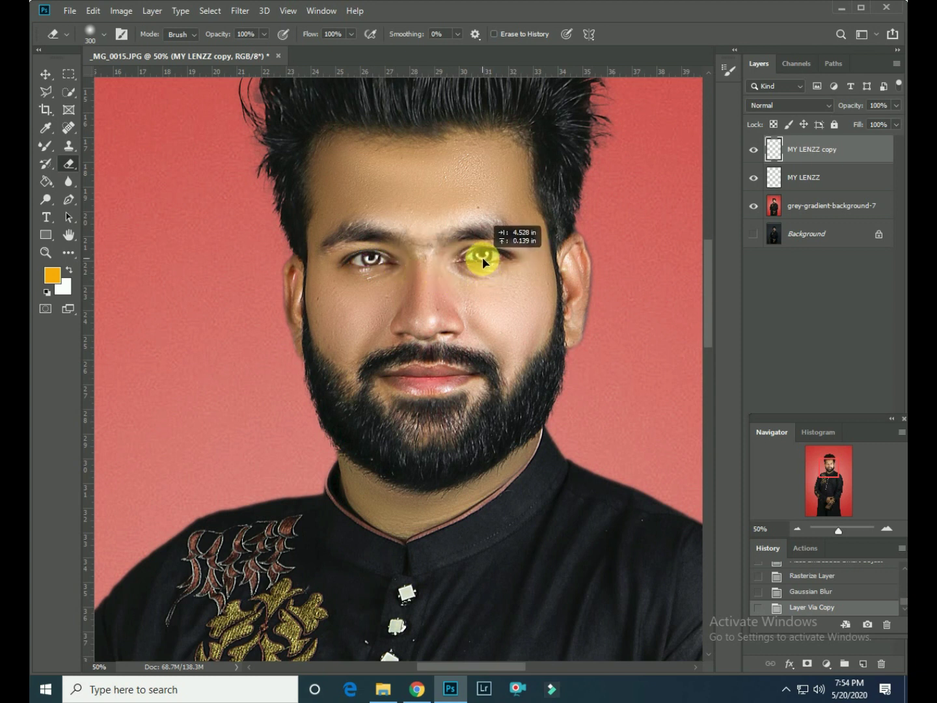
pyautogui.moveTo(482, 257); pyautogui.dragTo(482, 257)
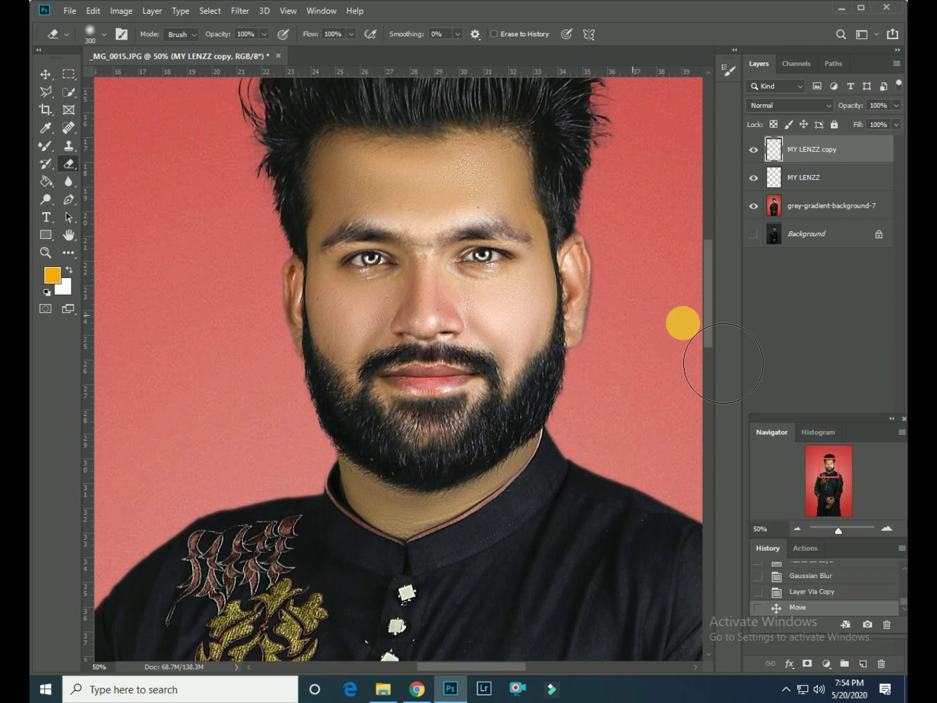
pyautogui.rightClick(805, 150)
pyautogui.click(660, 498)
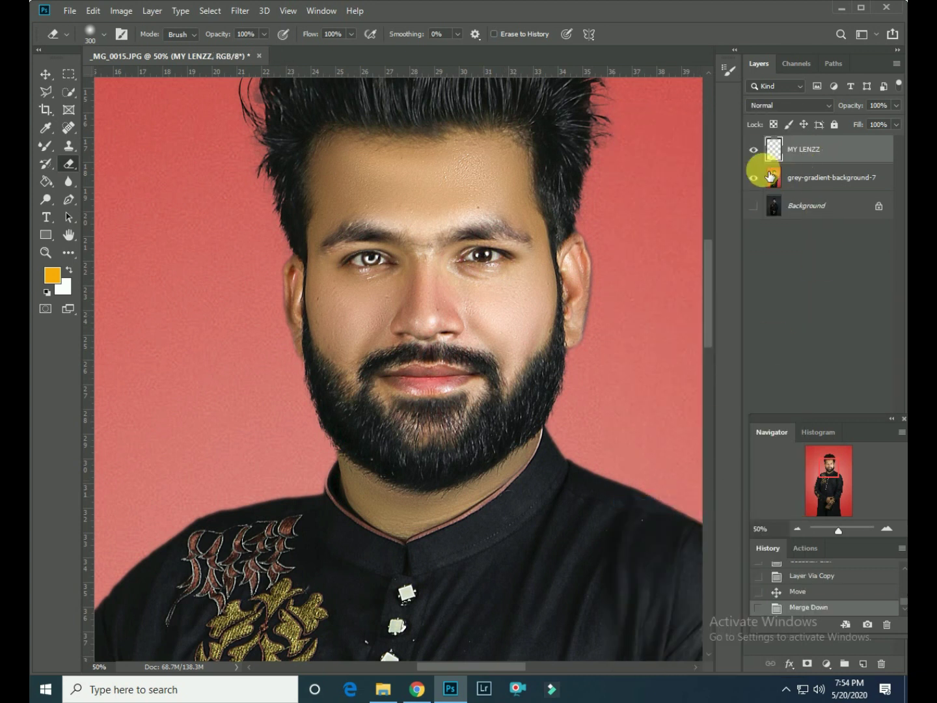
pyautogui.click(752, 150)
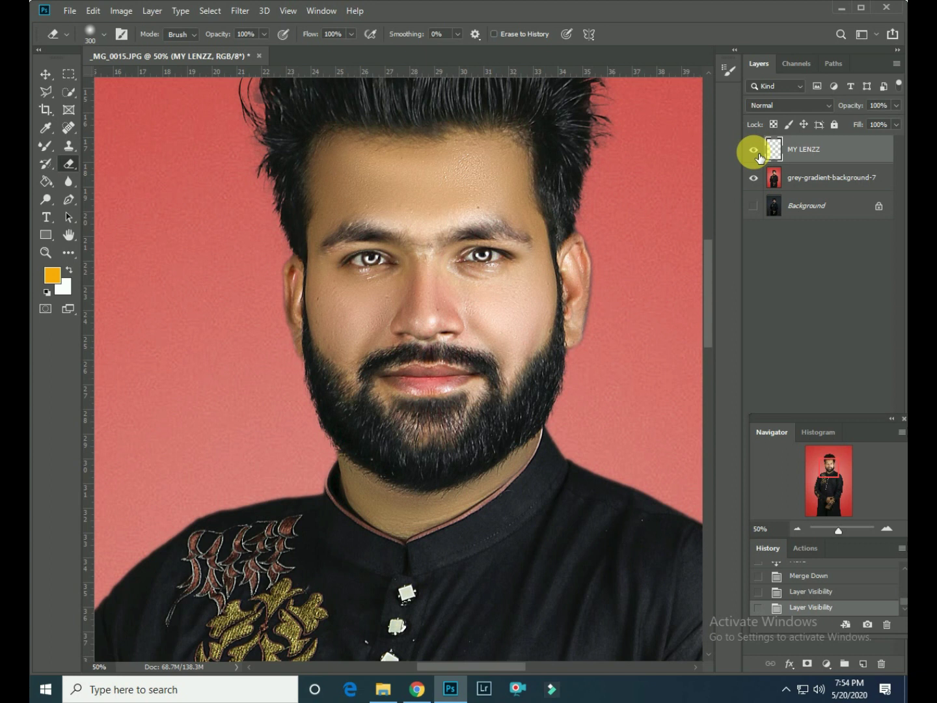
pyautogui.hotkey('ctrl', '-')
pyautogui.hotkey('ctrl', '-')
pyautogui.hotkey('ctrl', '-')
pyautogui.hotkey('ctrl', '-')
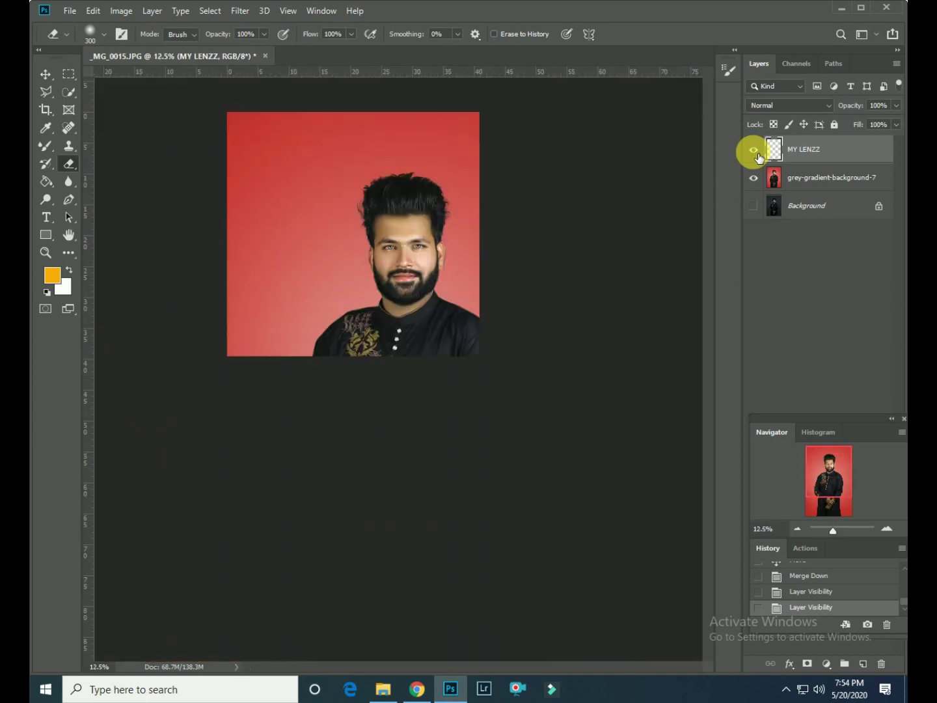
# Lower the MY LENZZ fill to 68%, merge visible layers, and duplicate MY LENZZ.
pyautogui.click(754, 151)
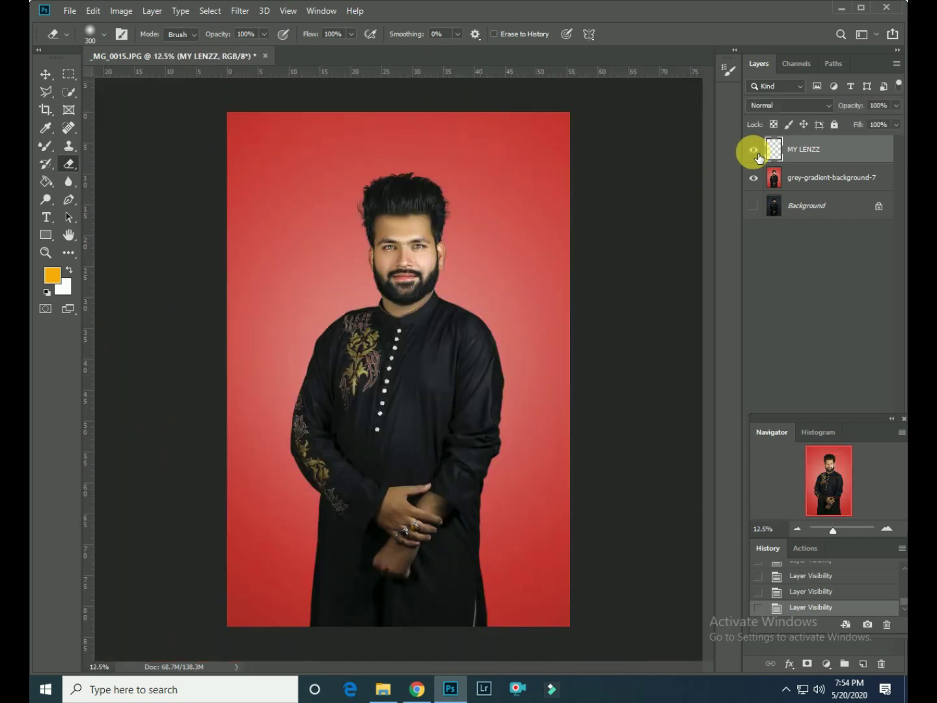
pyautogui.click(895, 124)
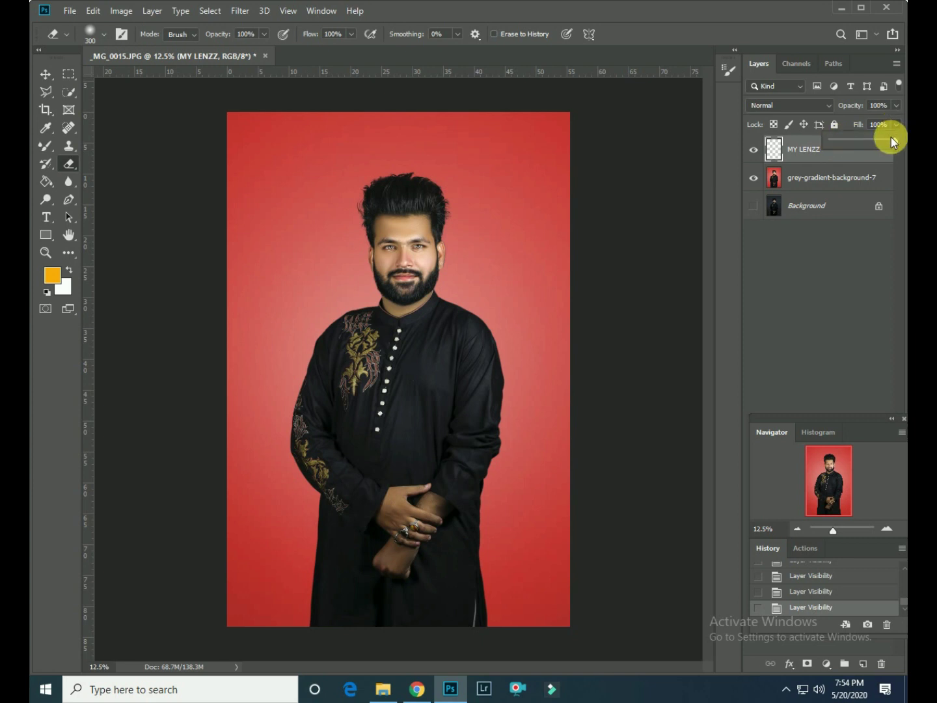
pyautogui.moveTo(891, 137); pyautogui.dragTo(875, 140)
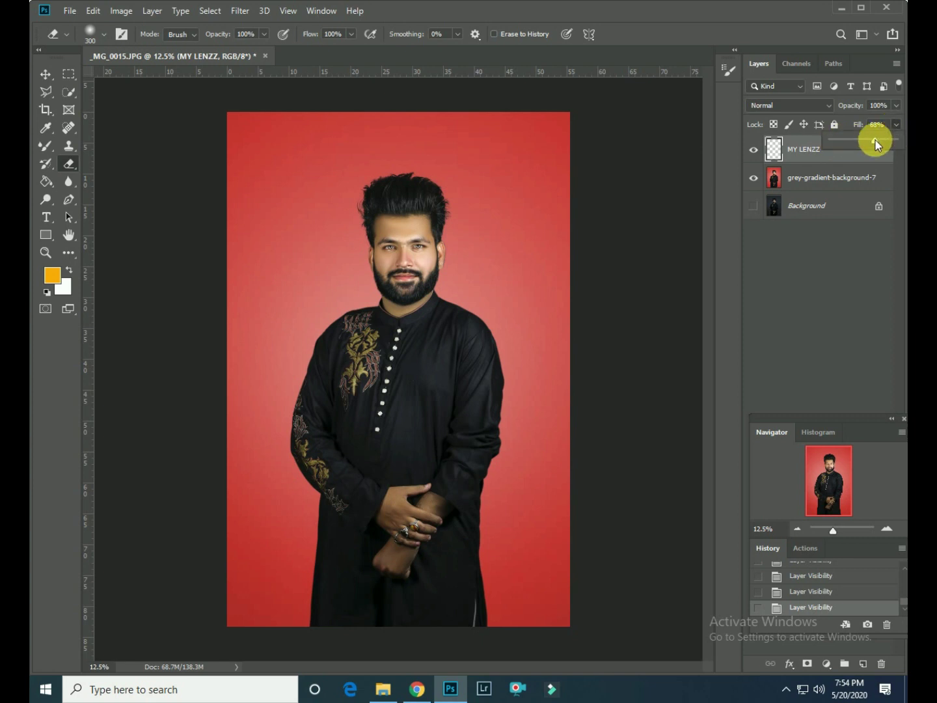
pyautogui.rightClick(805, 151)
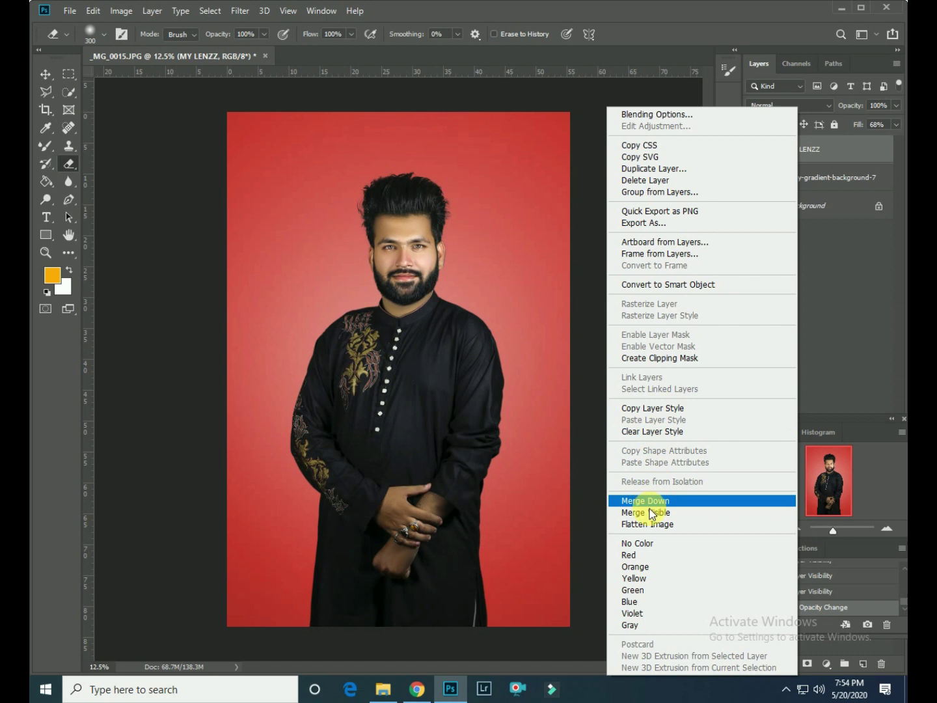
pyautogui.click(646, 512)
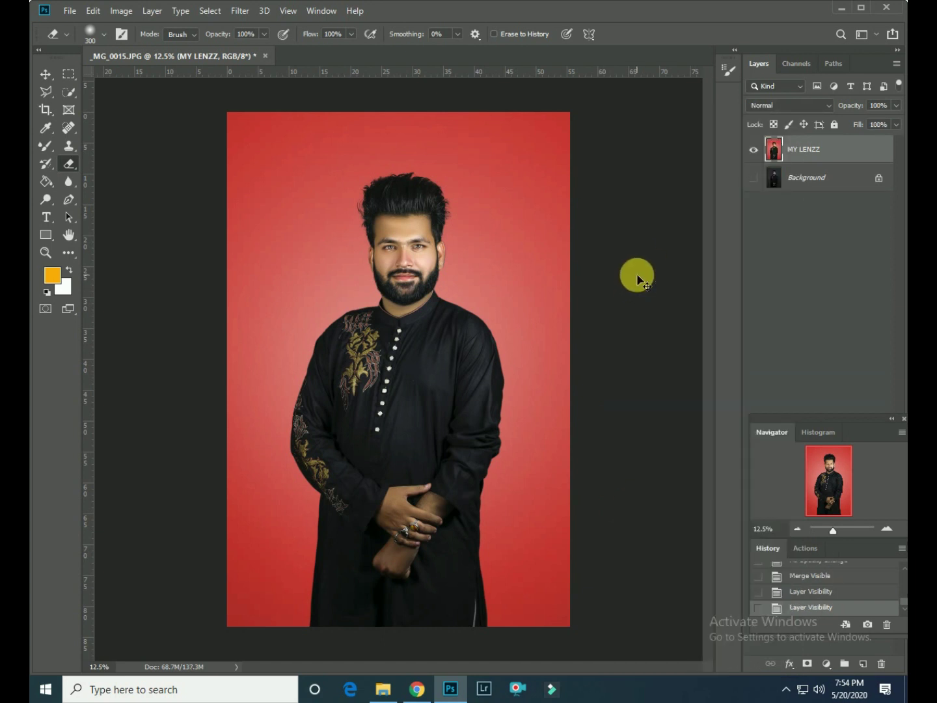
pyautogui.hotkey('ctrl', 'j')
pyautogui.hotkey('ctrl', 'j')
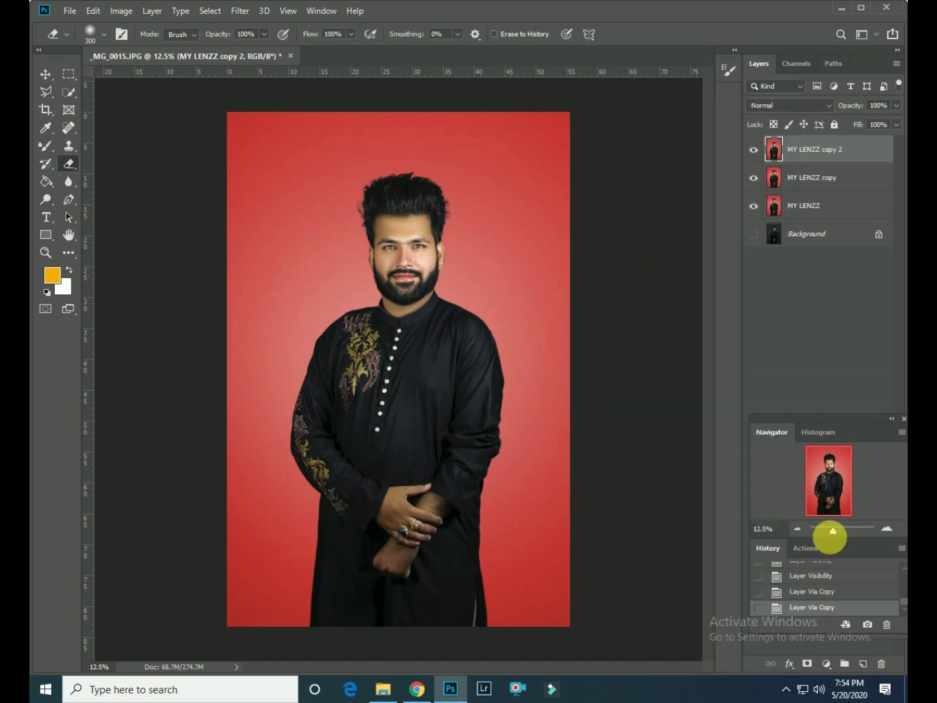
# Step back in History to remove the second MY LENZZ duplicate and zoom to the face.
pyautogui.click(813, 594)
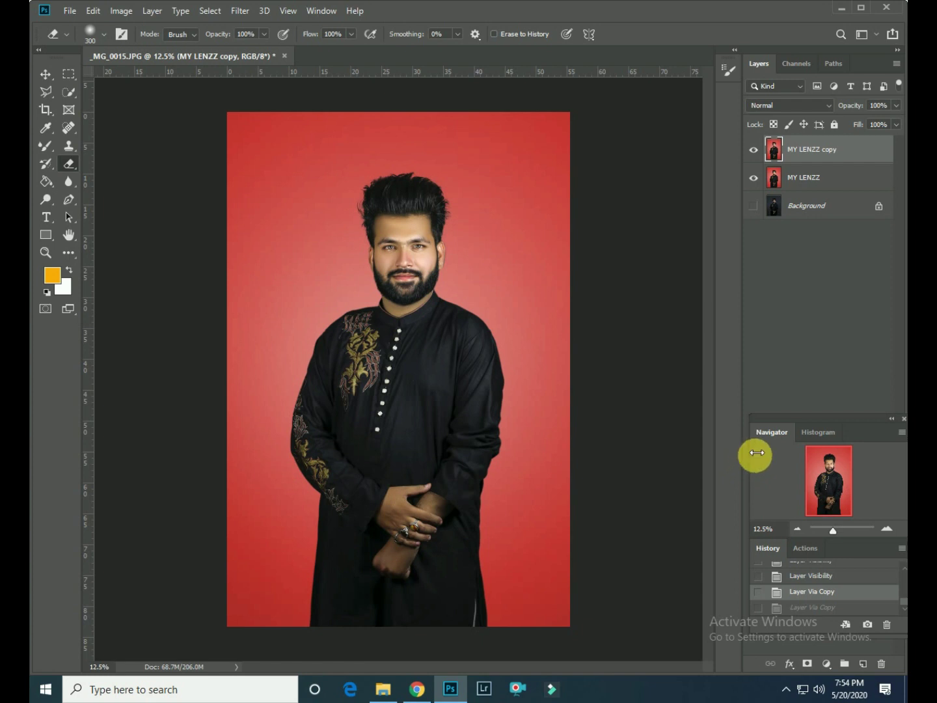
pyautogui.hotkey('ctrl', '+')
pyautogui.hotkey('ctrl', '+')
pyautogui.hotkey('ctrl', '+')
pyautogui.hotkey('ctrl', '+')
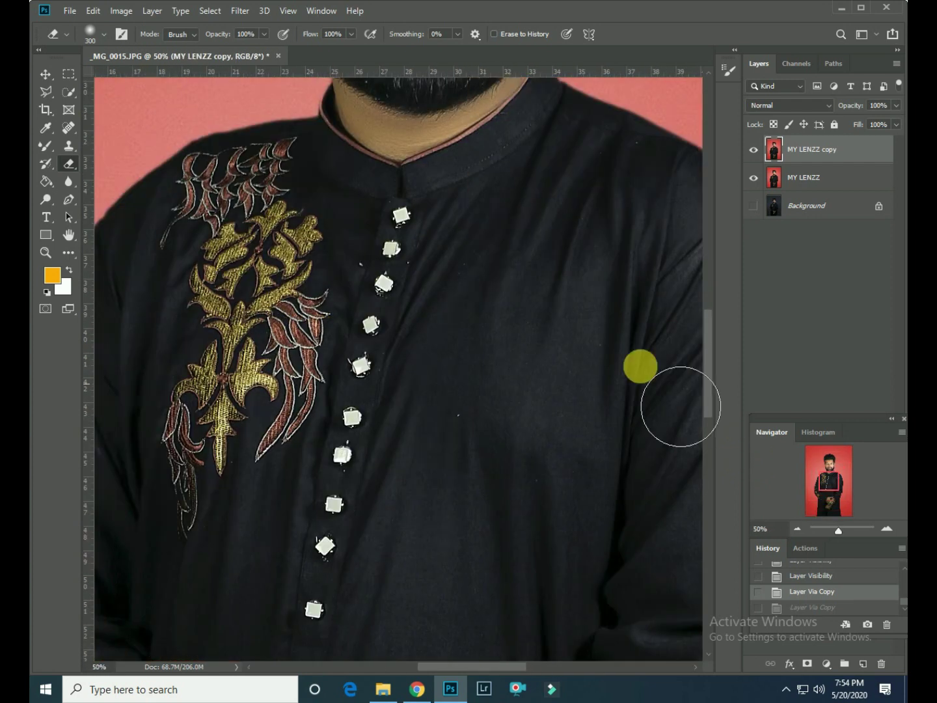
pyautogui.moveTo(508, 226); pyautogui.dragTo(488, 617)
pyautogui.moveTo(495, 550); pyautogui.dragTo(503, 559)
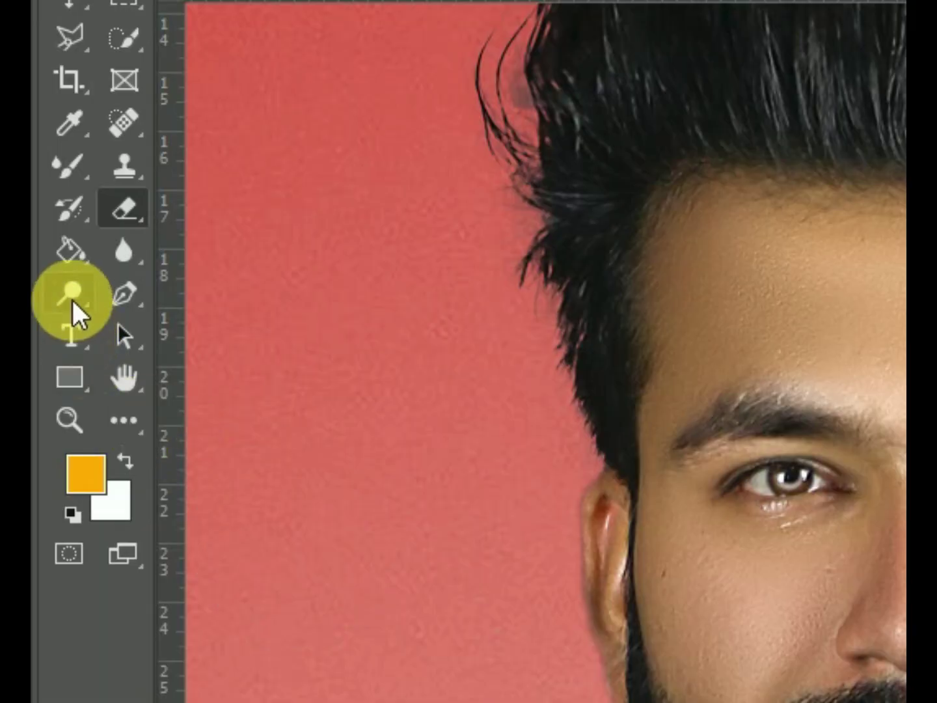
# Dodge the nose, ear, lips and eyes to subtly brighten them.
pyautogui.click(72, 296)
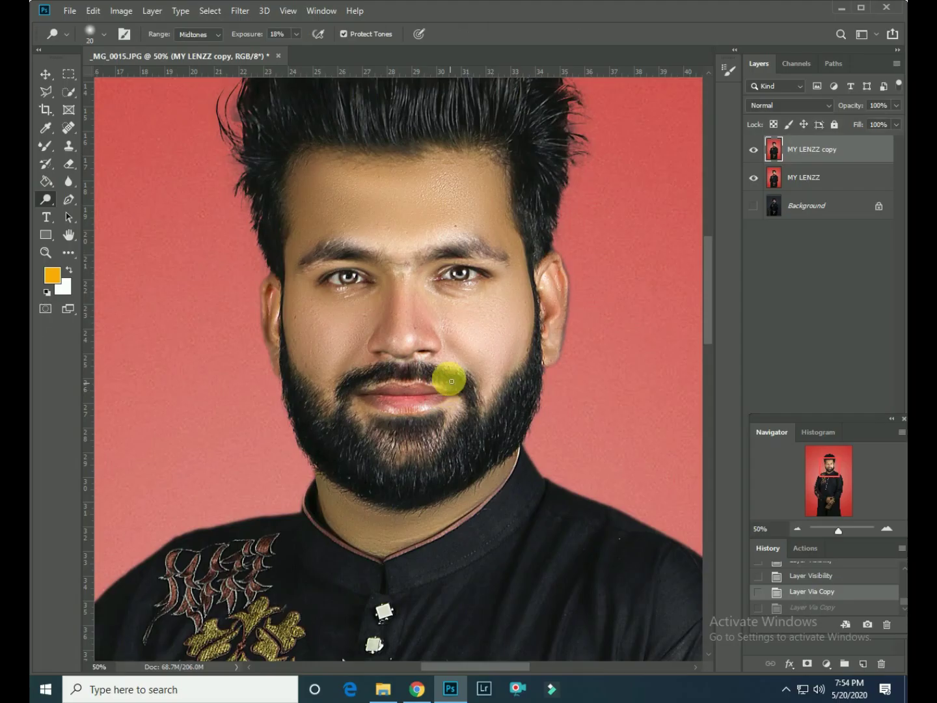
pyautogui.click(404, 340)
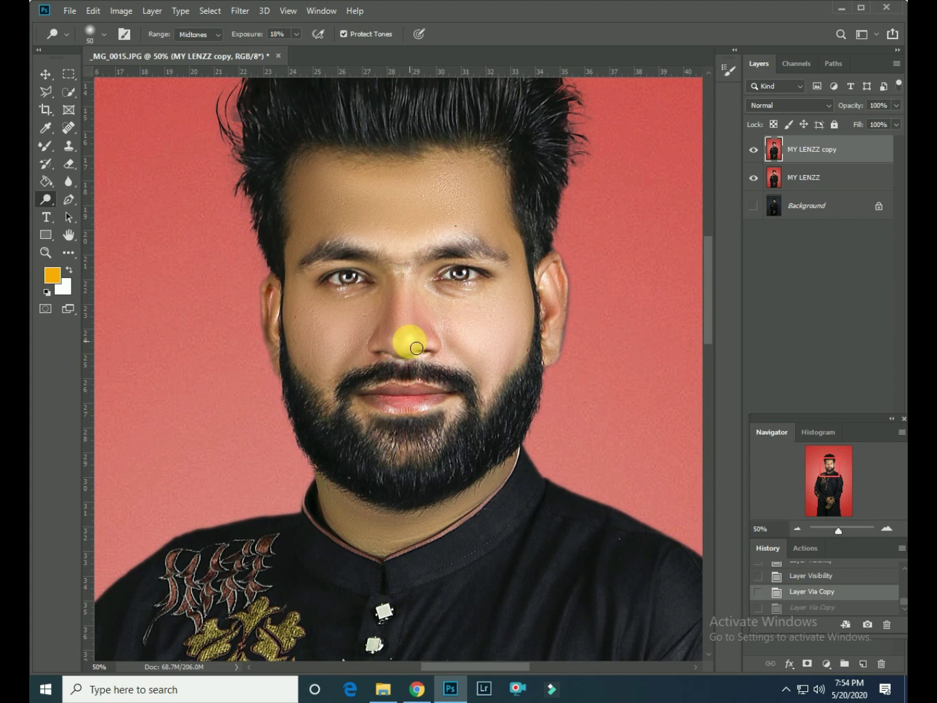
pyautogui.moveTo(414, 339)
pyautogui.mouseDown()
pyautogui.moveTo(410, 303)
pyautogui.moveTo(399, 345)
pyautogui.moveTo(407, 309)
pyautogui.moveTo(409, 334)
pyautogui.moveTo(408, 305)
pyautogui.moveTo(410, 325)
pyautogui.mouseUp()
pyautogui.click(553, 326)
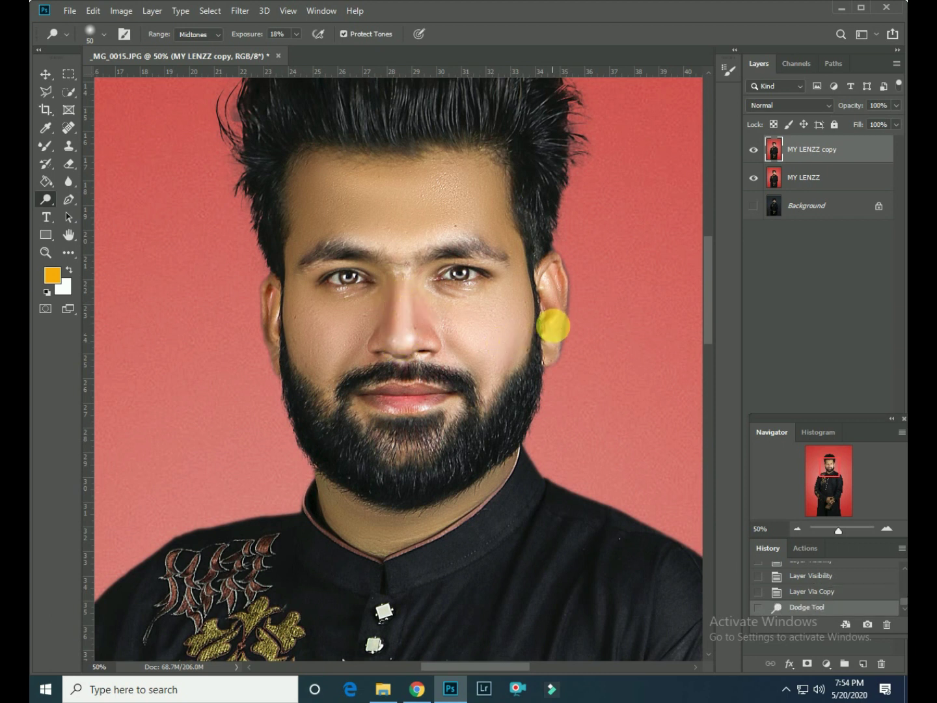
pyautogui.press('[')
pyautogui.click(549, 284)
pyautogui.moveTo(421, 417); pyautogui.dragTo(424, 376)
pyautogui.moveTo(400, 311); pyautogui.dragTo(344, 281)
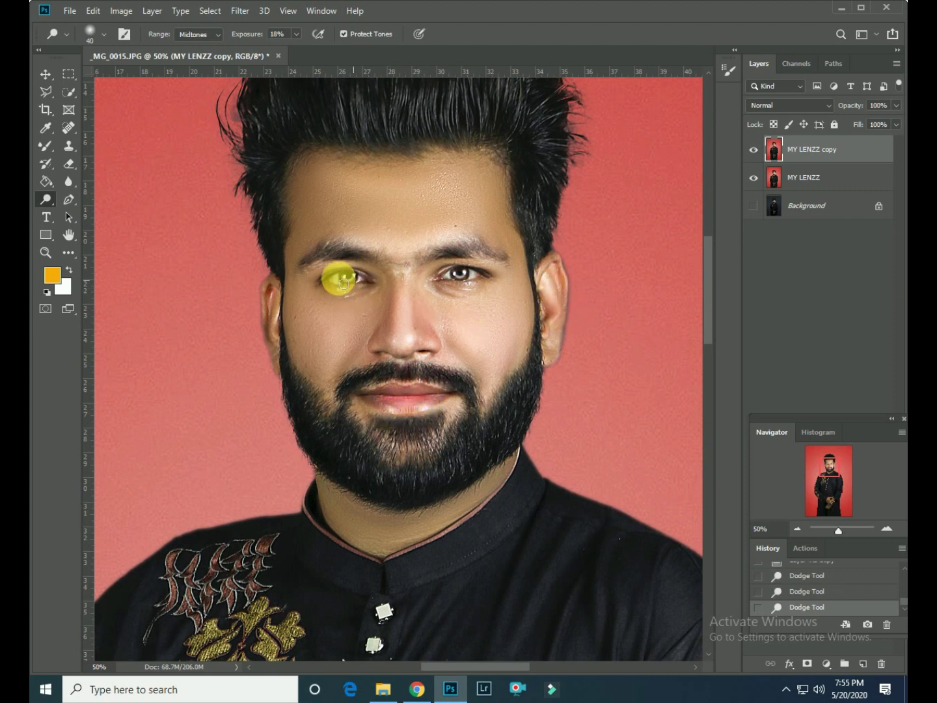
pyautogui.click(467, 279)
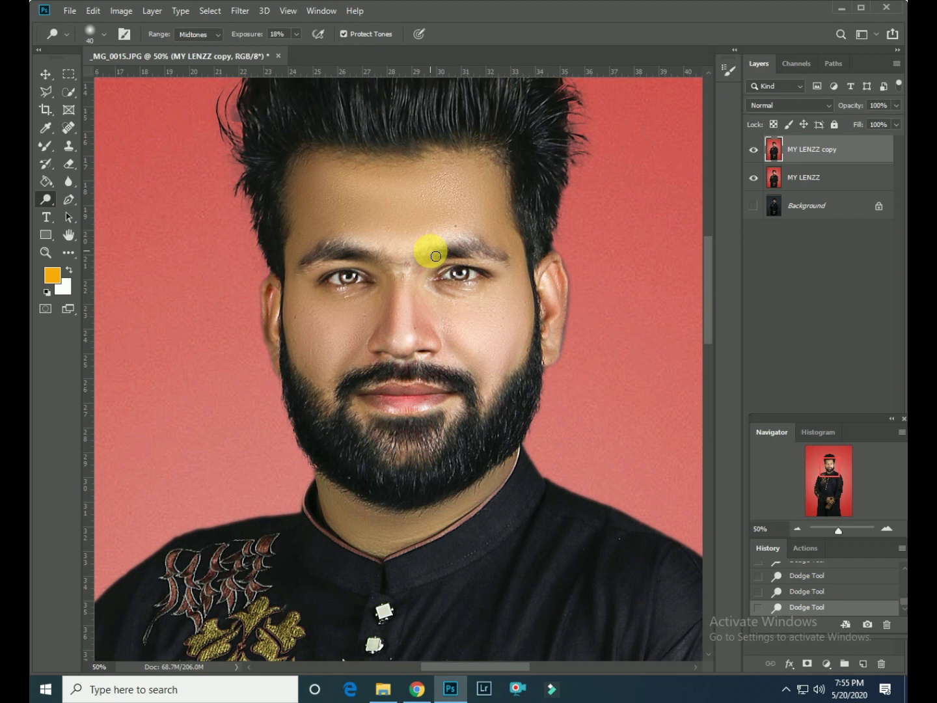
# Dodge the forehead with a larger brush, then undo that stroke in History.
pyautogui.press(']')
pyautogui.press(']')
pyautogui.press(']')
pyautogui.moveTo(338, 232)
pyautogui.mouseDown()
pyautogui.moveTo(400, 223)
pyautogui.moveTo(381, 301)
pyautogui.moveTo(495, 290)
pyautogui.moveTo(505, 184)
pyautogui.moveTo(427, 185)
pyautogui.moveTo(327, 211)
pyautogui.mouseUp()
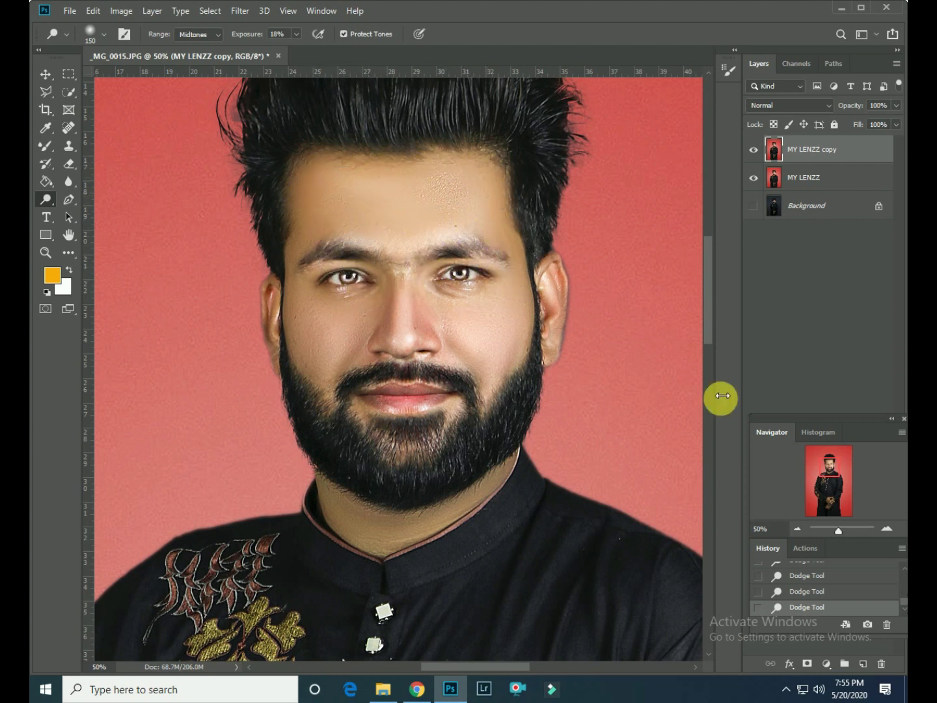
pyautogui.click(818, 595)
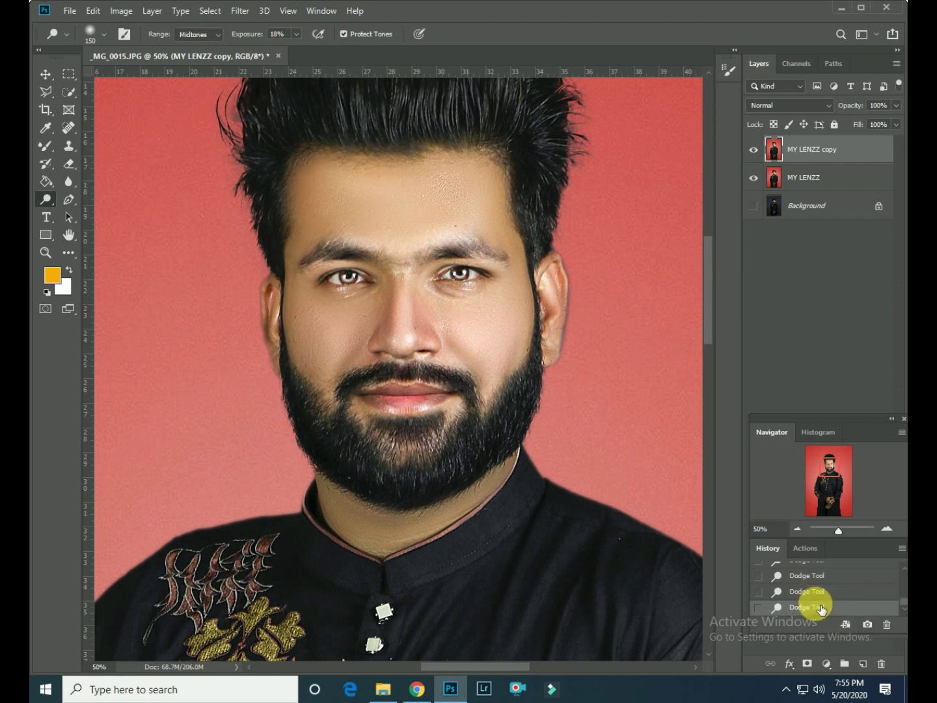
pyautogui.hotkey('ctrl', '-')
pyautogui.hotkey('ctrl', '-')
pyautogui.hotkey('ctrl', '-')
pyautogui.hotkey('ctrl', '-')
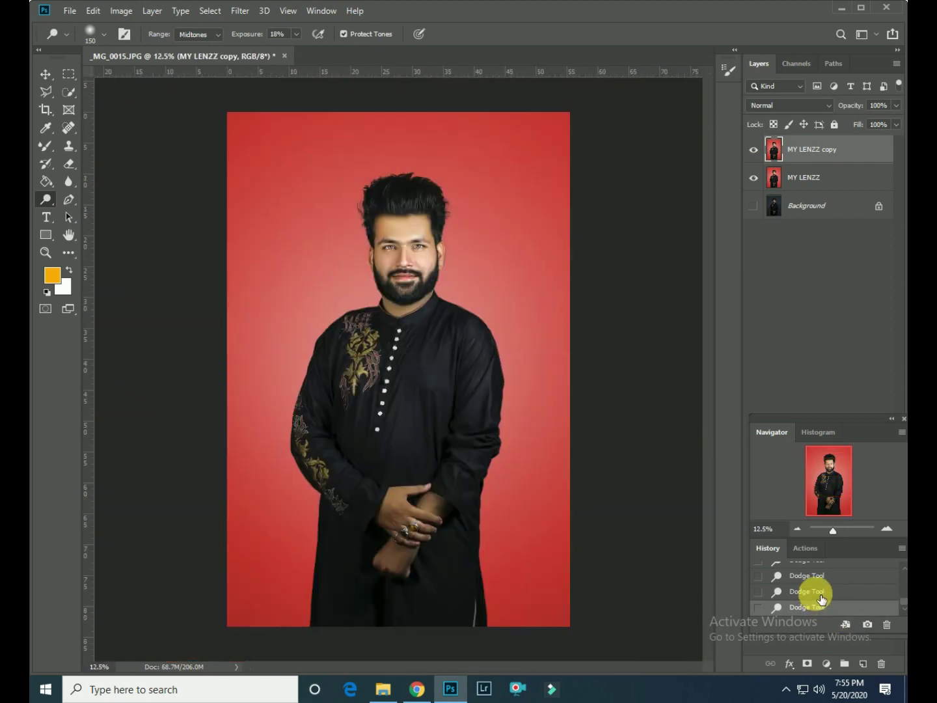
# Compare the retouched MY LENZZ copy on and off, then Merge Visible into one layer.
pyautogui.click(754, 151)
pyautogui.click(754, 150)
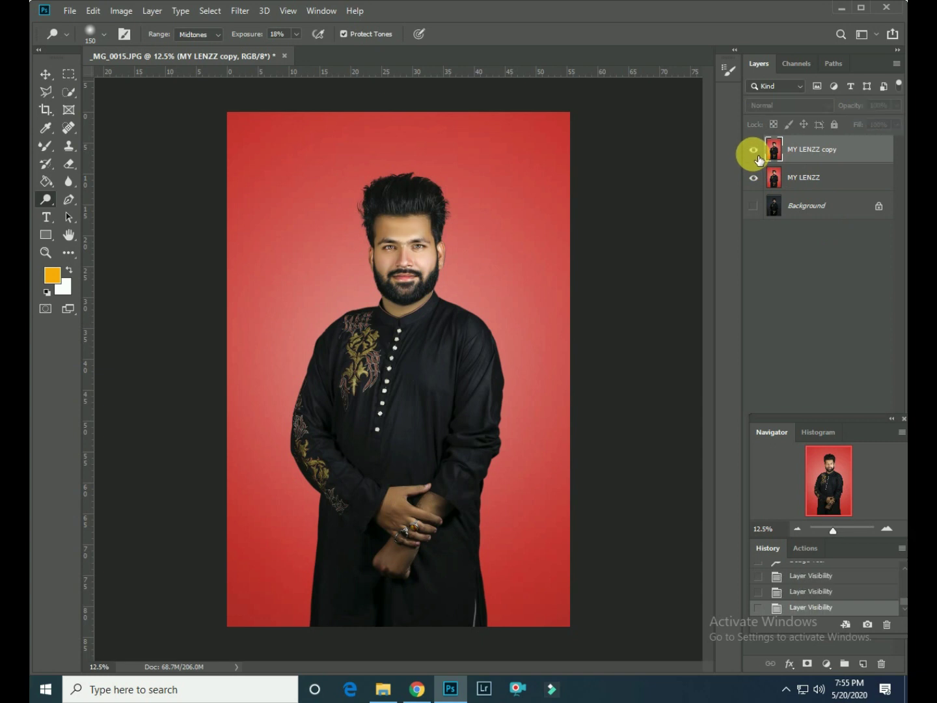
pyautogui.rightClick(833, 154)
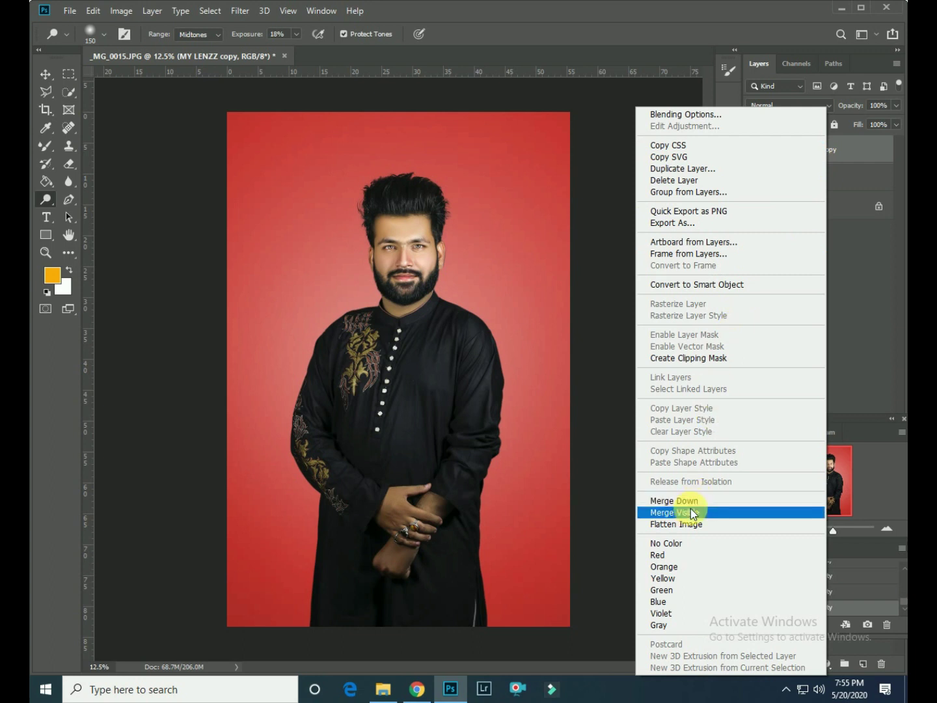
pyautogui.click(689, 510)
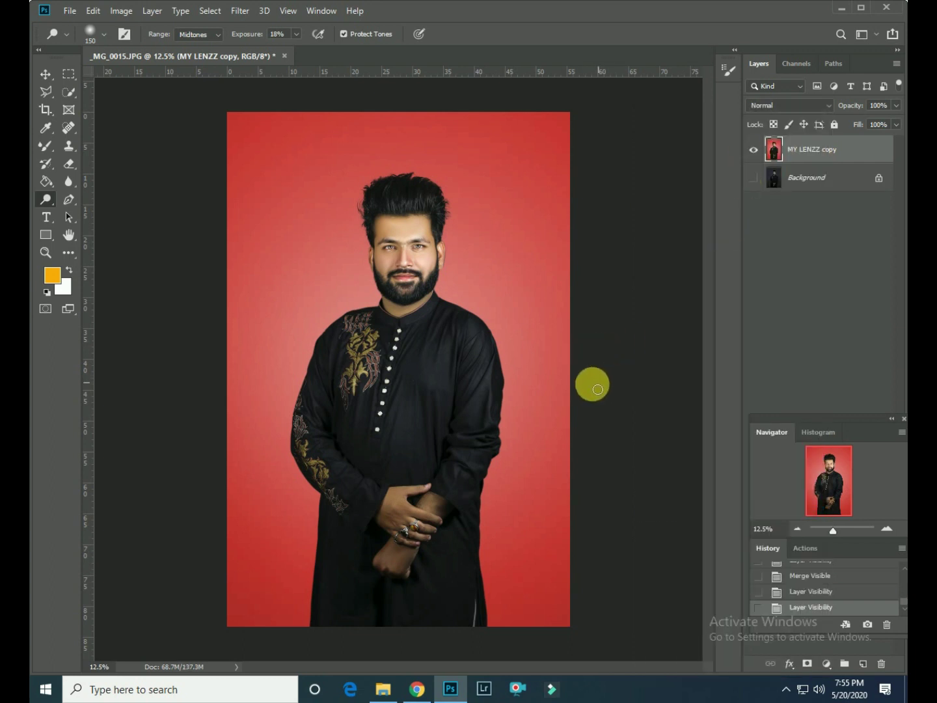
pyautogui.moveTo(450, 342); pyautogui.dragTo(348, 377)
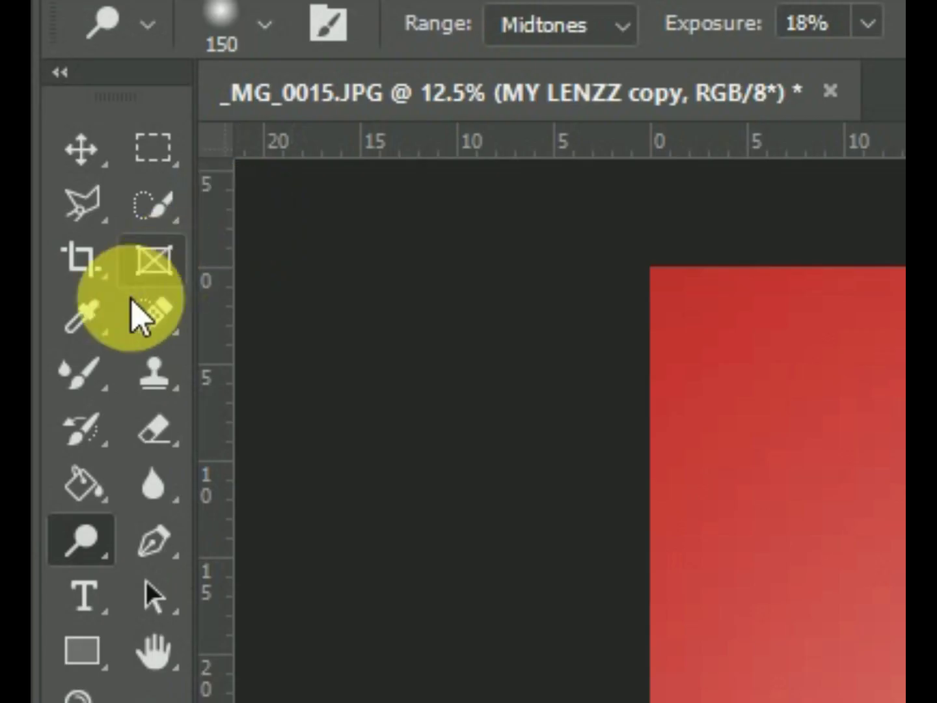
# Crop the canvas wider on the left for a transparent strip and trim the right edge slightly.
pyautogui.click(44, 112)
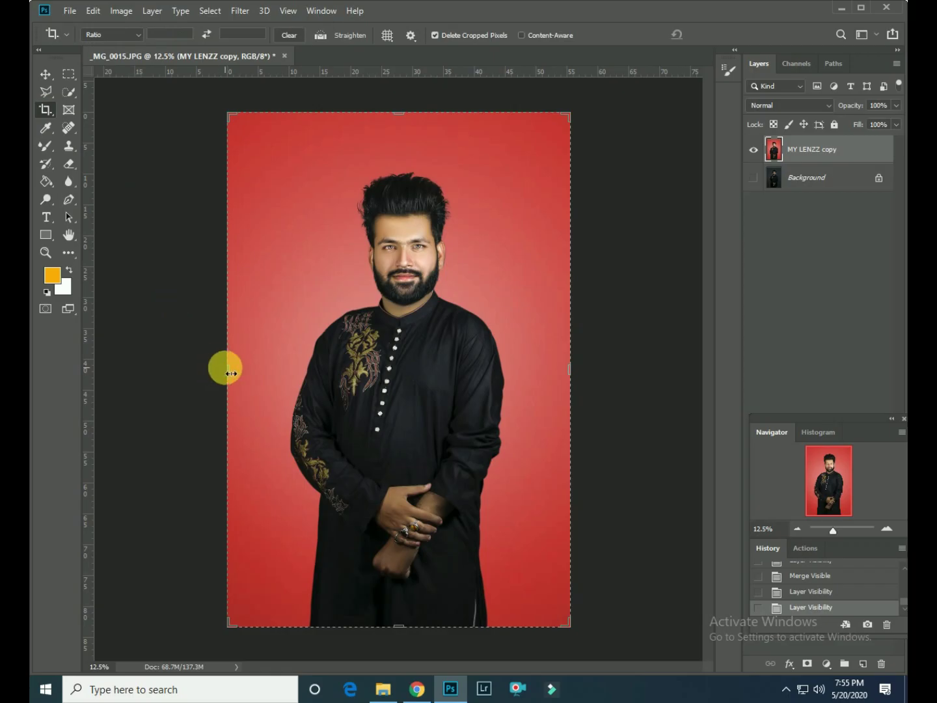
pyautogui.moveTo(229, 372)
pyautogui.mouseDown()
pyautogui.moveTo(176, 377)
pyautogui.moveTo(214, 385)
pyautogui.mouseUp()
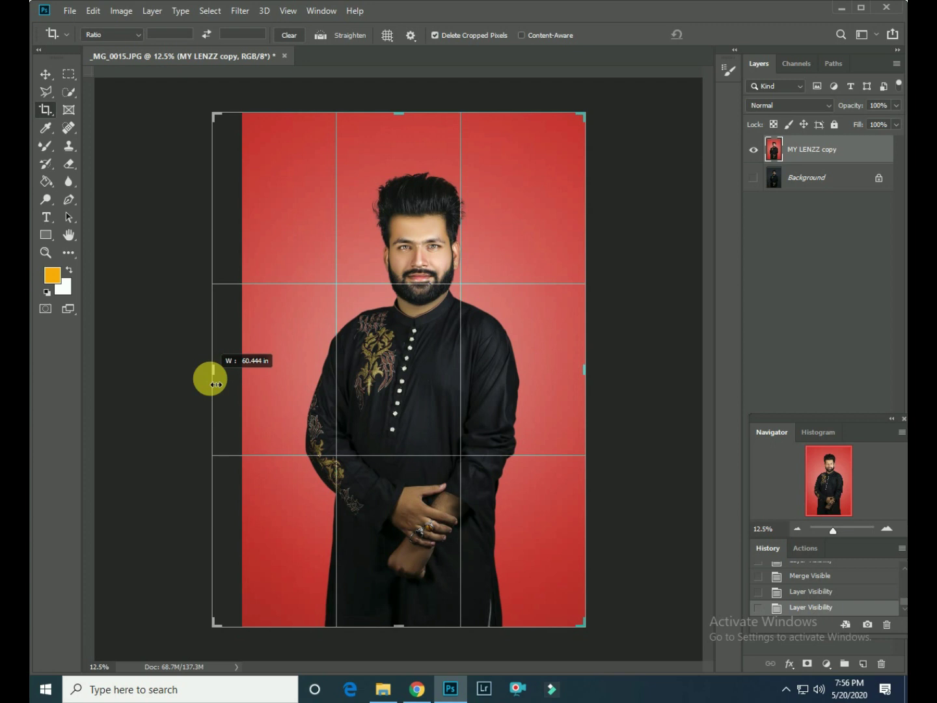
pyautogui.moveTo(215, 384); pyautogui.dragTo(191, 383)
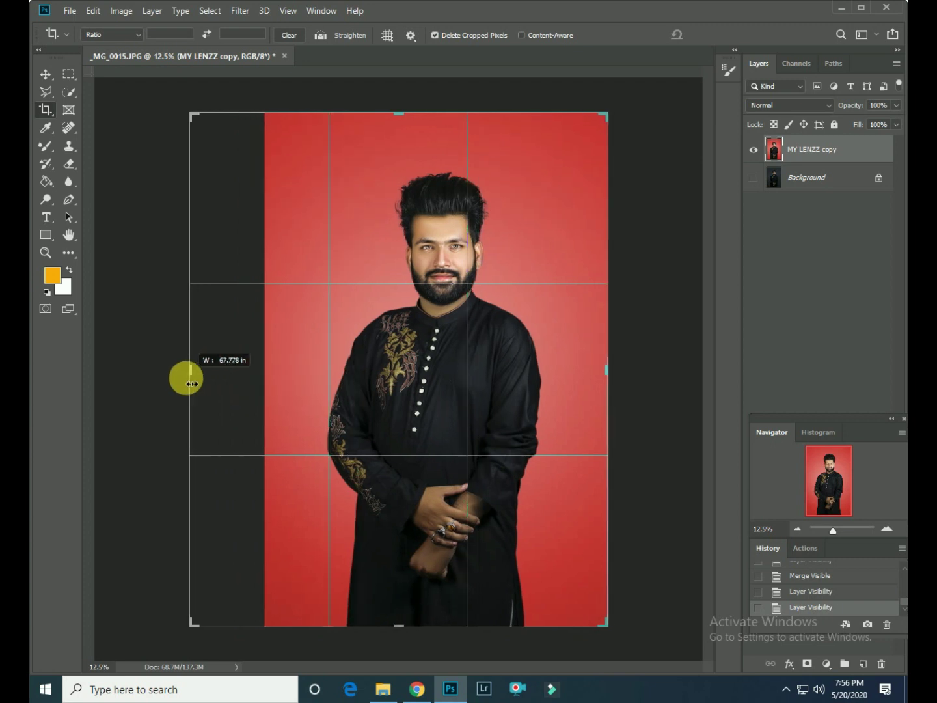
pyautogui.moveTo(190, 384); pyautogui.dragTo(180, 384)
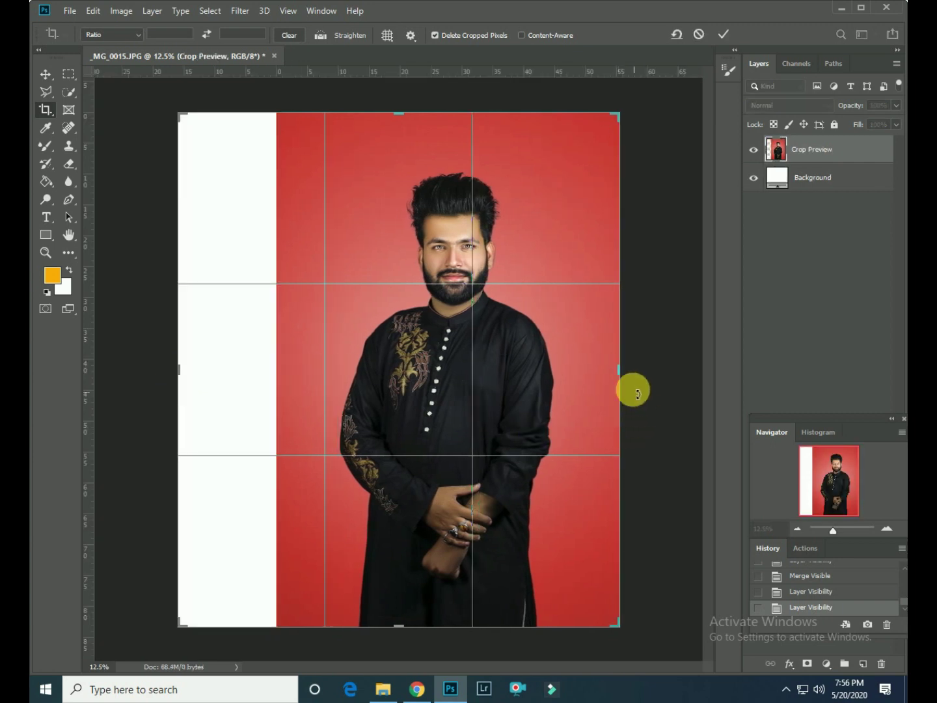
pyautogui.moveTo(630, 381); pyautogui.dragTo(596, 385)
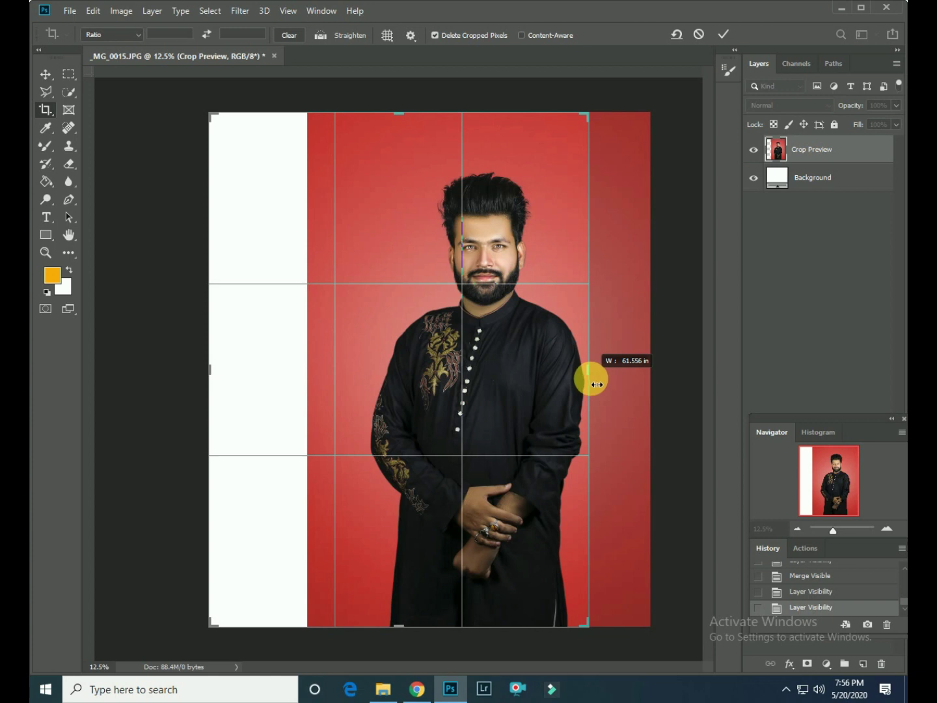
pyautogui.moveTo(596, 384); pyautogui.dragTo(601, 384)
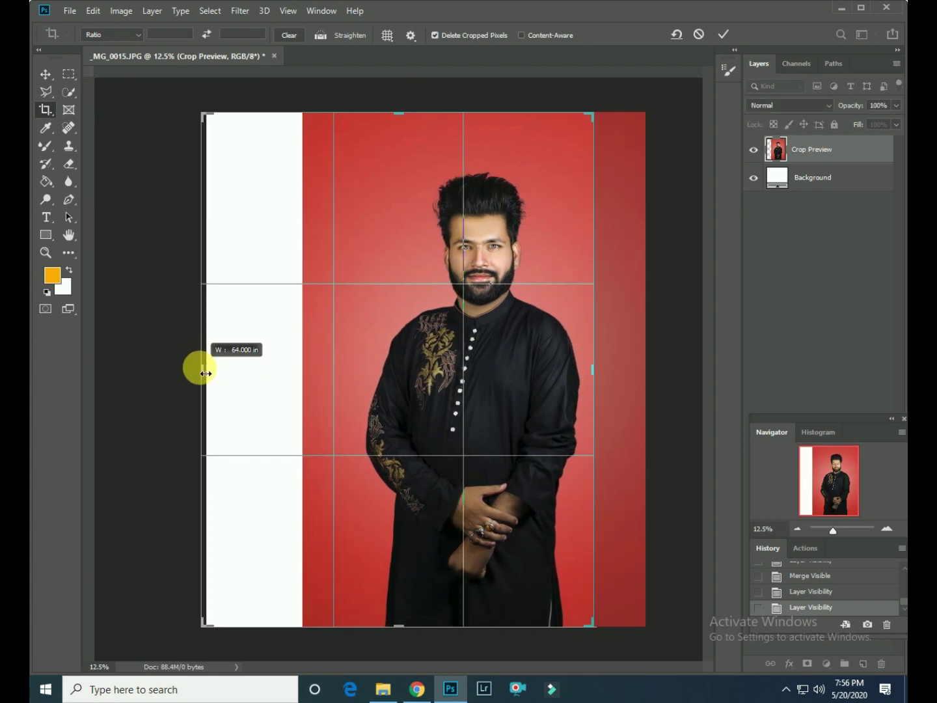
pyautogui.moveTo(208, 372); pyautogui.dragTo(204, 373)
pyautogui.click(724, 34)
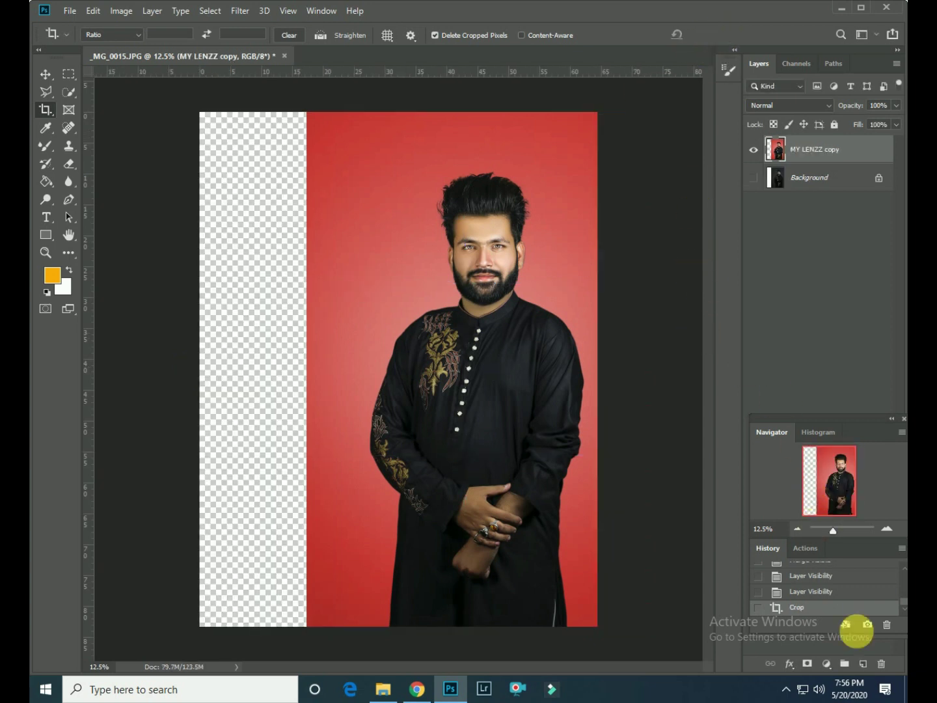
# Add a new white-filled layer and place it beneath the MY LENZZ copy portrait layer.
pyautogui.click(870, 665)
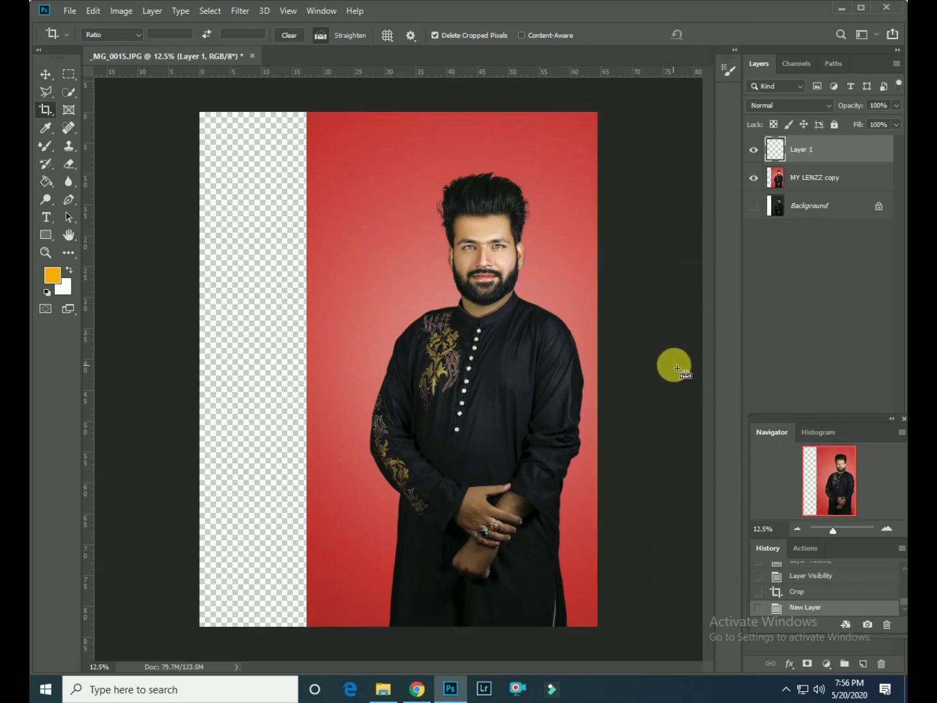
pyautogui.hotkey('ctrl', 'BackSpace')
pyautogui.moveTo(847, 156); pyautogui.dragTo(849, 190)
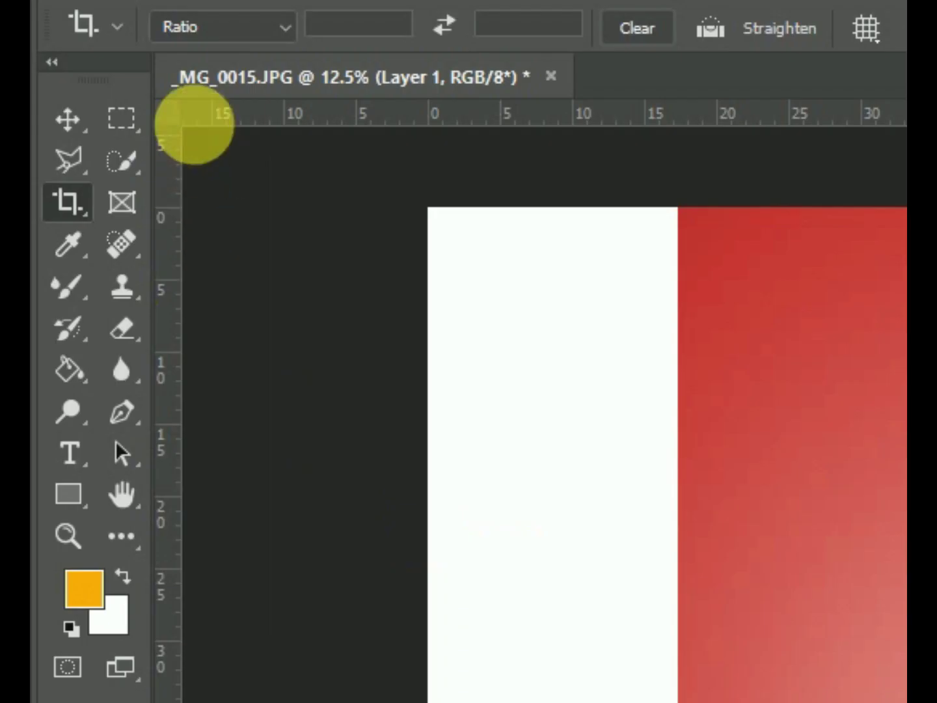
pyautogui.click(138, 117)
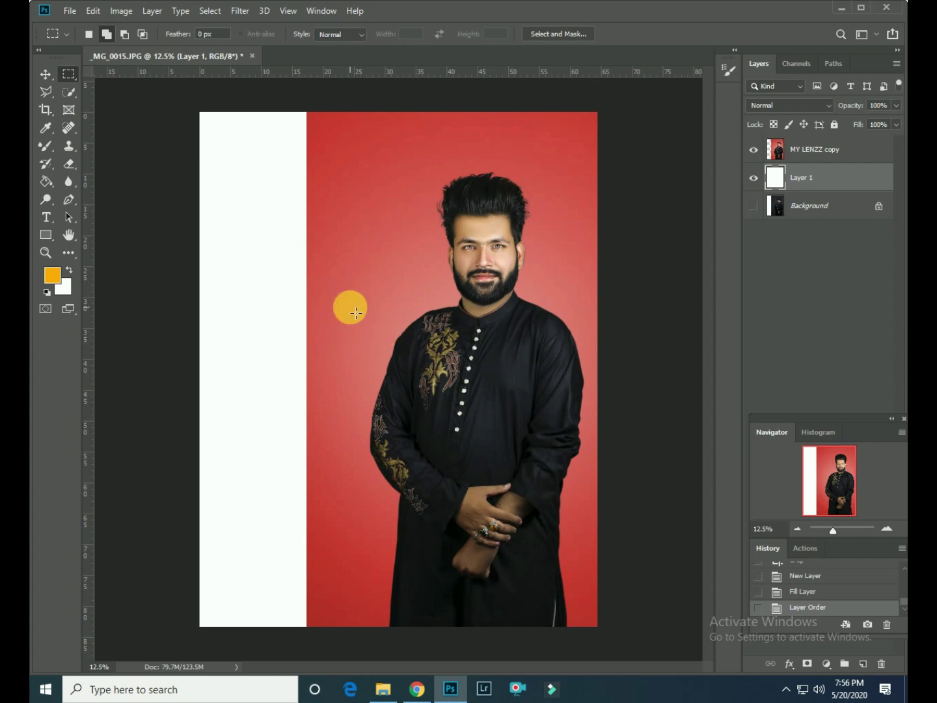
# Crop the top edge of the image slightly lower.
pyautogui.click(47, 108)
pyautogui.moveTo(410, 115); pyautogui.dragTo(411, 135)
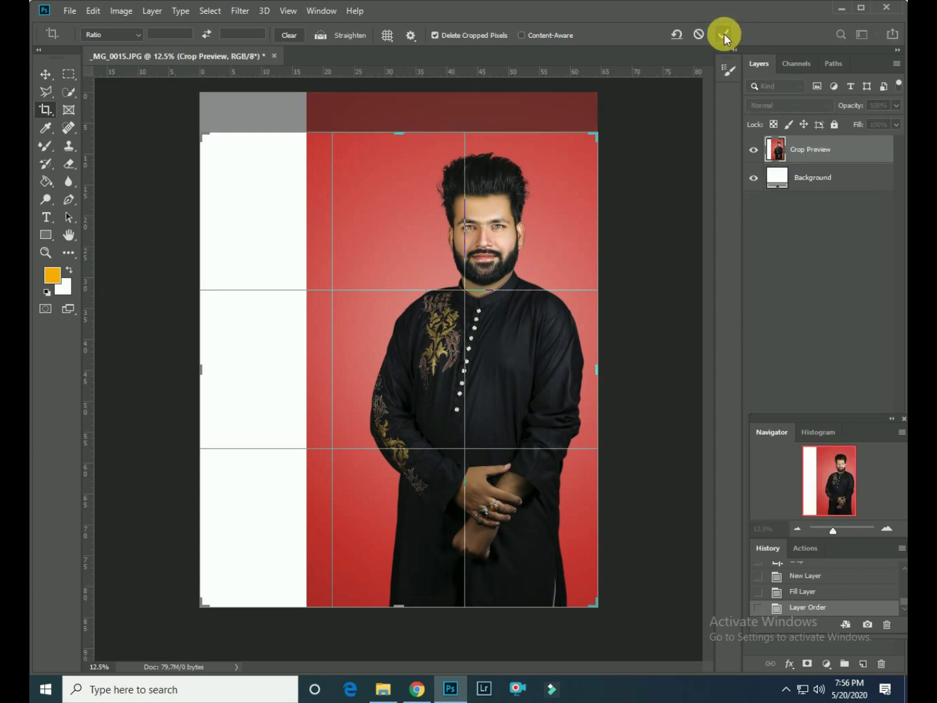
pyautogui.click(724, 32)
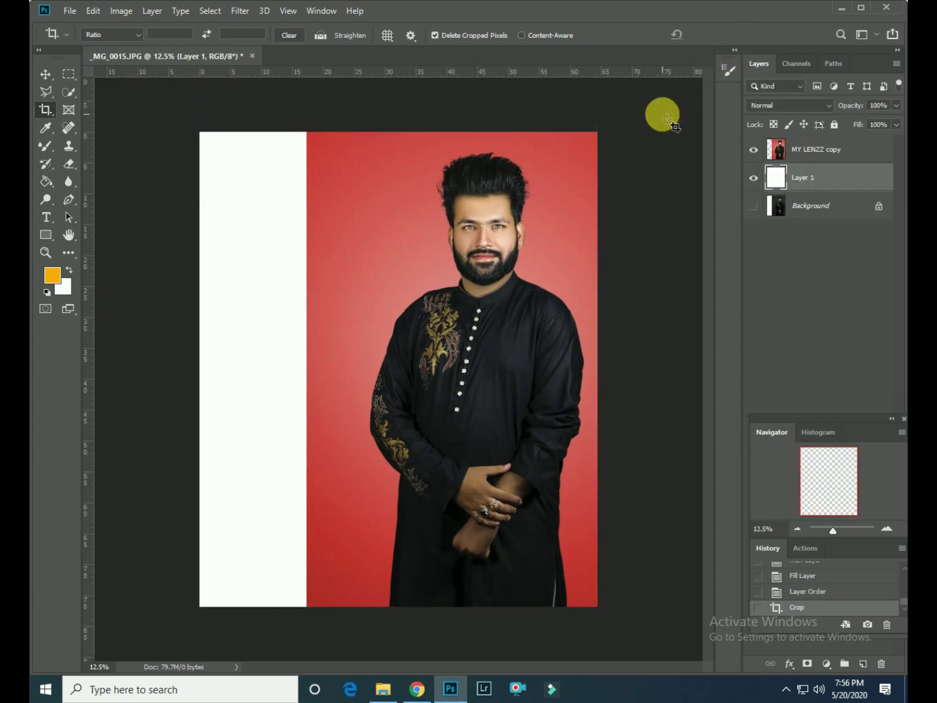
pyautogui.click(67, 74)
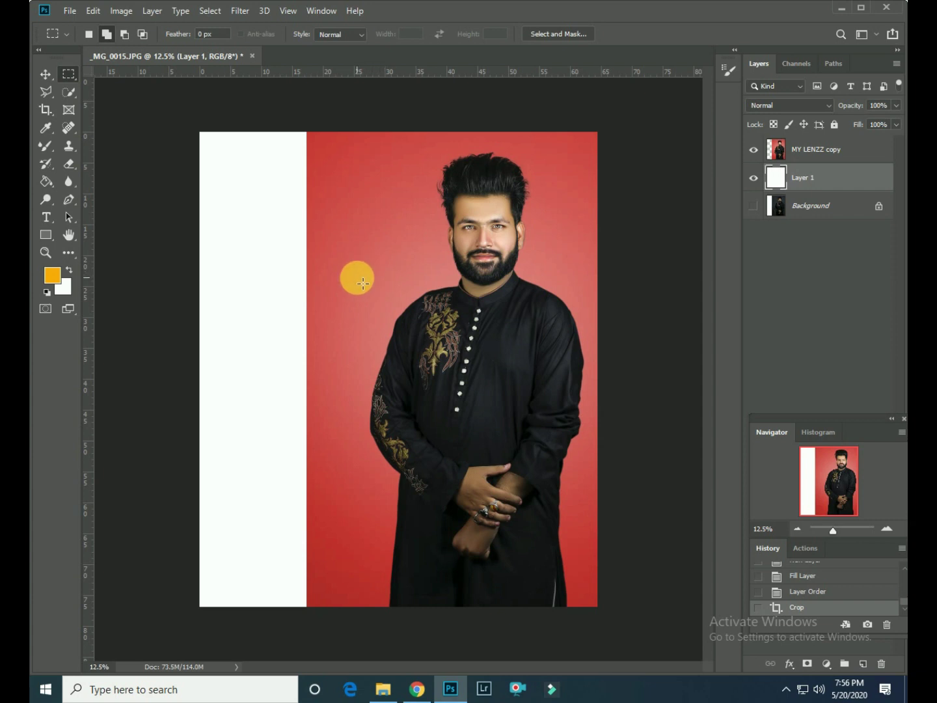
# Marquee the torso from collar to past the hands and copy it to Layer 2 with Ctrl+J.
pyautogui.moveTo(358, 279)
pyautogui.mouseDown()
pyautogui.moveTo(475, 347)
pyautogui.moveTo(495, 410)
pyautogui.moveTo(495, 477)
pyautogui.moveTo(508, 509)
pyautogui.moveTo(501, 491)
pyautogui.mouseUp()
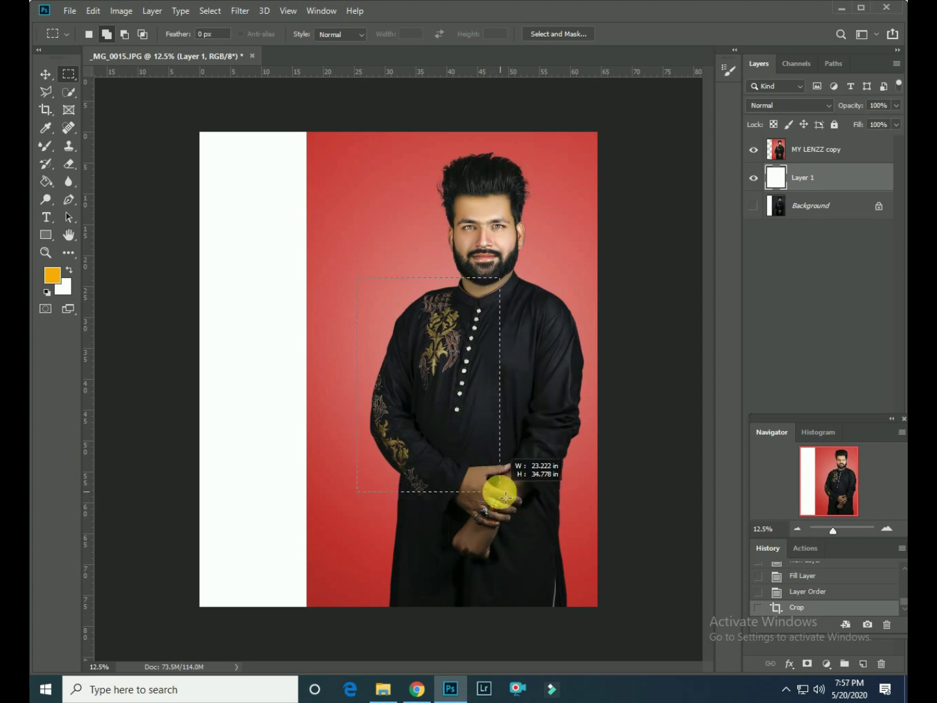
pyautogui.moveTo(446, 387); pyautogui.dragTo(470, 395)
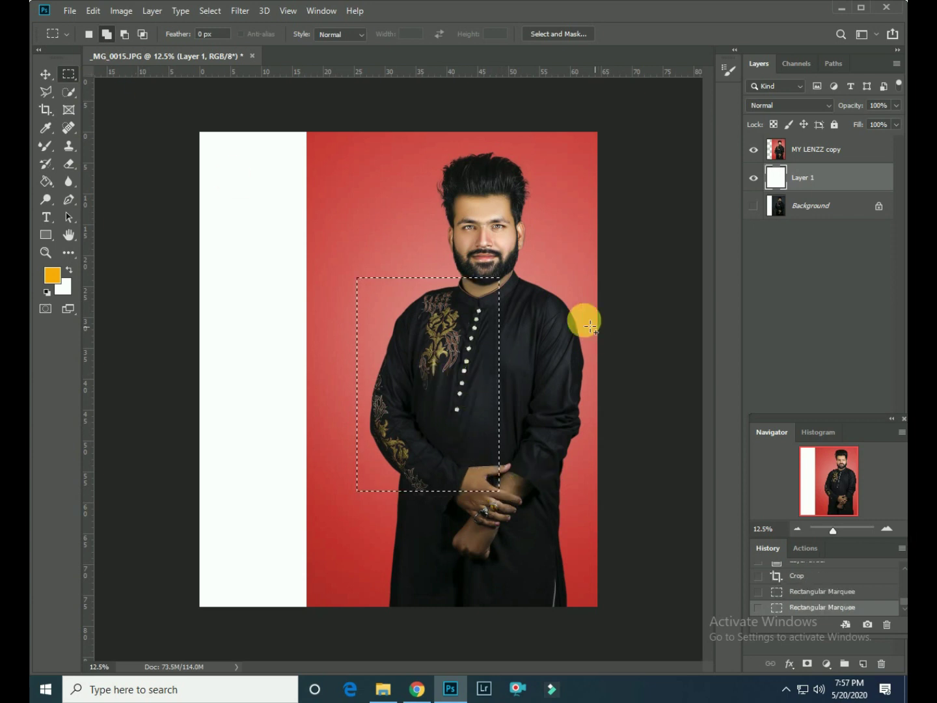
pyautogui.click(800, 149)
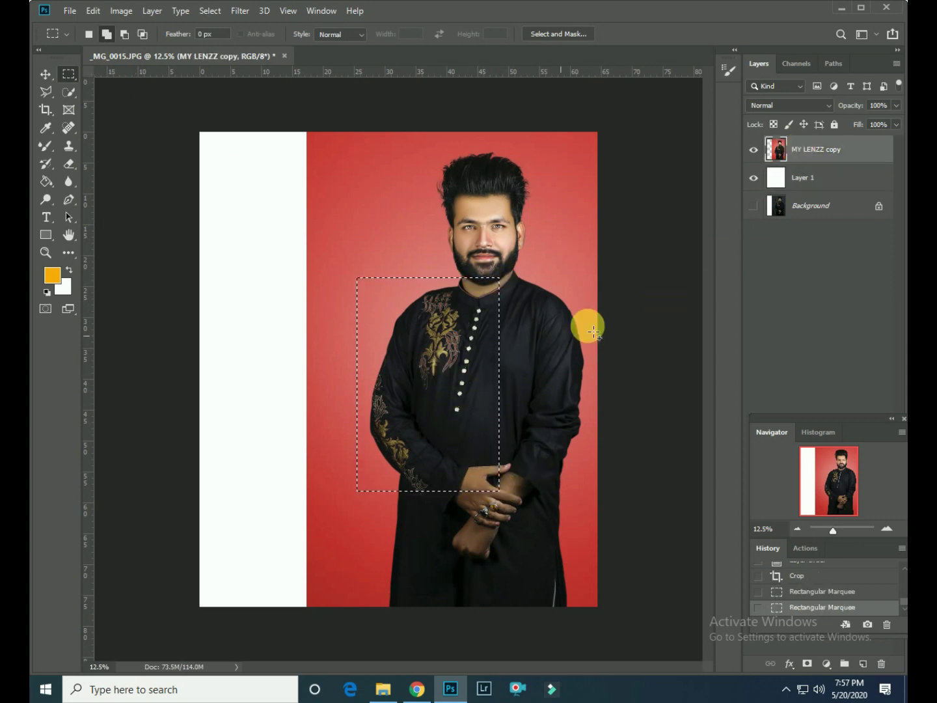
pyautogui.moveTo(430, 372); pyautogui.dragTo(430, 371)
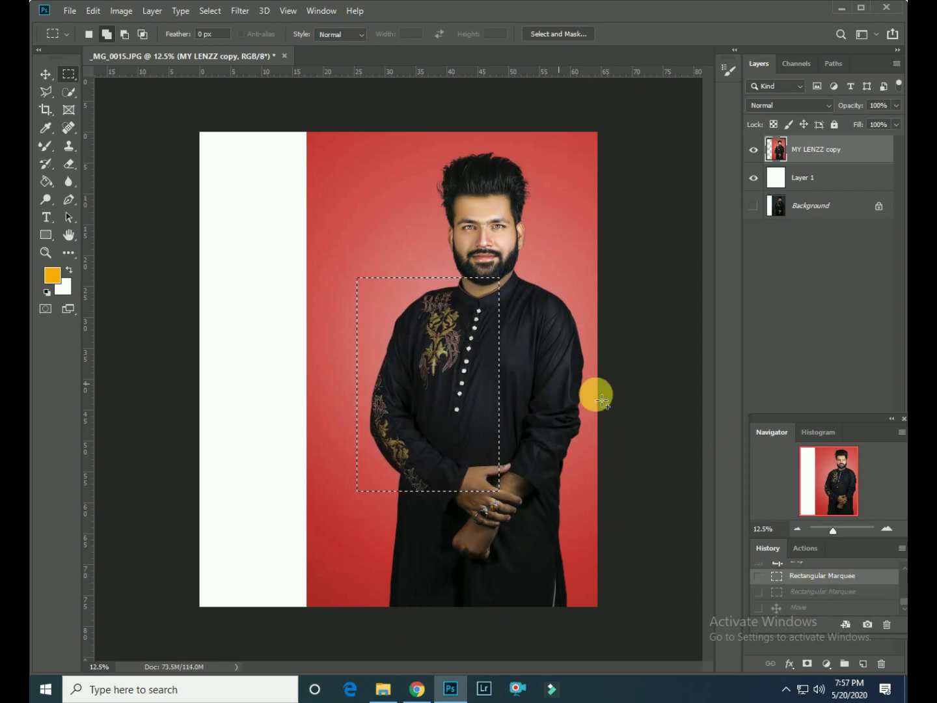
pyautogui.rightClick(418, 315)
pyautogui.click(423, 318)
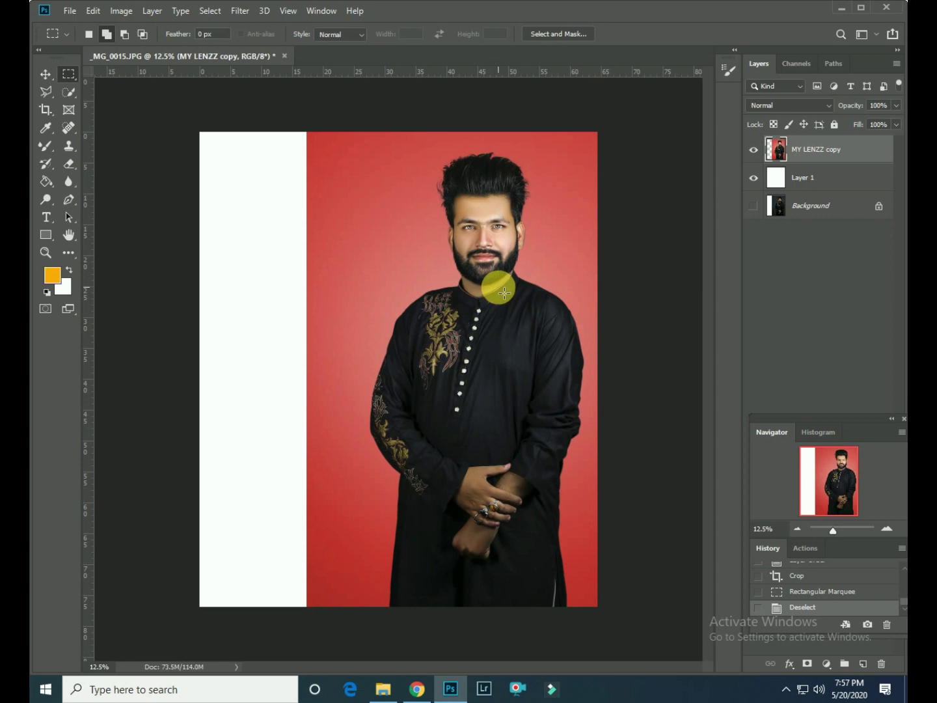
pyautogui.moveTo(499, 287)
pyautogui.mouseDown()
pyautogui.moveTo(373, 543)
pyautogui.moveTo(353, 546)
pyautogui.mouseUp()
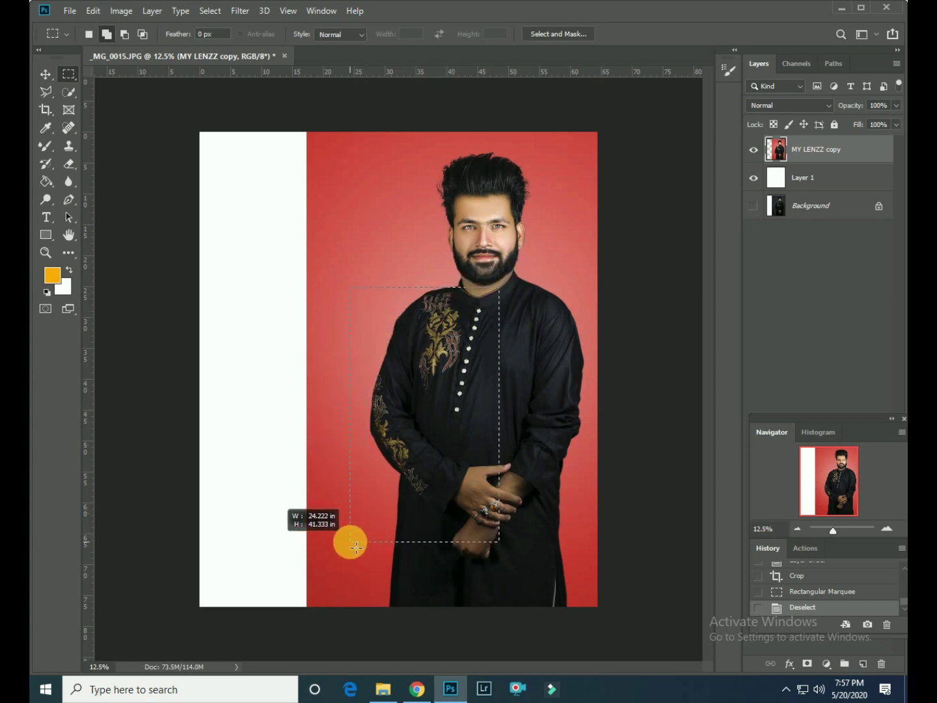
pyautogui.moveTo(352, 546); pyautogui.dragTo(352, 546)
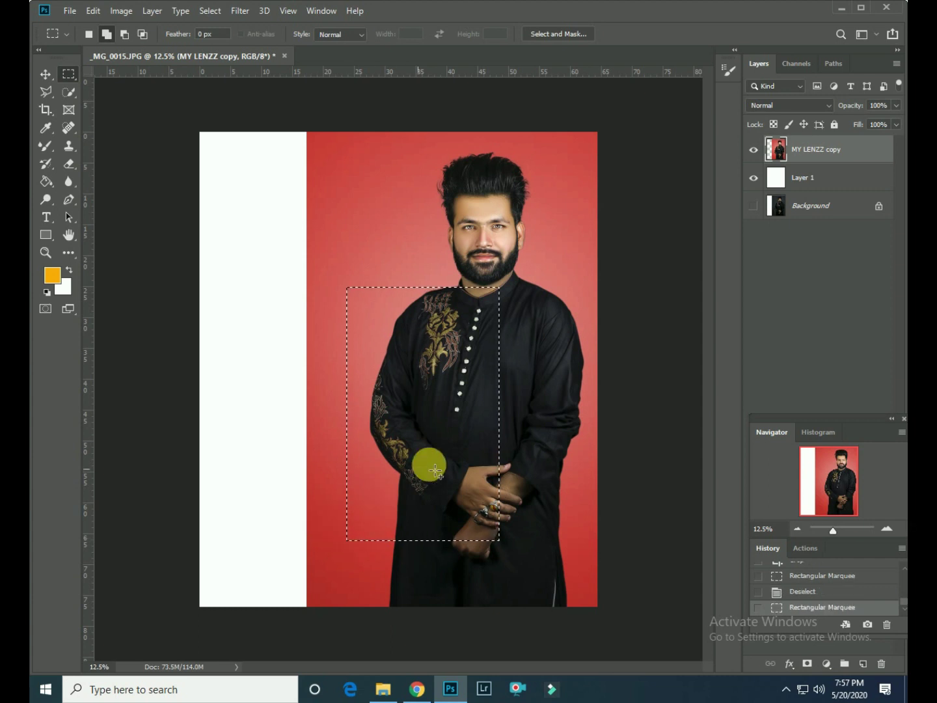
pyautogui.hotkey('ctrl', 'j')
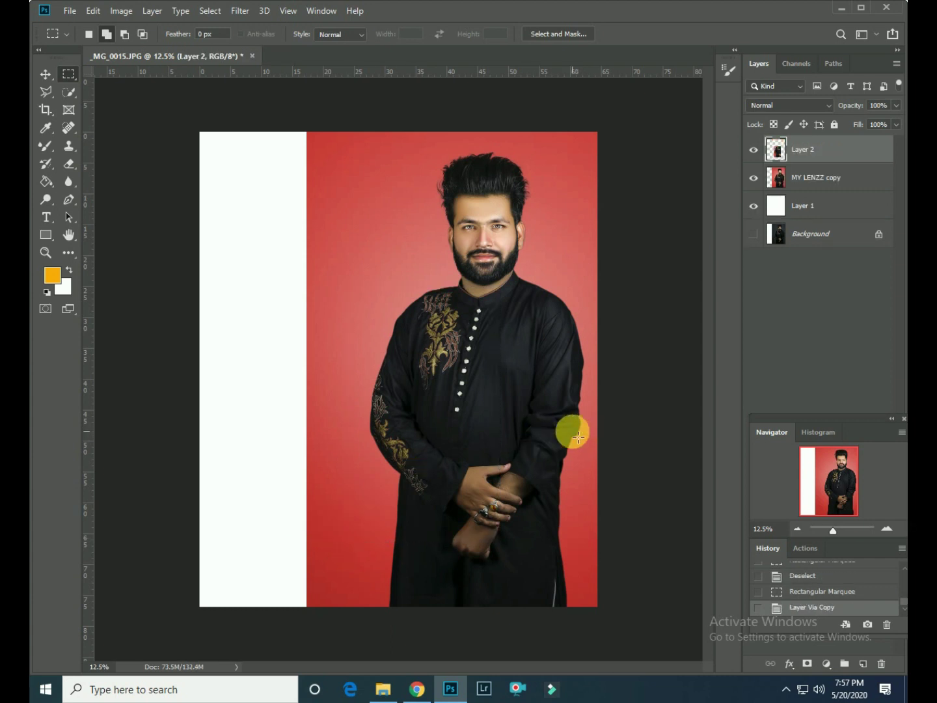
# Move the torso copy over the white left strip and flip it horizontally.
pyautogui.moveTo(445, 395)
pyautogui.mouseDown()
pyautogui.moveTo(308, 326)
pyautogui.moveTo(309, 283)
pyautogui.mouseUp()
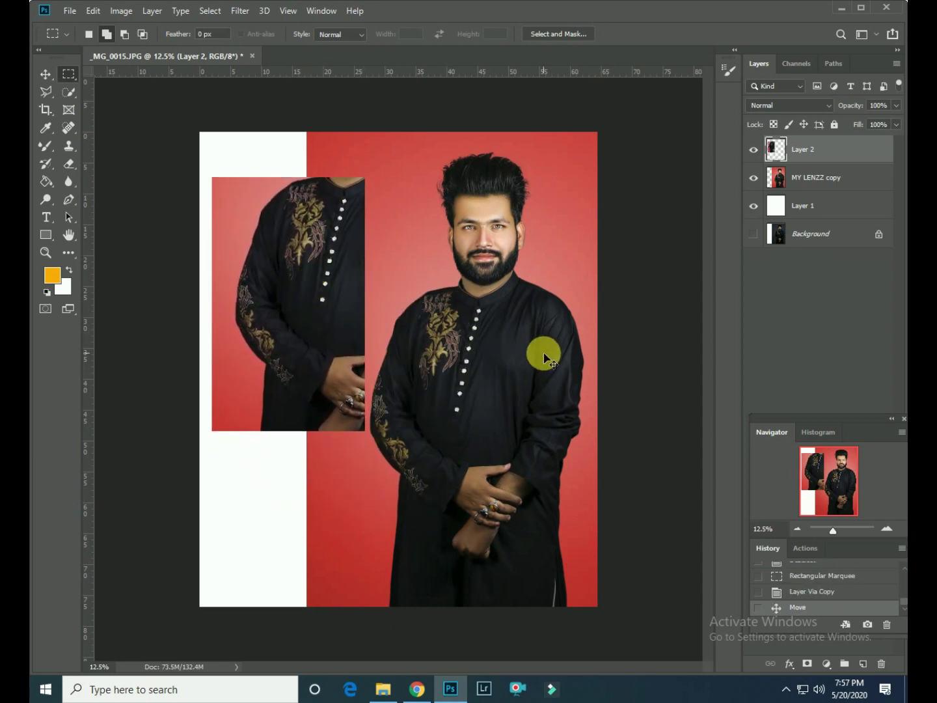
pyautogui.hotkey('ctrl', 't')
pyautogui.rightClick(283, 281)
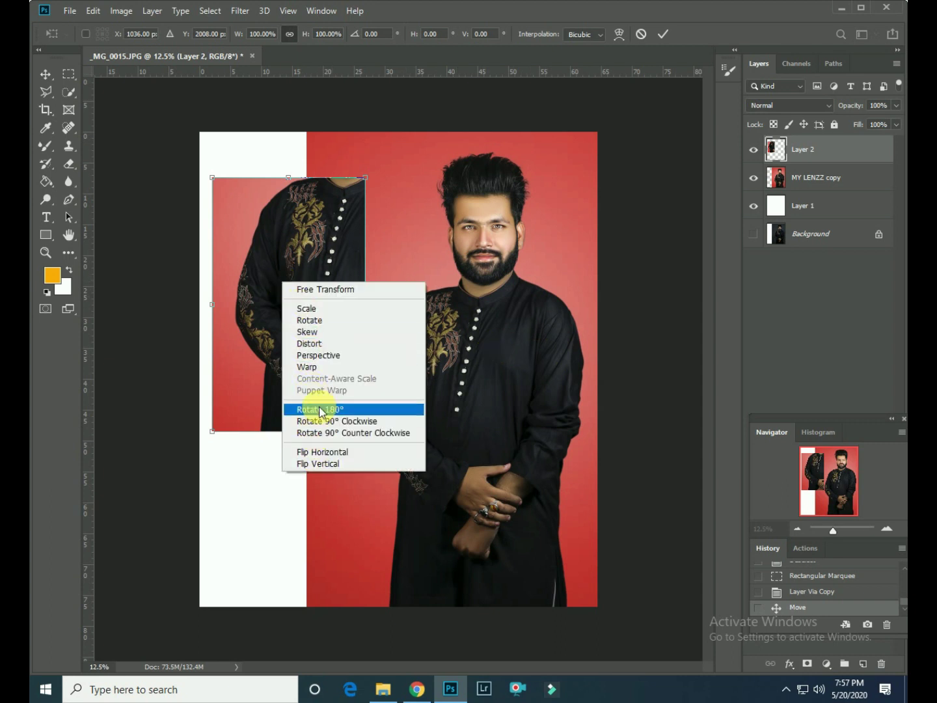
pyautogui.click(321, 451)
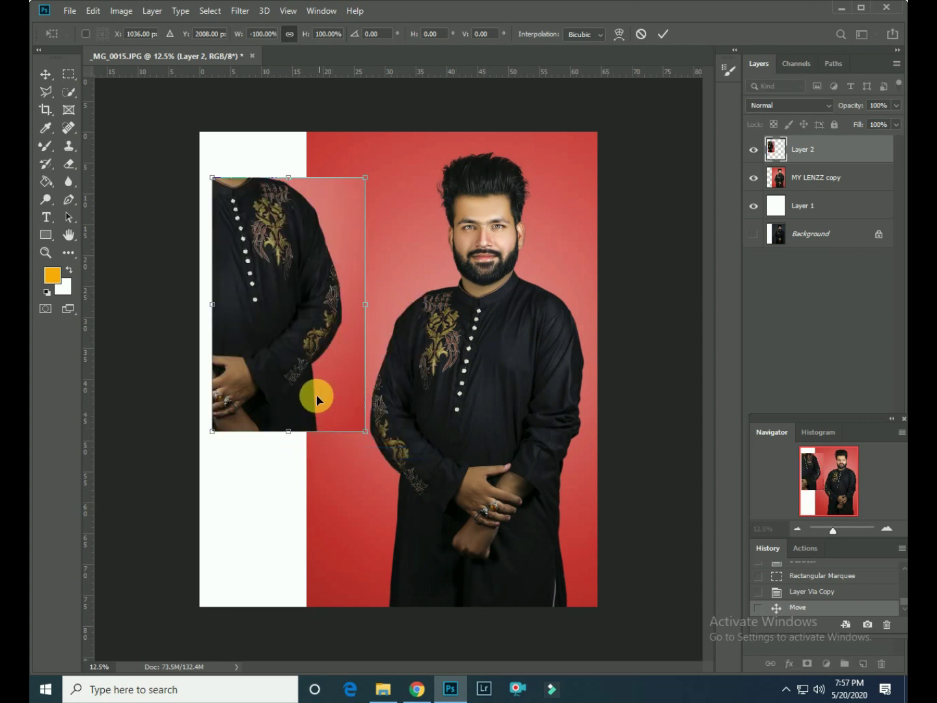
# Scale the mirrored panel down slightly, align it flush with the left edge, and commit.
pyautogui.moveTo(313, 381); pyautogui.dragTo(307, 380)
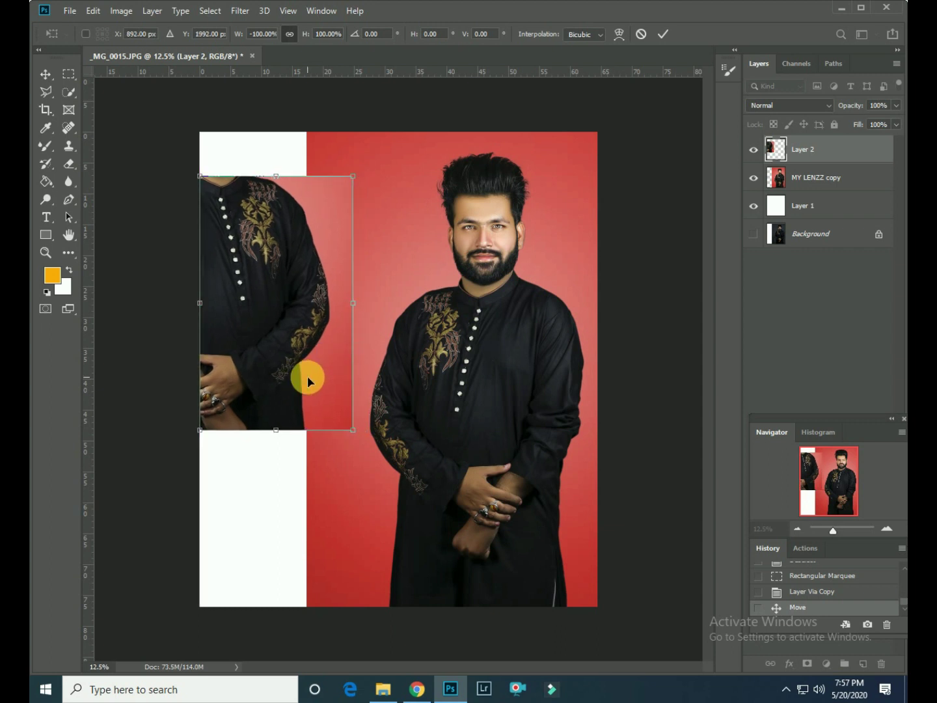
pyautogui.moveTo(352, 176)
pyautogui.mouseDown()
pyautogui.moveTo(324, 226)
pyautogui.moveTo(342, 193)
pyautogui.mouseUp()
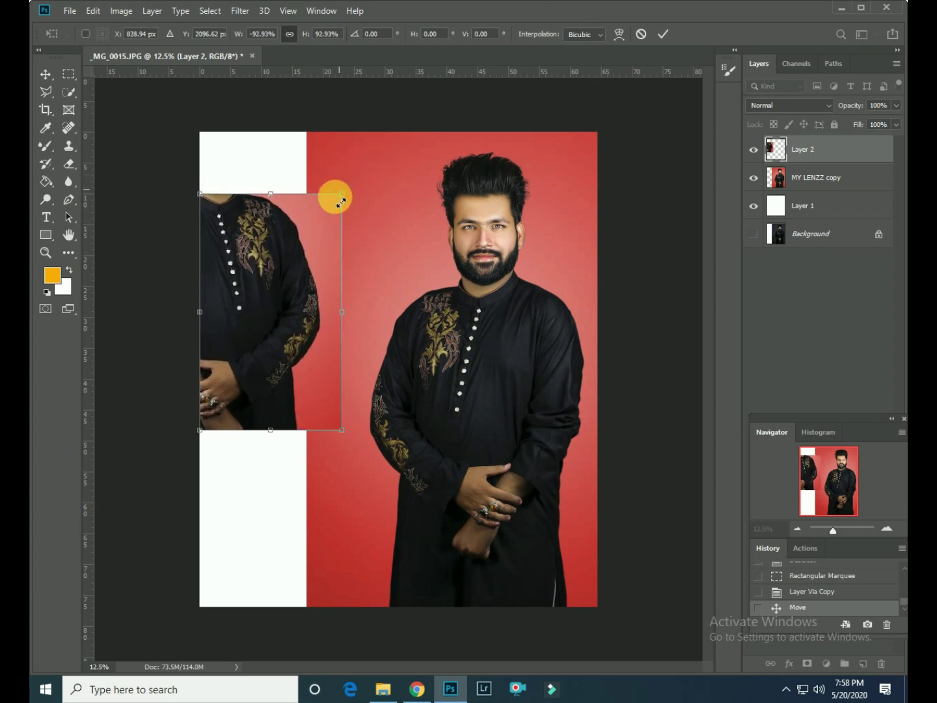
pyautogui.moveTo(295, 264); pyautogui.dragTo(295, 248)
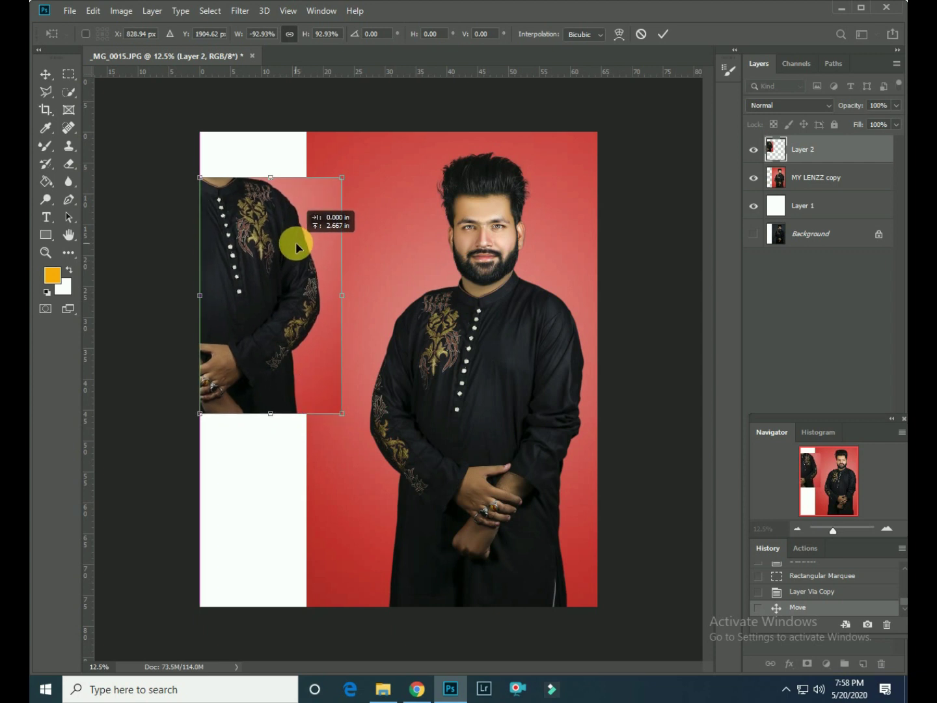
pyautogui.moveTo(296, 248); pyautogui.dragTo(298, 278)
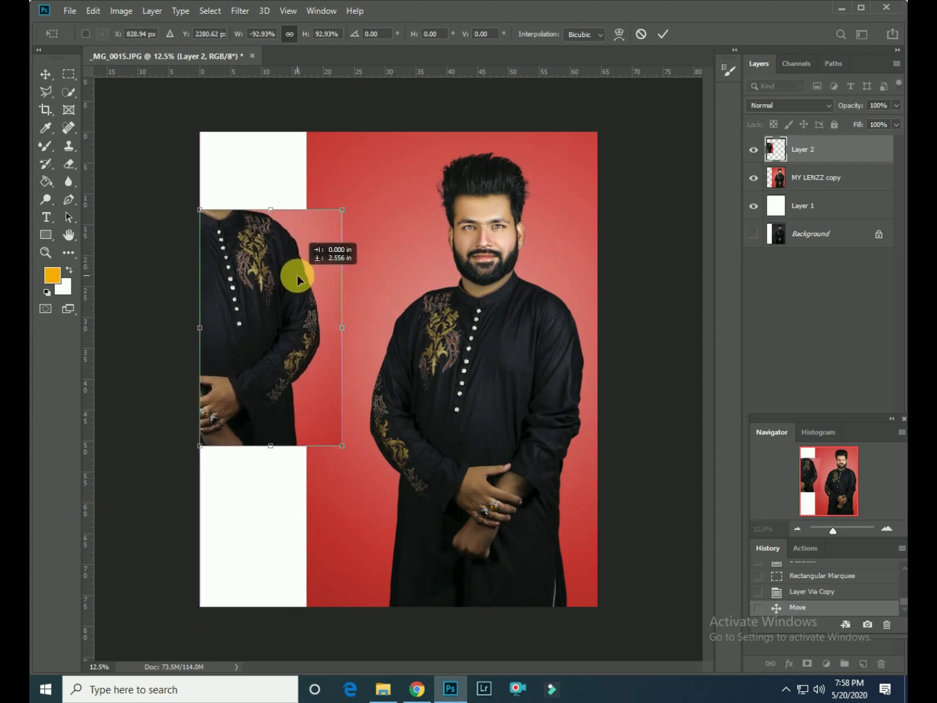
pyautogui.moveTo(296, 274)
pyautogui.mouseDown()
pyautogui.moveTo(293, 301)
pyautogui.moveTo(307, 205)
pyautogui.moveTo(294, 202)
pyautogui.moveTo(286, 259)
pyautogui.moveTo(295, 271)
pyautogui.mouseUp()
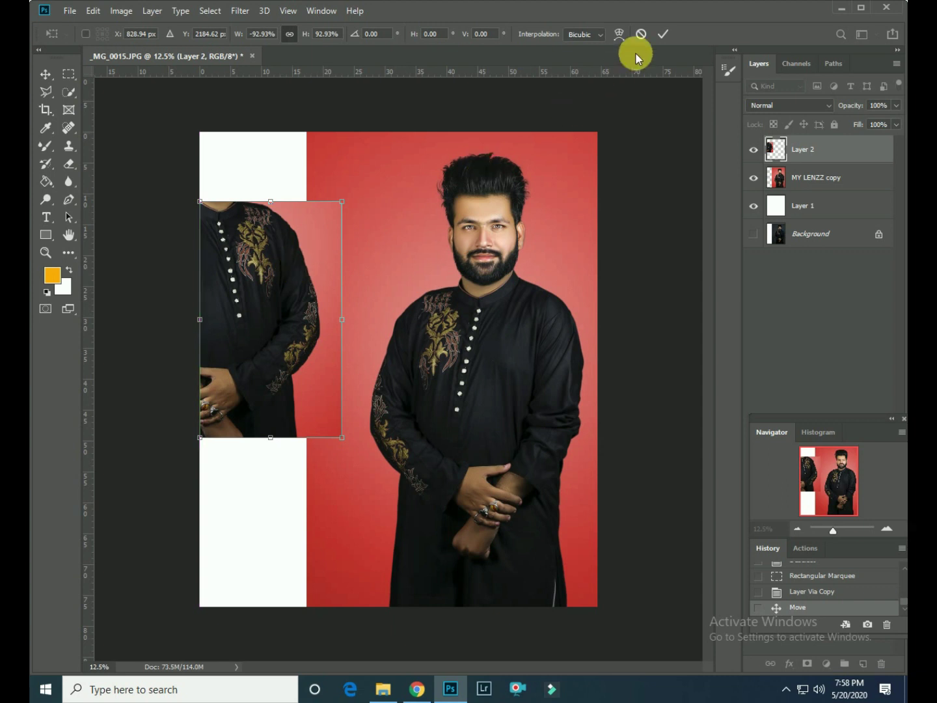
pyautogui.click(663, 34)
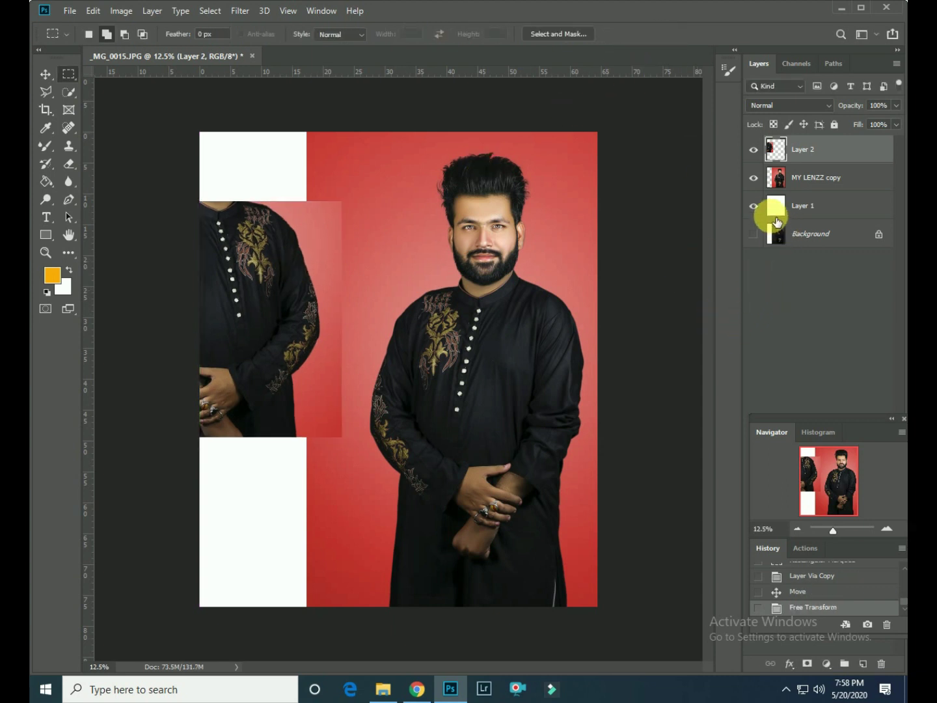
# Stroke Layer 2's outline with a 50 px white inside border, then deselect.
pyautogui.keyDown('ctrl'); pyautogui.click(783, 152); pyautogui.keyUp('ctrl')
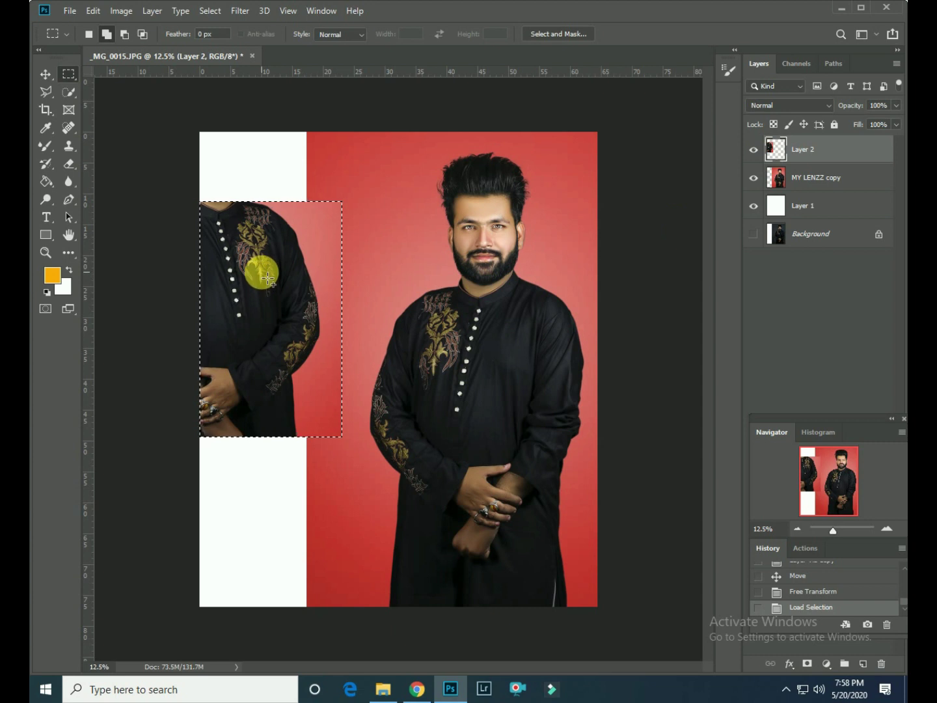
pyautogui.rightClick(262, 274)
pyautogui.click(290, 448)
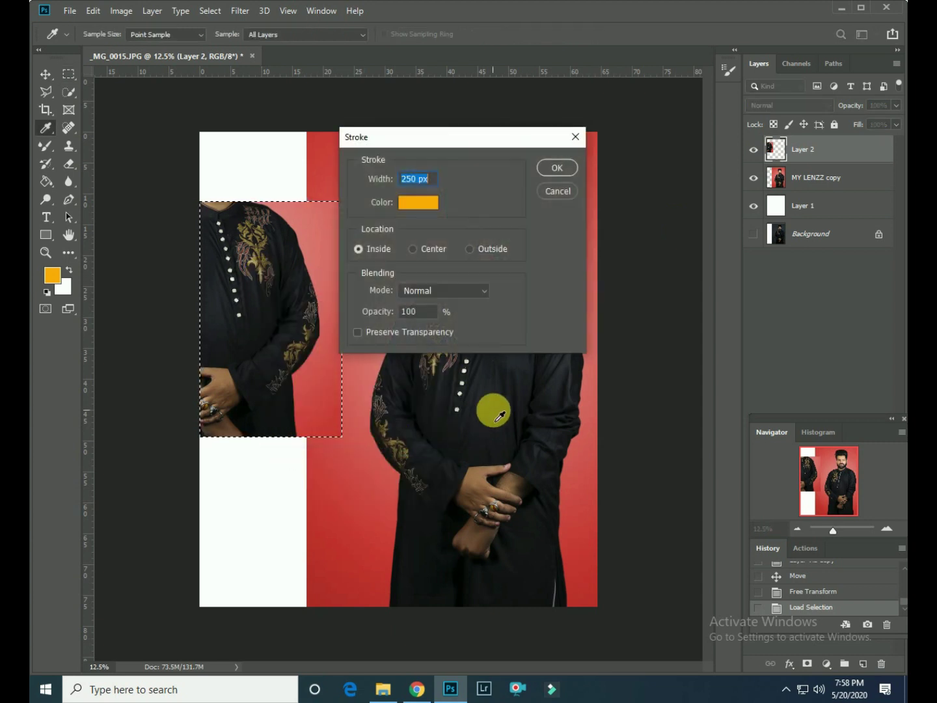
pyautogui.click(410, 208)
pyautogui.moveTo(584, 254); pyautogui.dragTo(533, 152)
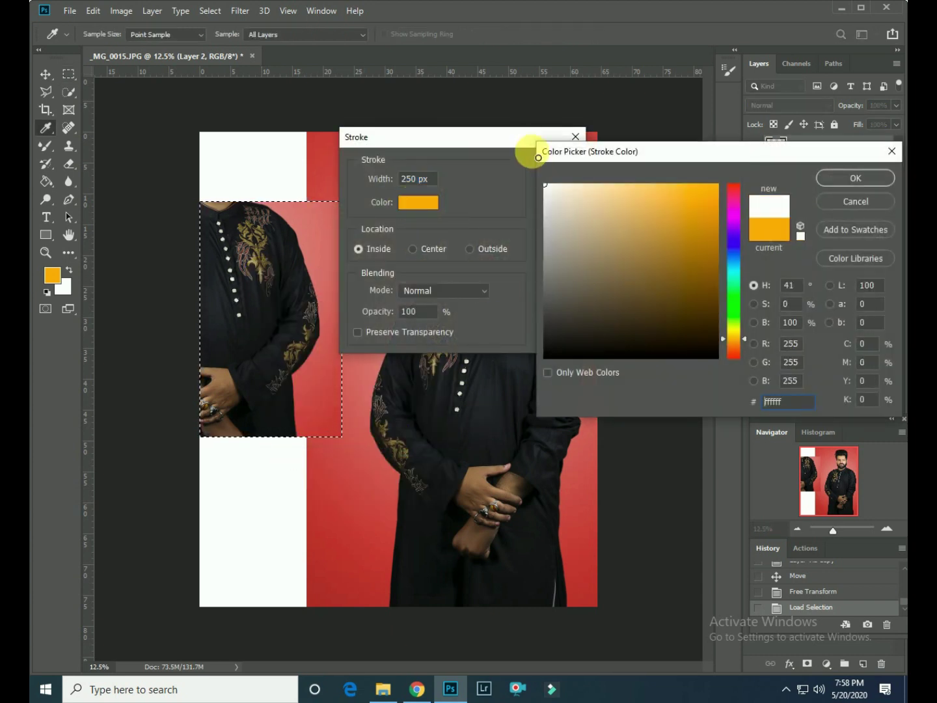
pyautogui.press('Return')
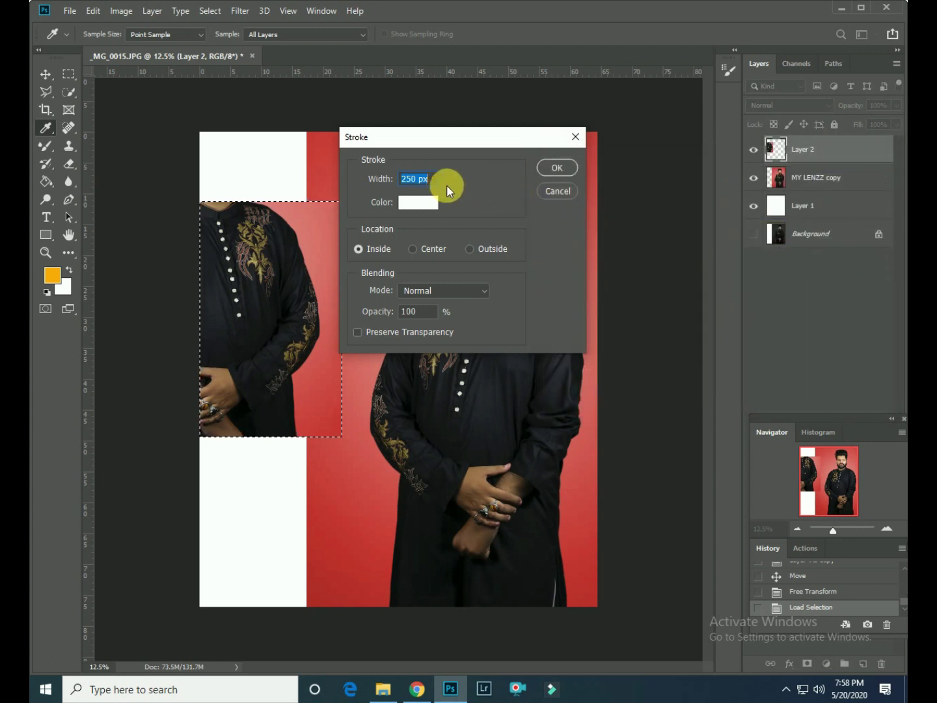
pyautogui.write('5')
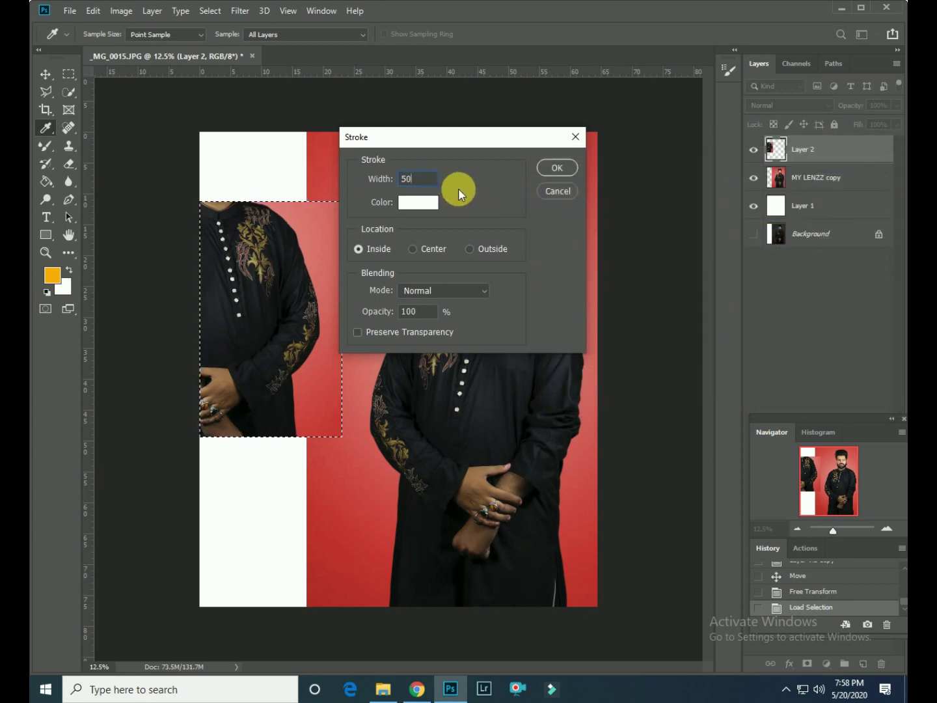
pyautogui.write('0')
pyautogui.click(559, 168)
pyautogui.press('m')
pyautogui.rightClick(282, 279)
pyautogui.click(305, 284)
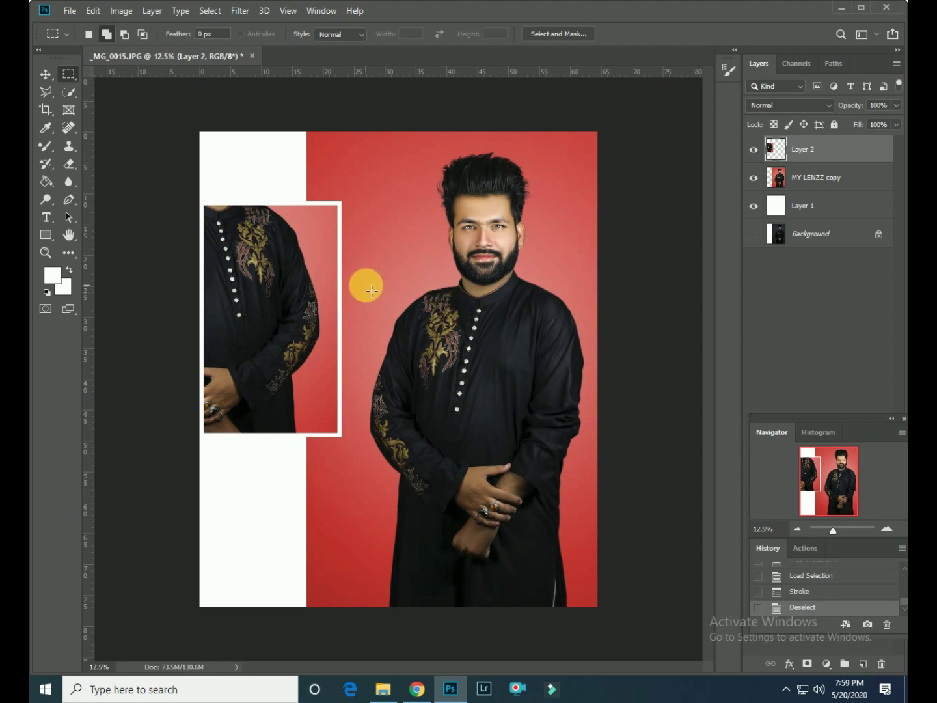
# Select the main figure's torso down to the hands and stroke it with a 30 px white border.
pyautogui.moveTo(513, 287); pyautogui.dragTo(382, 515)
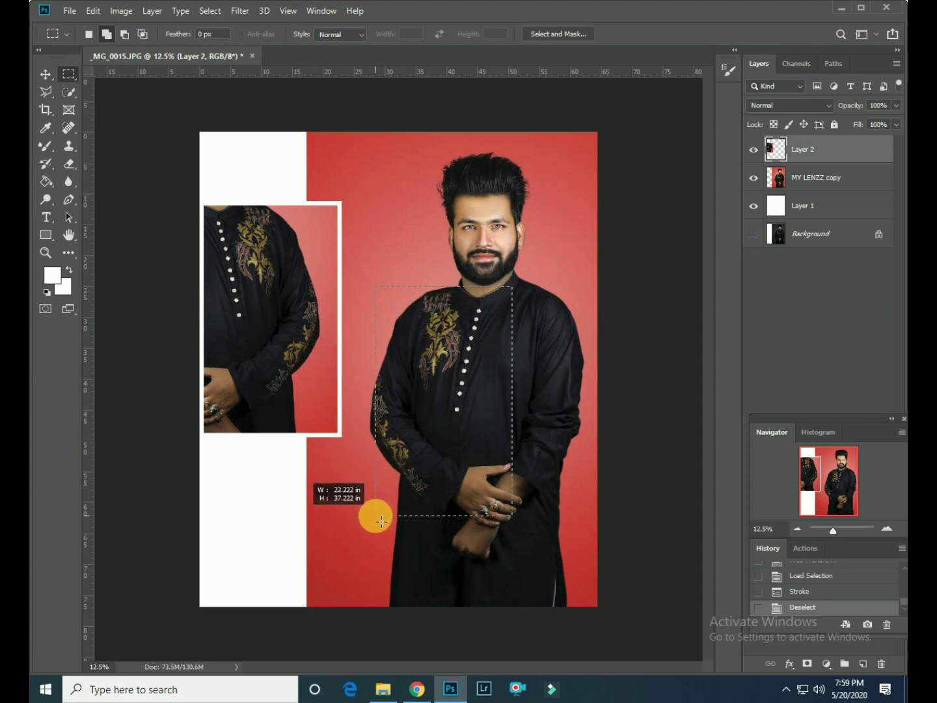
pyautogui.moveTo(382, 515); pyautogui.dragTo(365, 529)
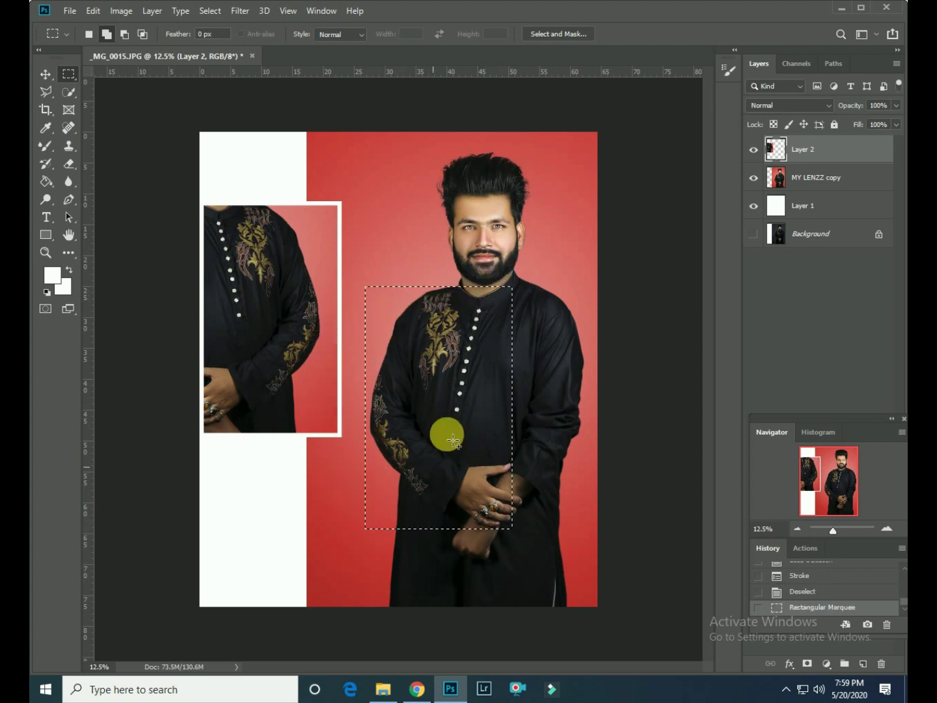
pyautogui.rightClick(450, 368)
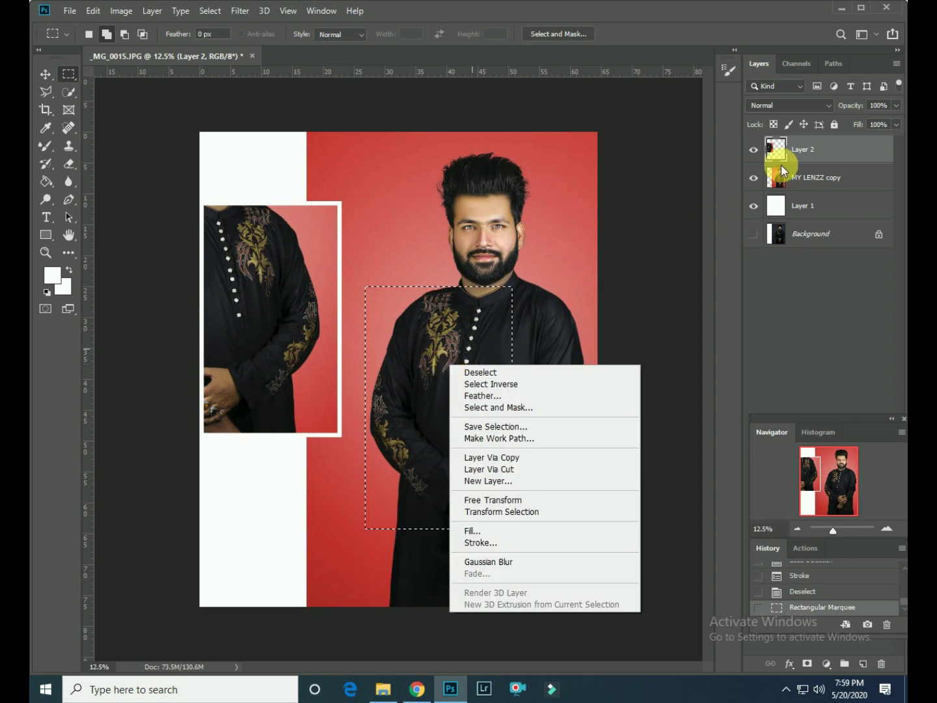
pyautogui.click(781, 166)
pyautogui.click(807, 178)
pyautogui.rightClick(430, 393)
pyautogui.click(464, 571)
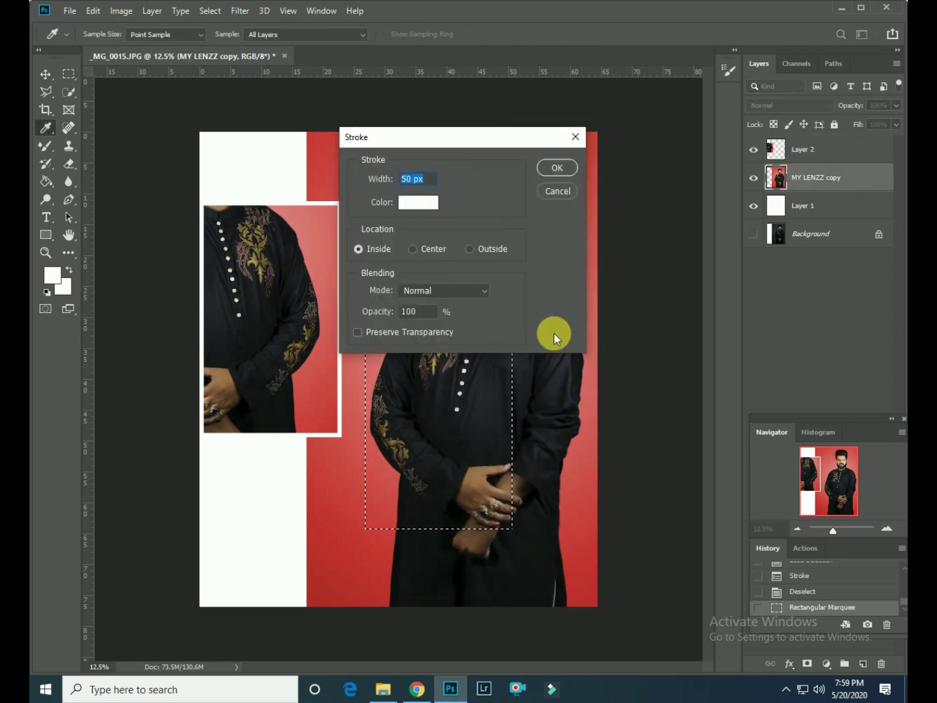
pyautogui.write('30')
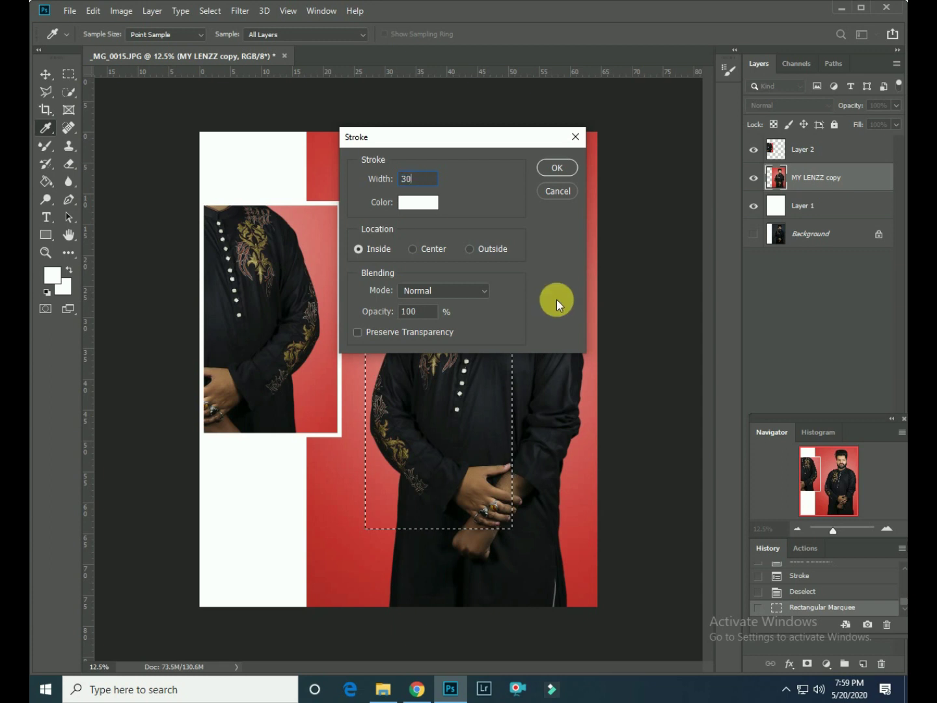
pyautogui.click(563, 168)
pyautogui.rightClick(435, 354)
pyautogui.click(449, 366)
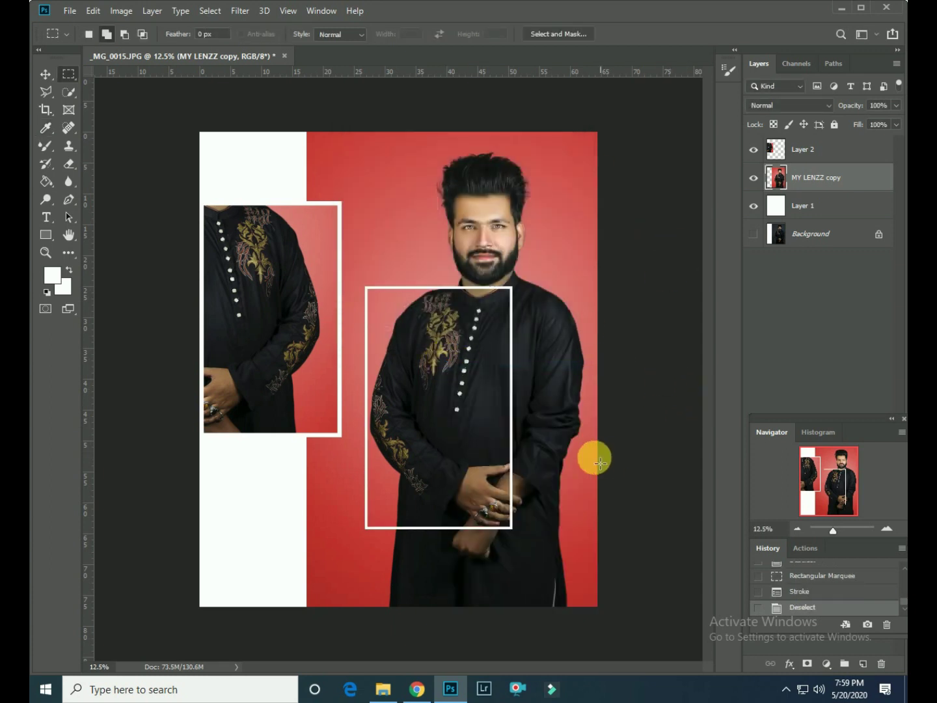
# Undo that frame, restroke the torso at 20 px white, deselect, and toggle Layer 2 to compare.
pyautogui.click(806, 149)
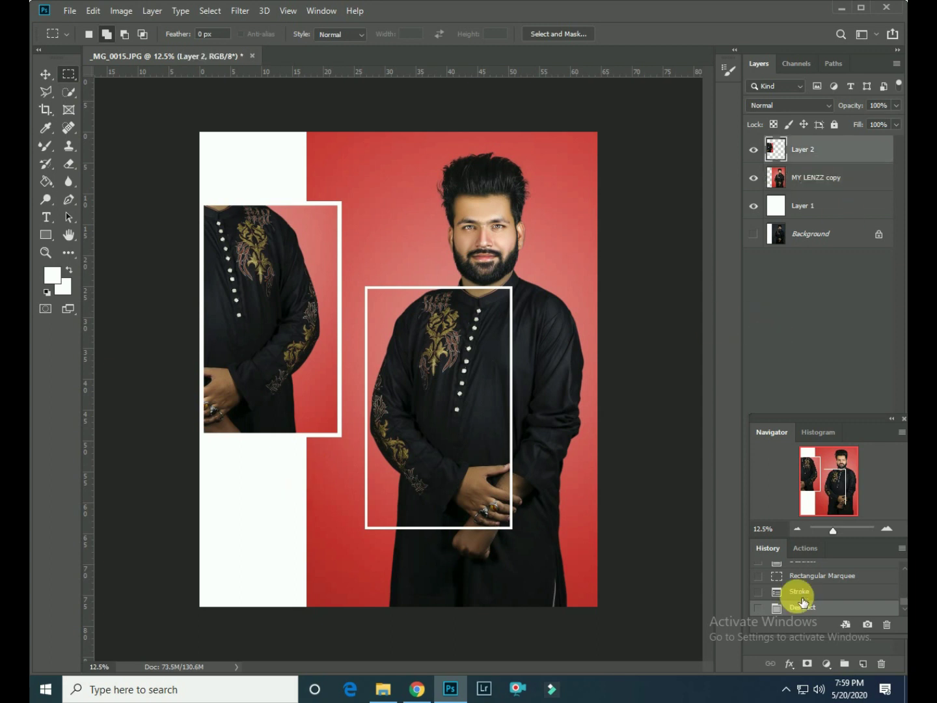
pyautogui.click(800, 592)
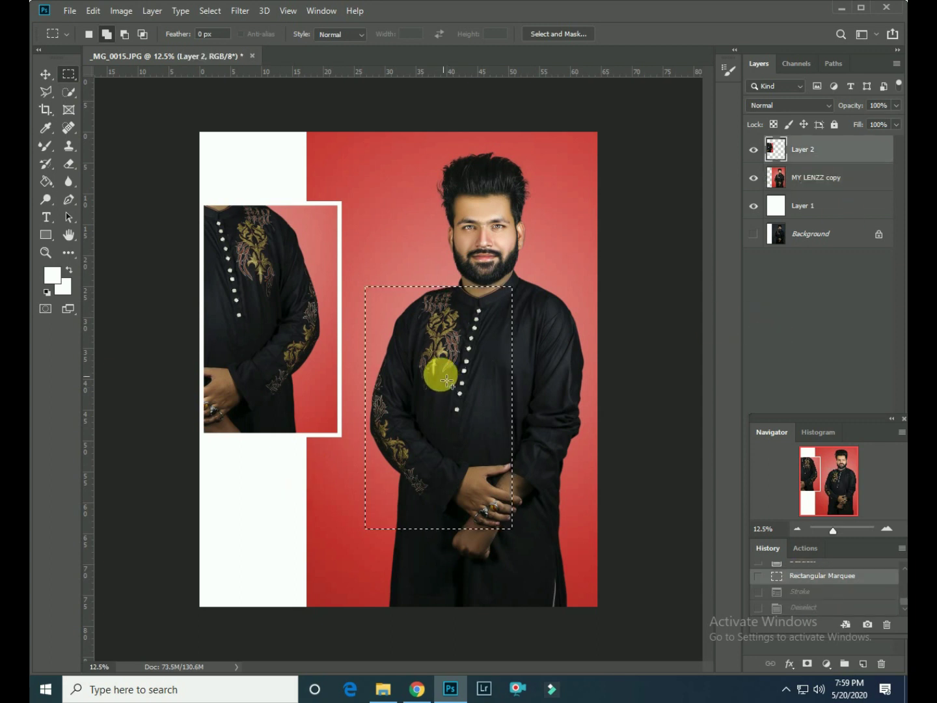
pyautogui.rightClick(437, 370)
pyautogui.click(462, 545)
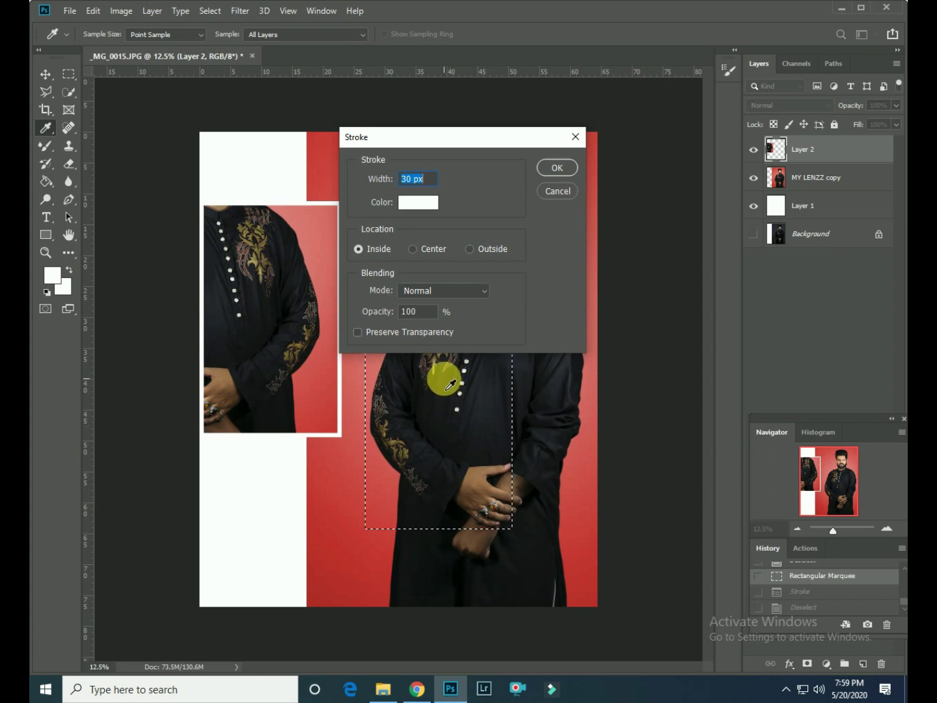
pyautogui.write('20')
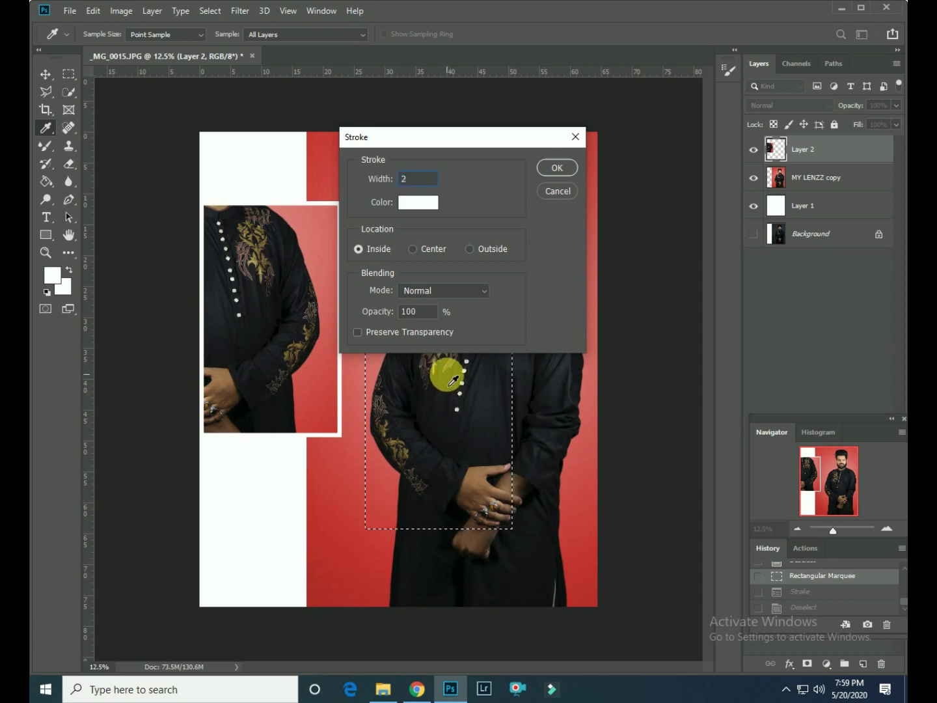
pyautogui.click(558, 168)
pyautogui.rightClick(432, 351)
pyautogui.click(449, 359)
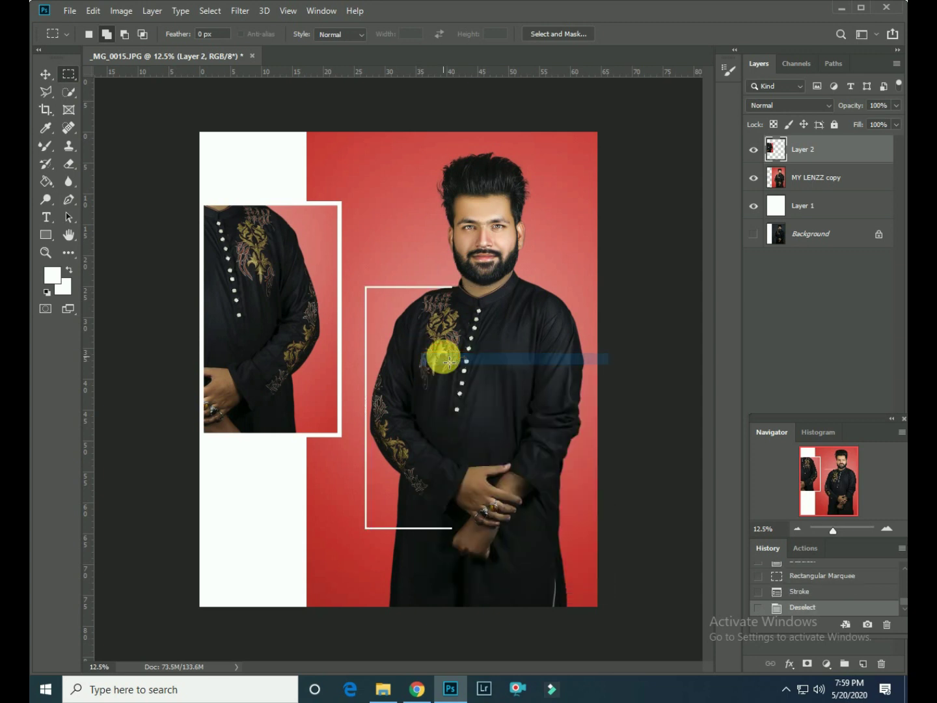
pyautogui.click(754, 151)
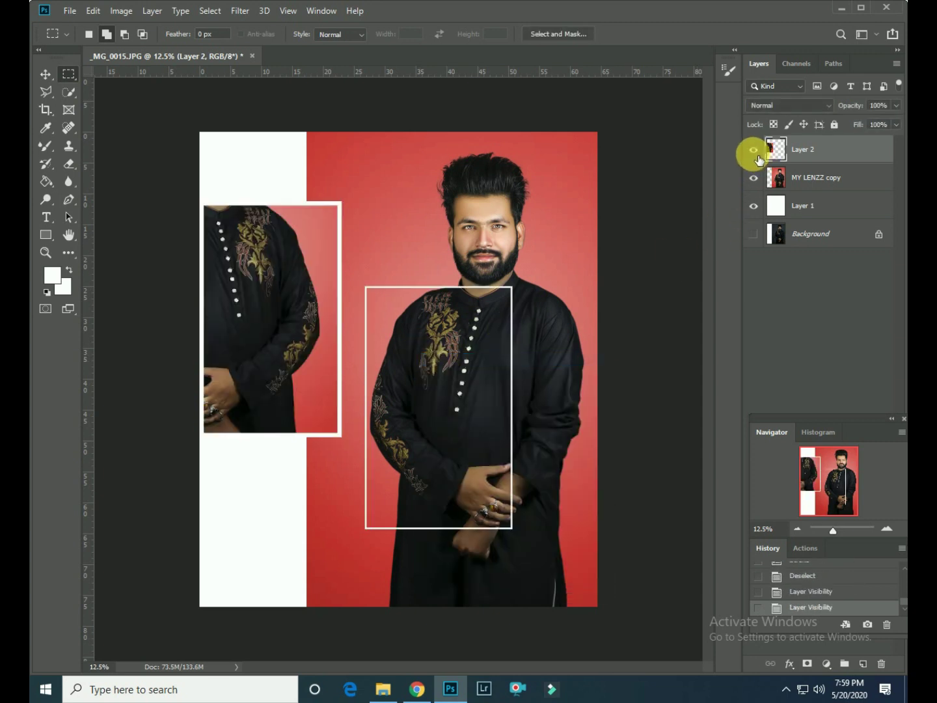
pyautogui.rightClick(821, 151)
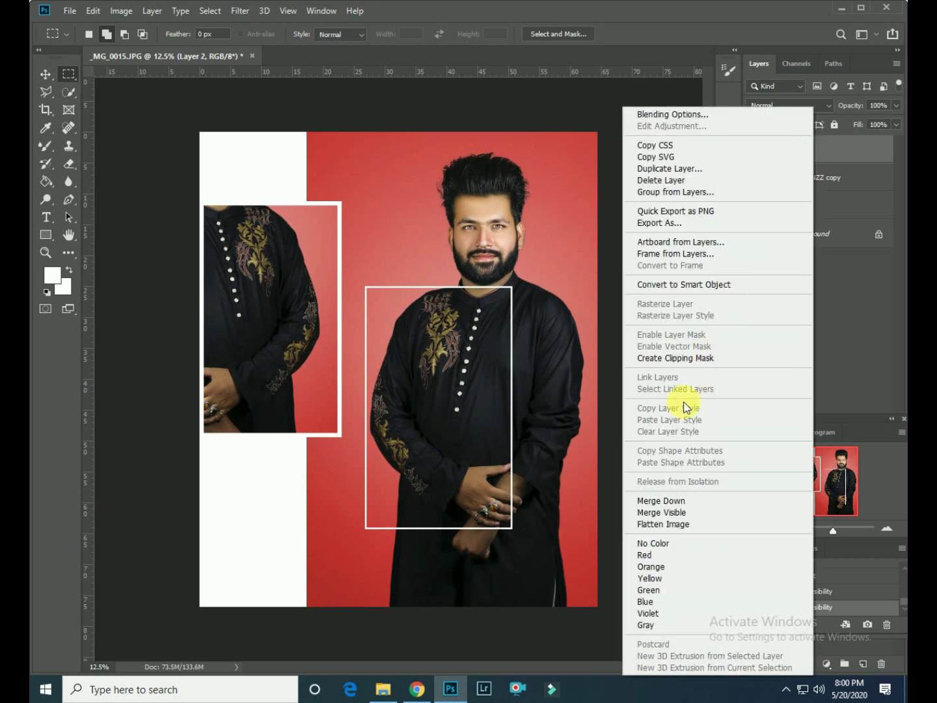
# Merge the visible layers and drag the bonanza-logo file from the desktop onto the poster.
pyautogui.click(663, 514)
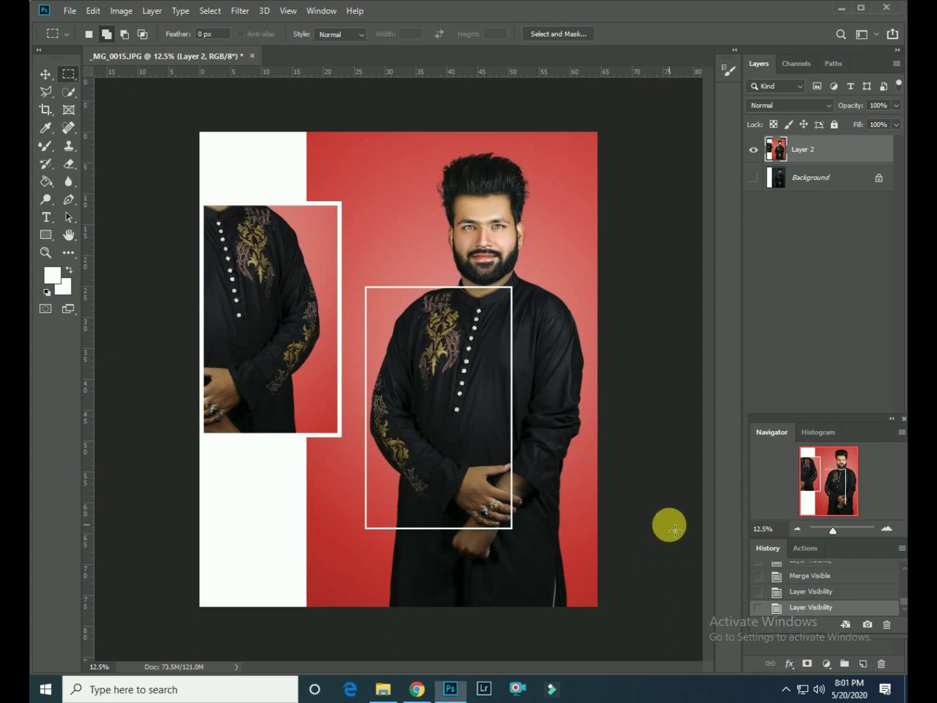
pyautogui.click(839, 9)
pyautogui.rightClick(437, 339)
pyautogui.click(456, 370)
pyautogui.moveTo(167, 242); pyautogui.dragTo(332, 462)
pyautogui.moveTo(442, 640); pyautogui.dragTo(259, 502)
# Scale the BONANZA logo to about half size and place it low in the white strip.
pyautogui.moveTo(500, 324)
pyautogui.mouseDown()
pyautogui.moveTo(423, 380)
pyautogui.moveTo(313, 502)
pyautogui.mouseUp()
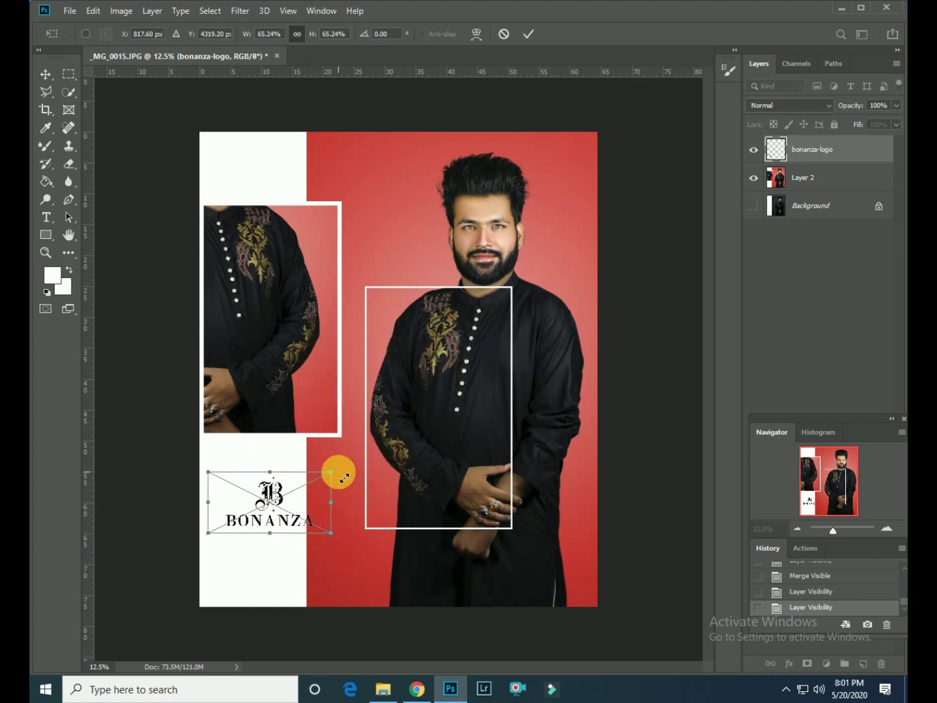
pyautogui.moveTo(344, 477); pyautogui.dragTo(318, 496)
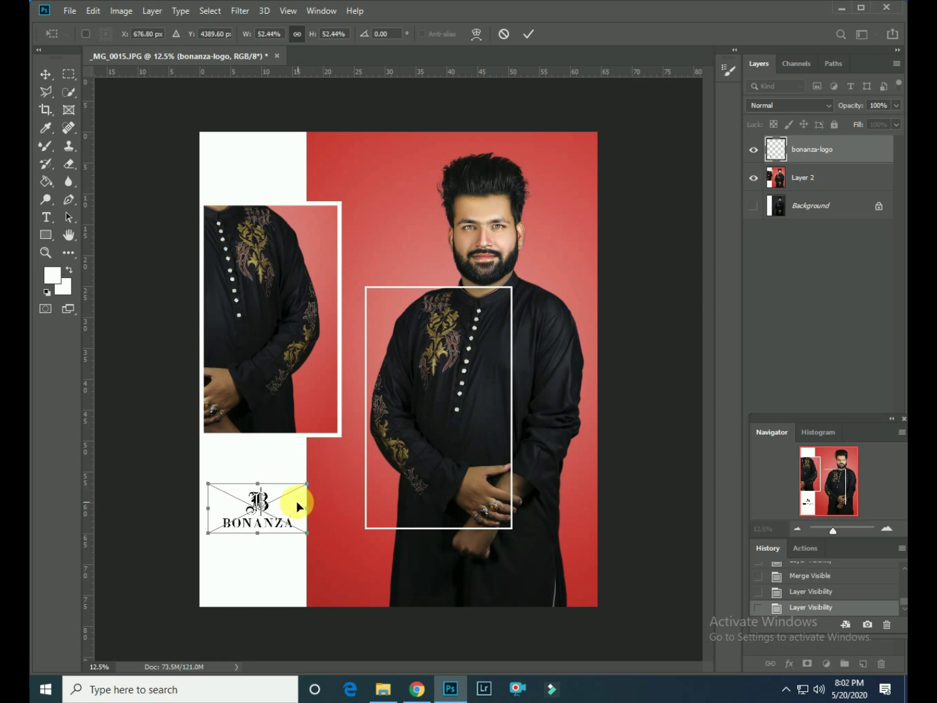
pyautogui.moveTo(296, 501); pyautogui.dragTo(296, 516)
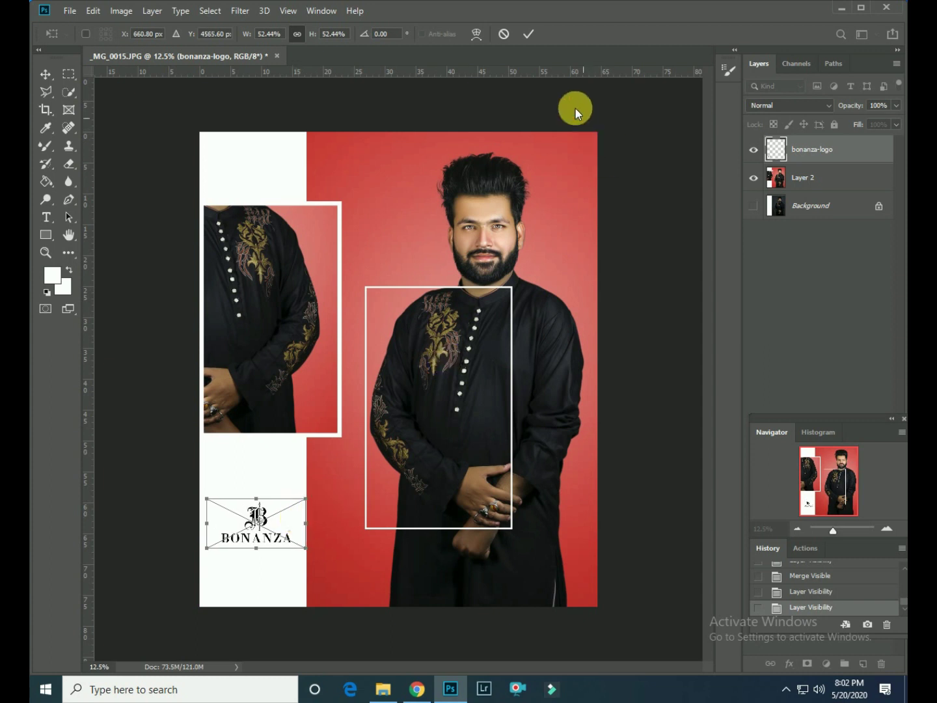
pyautogui.click(530, 36)
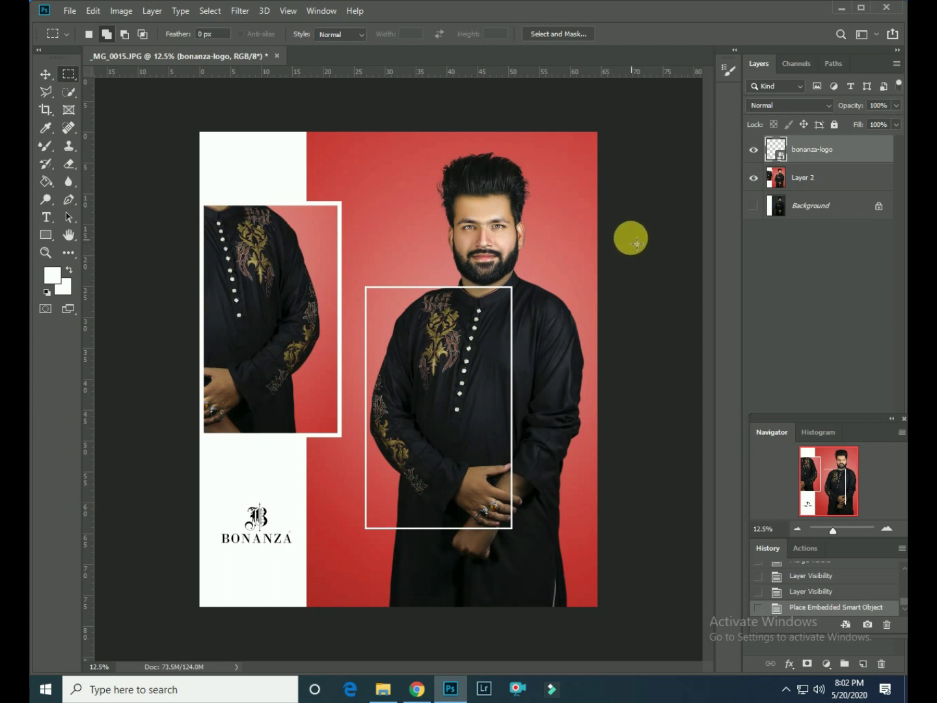
pyautogui.rightClick(816, 153)
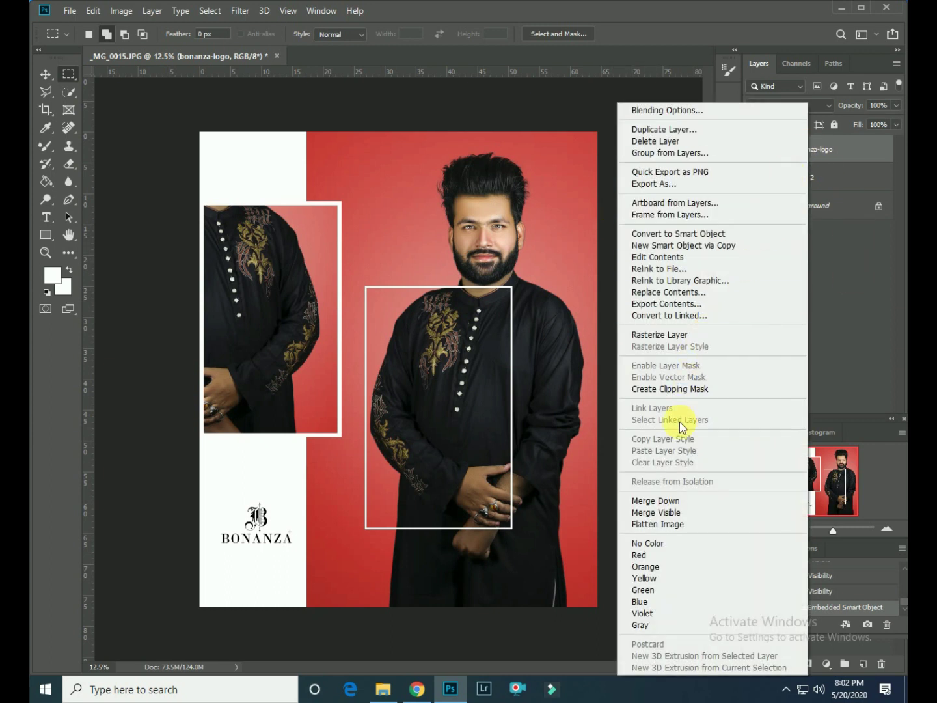
# Merge the logo in and apply a Camera Raw grade raising highlights and vibrance, lifting darks.
pyautogui.click(667, 513)
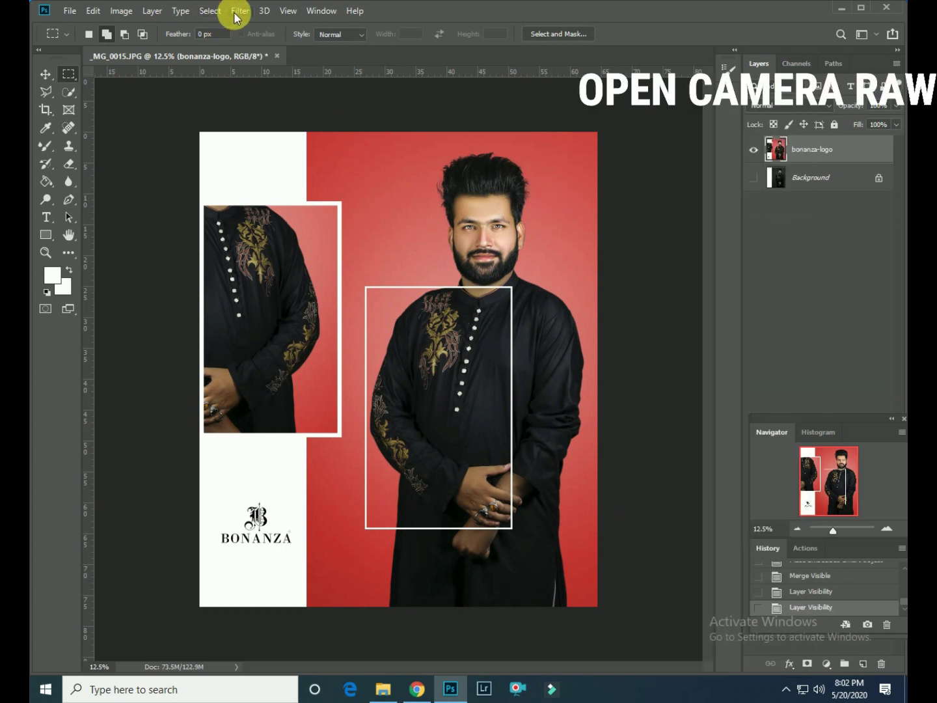
pyautogui.click(239, 12)
pyautogui.click(275, 93)
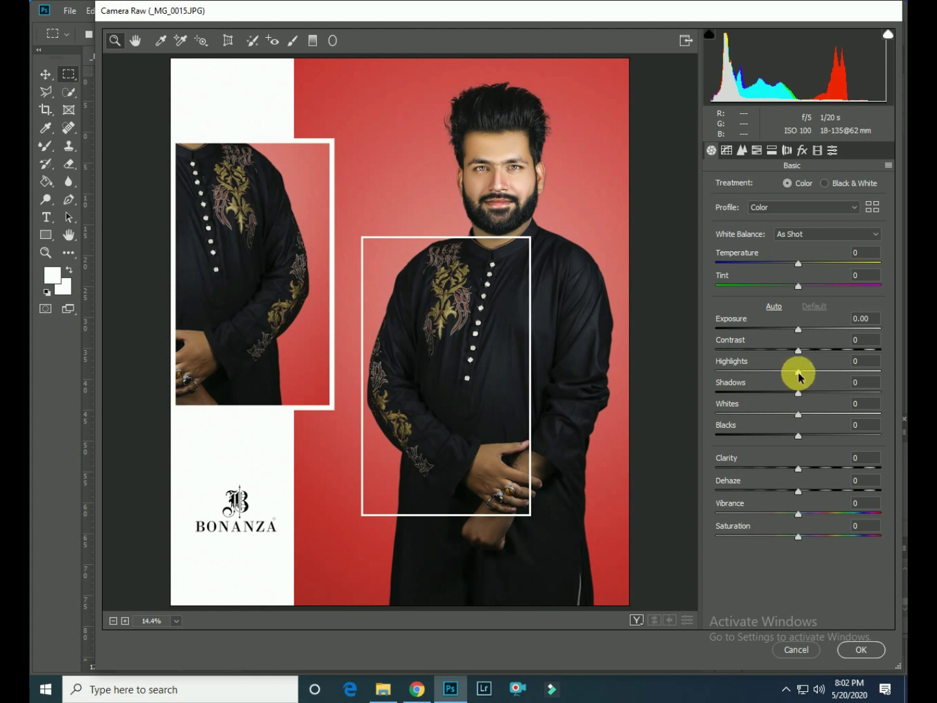
pyautogui.moveTo(799, 373); pyautogui.dragTo(814, 372)
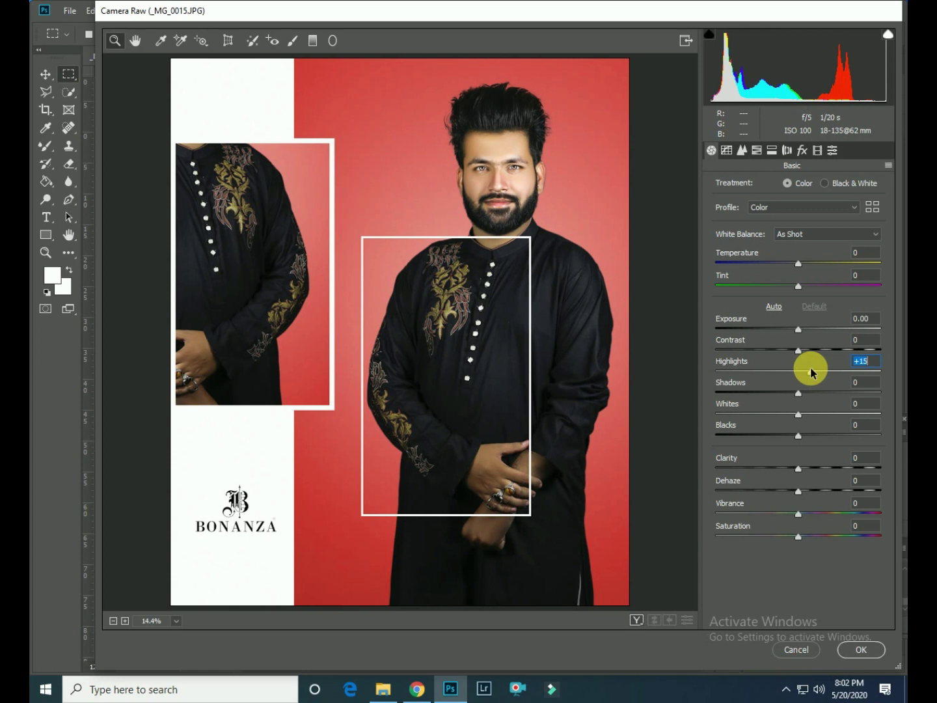
pyautogui.moveTo(799, 514); pyautogui.dragTo(816, 515)
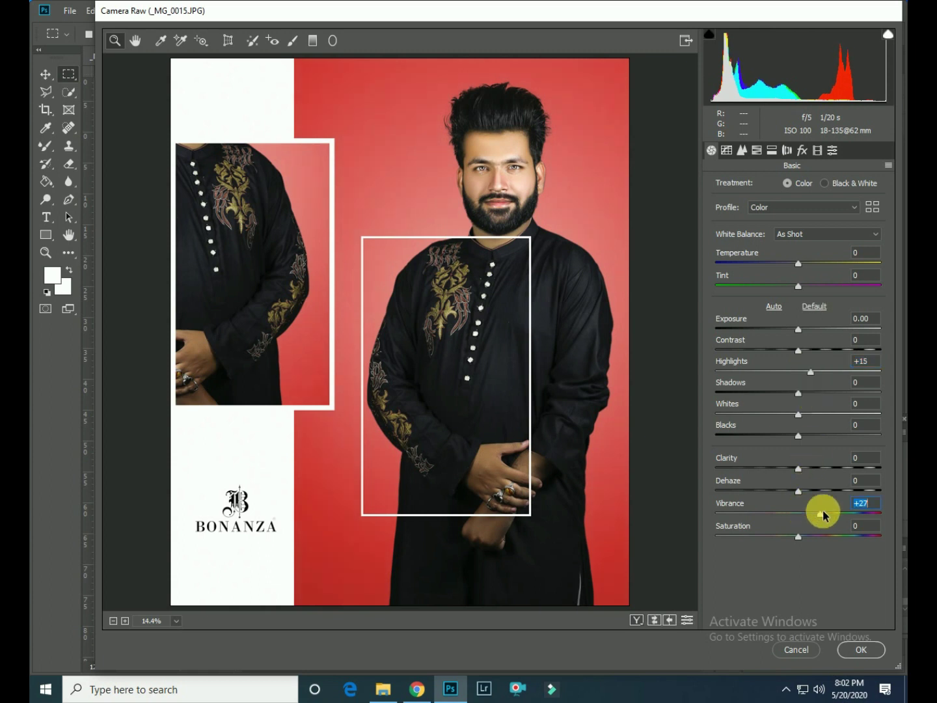
pyautogui.click(831, 151)
pyautogui.moveTo(801, 432)
pyautogui.mouseDown()
pyautogui.moveTo(829, 448)
pyautogui.moveTo(806, 431)
pyautogui.mouseUp()
pyautogui.click(726, 150)
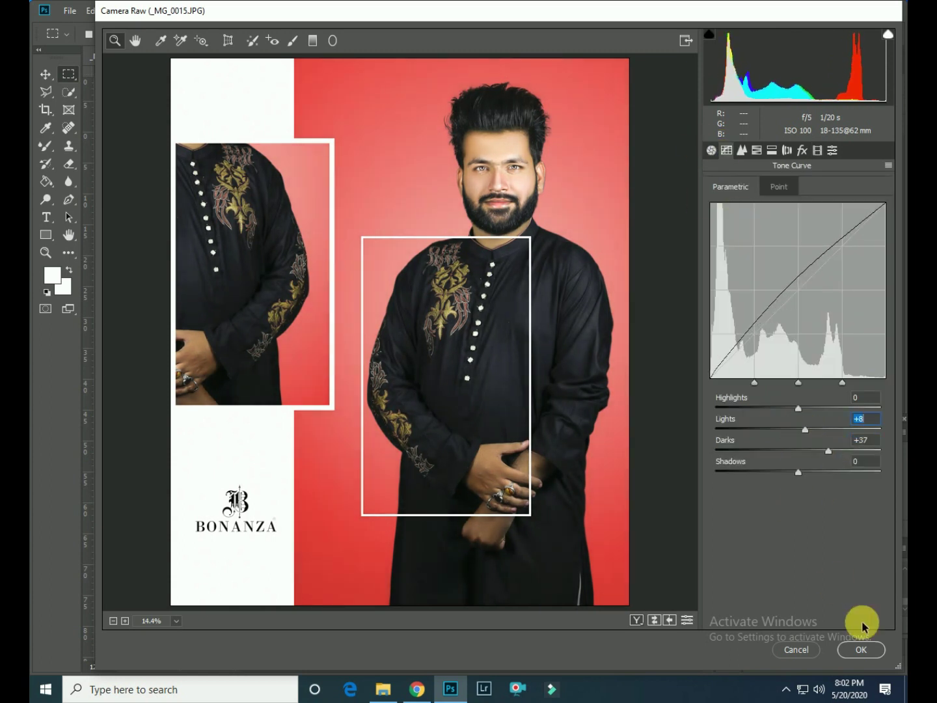
pyautogui.click(860, 649)
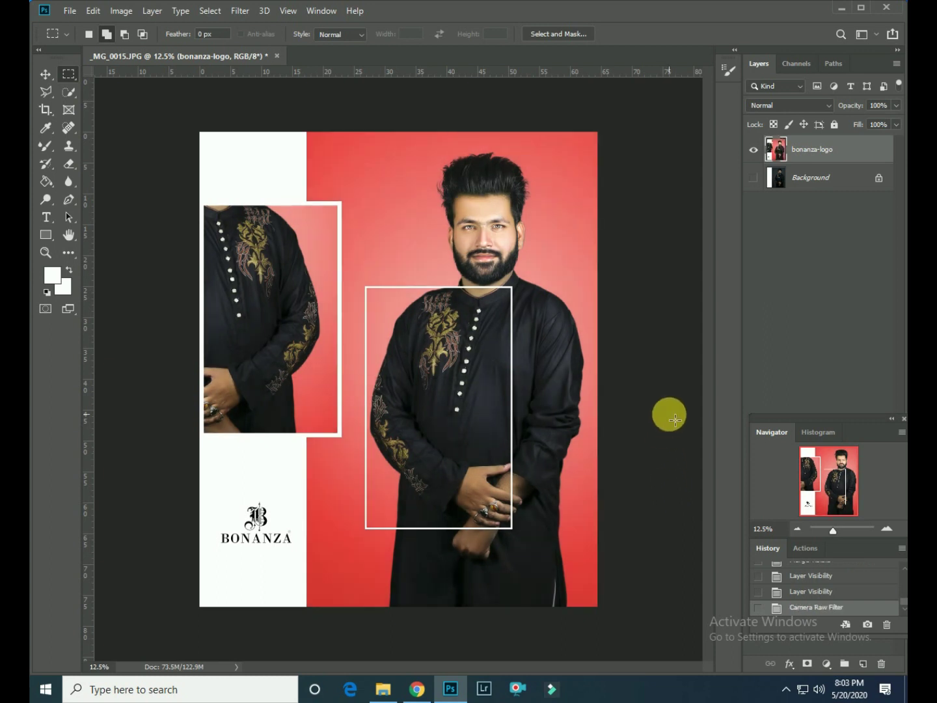
pyautogui.click(804, 594)
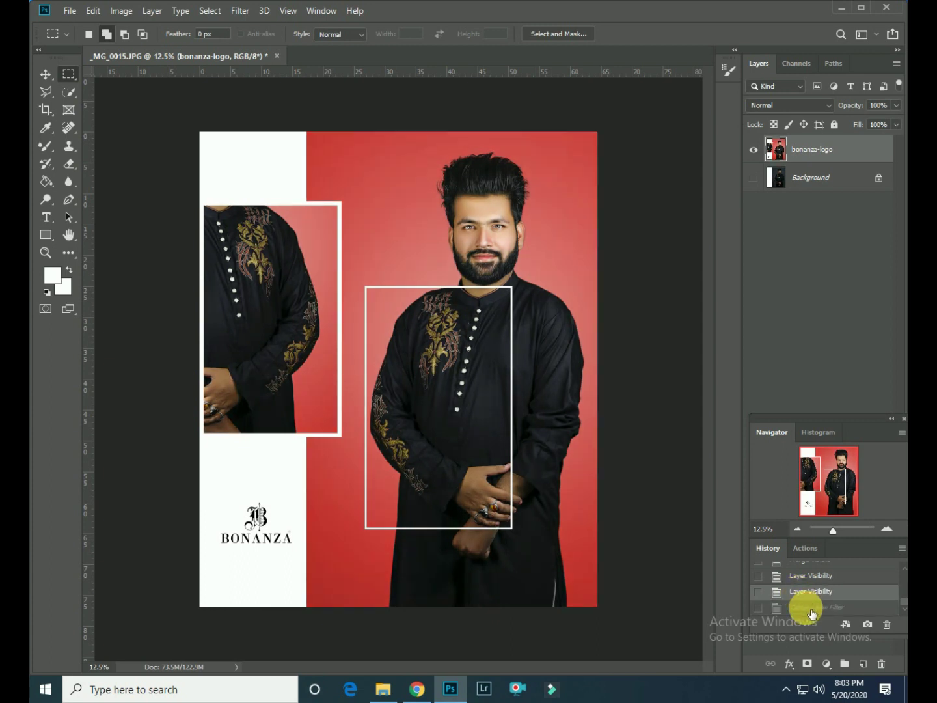
pyautogui.click(811, 608)
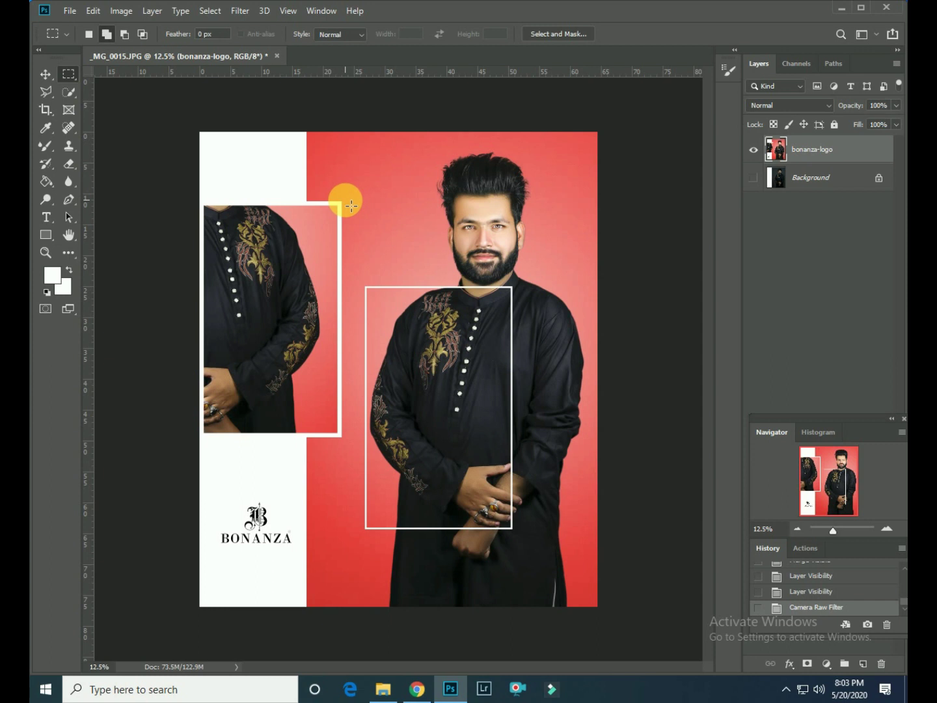
# Fill a narrow vertical strip beside the left torso panel with white and deselect.
pyautogui.moveTo(350, 207)
pyautogui.mouseDown()
pyautogui.moveTo(355, 443)
pyautogui.moveTo(352, 434)
pyautogui.mouseUp()
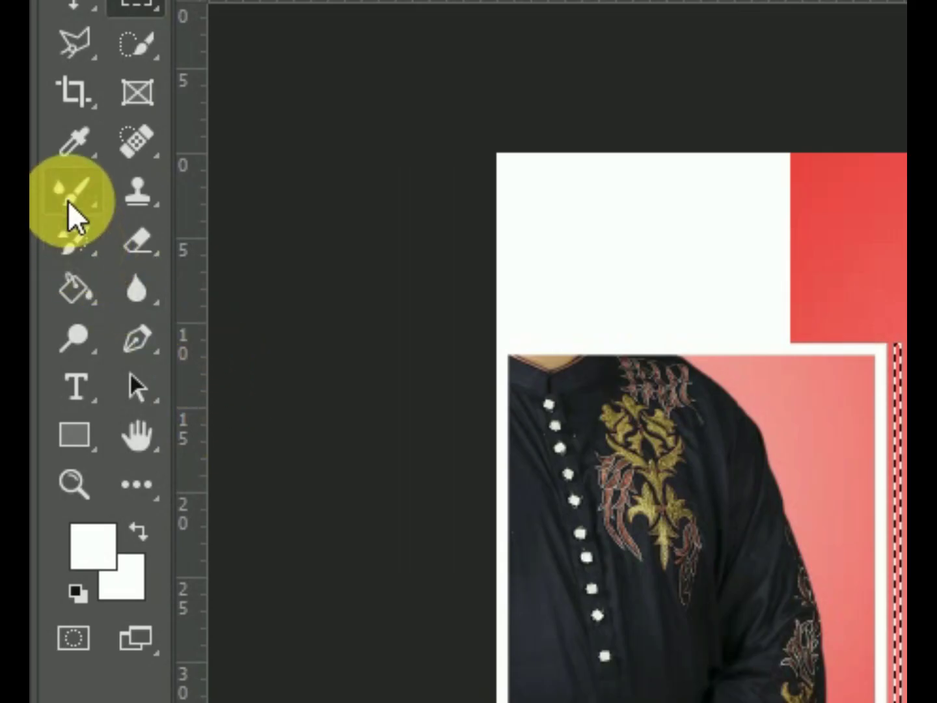
pyautogui.click(72, 283)
pyautogui.click(347, 299)
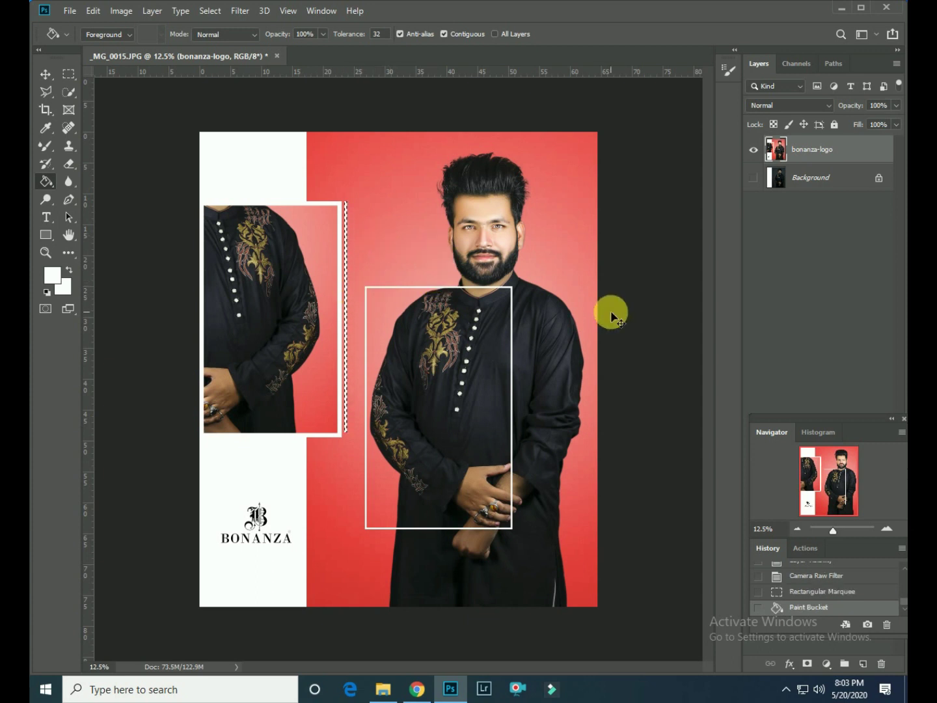
pyautogui.hotkey('ctrl', 'd')
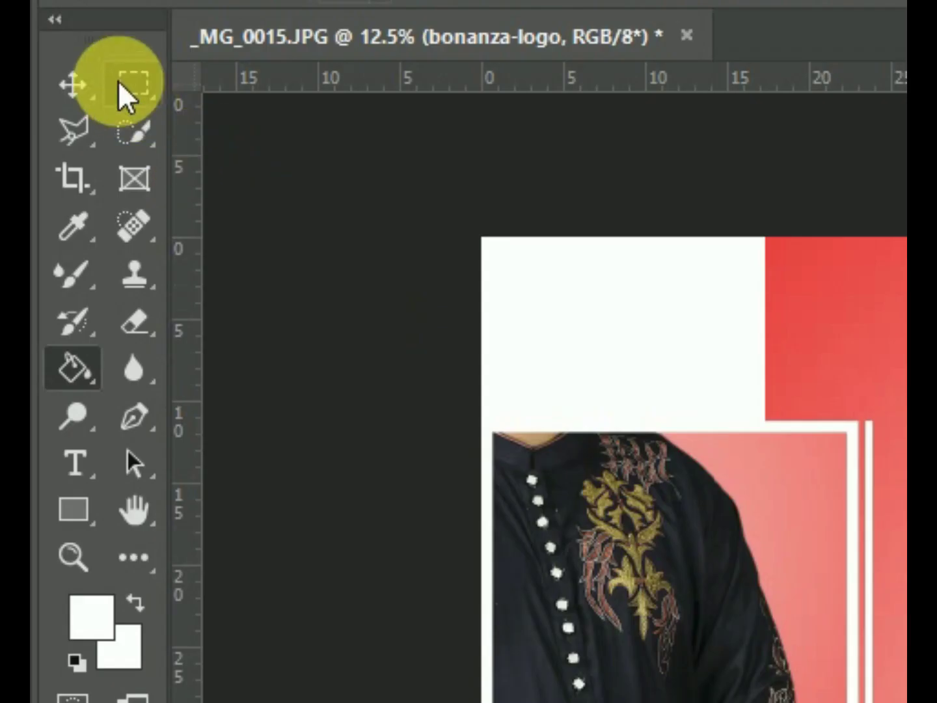
pyautogui.click(68, 74)
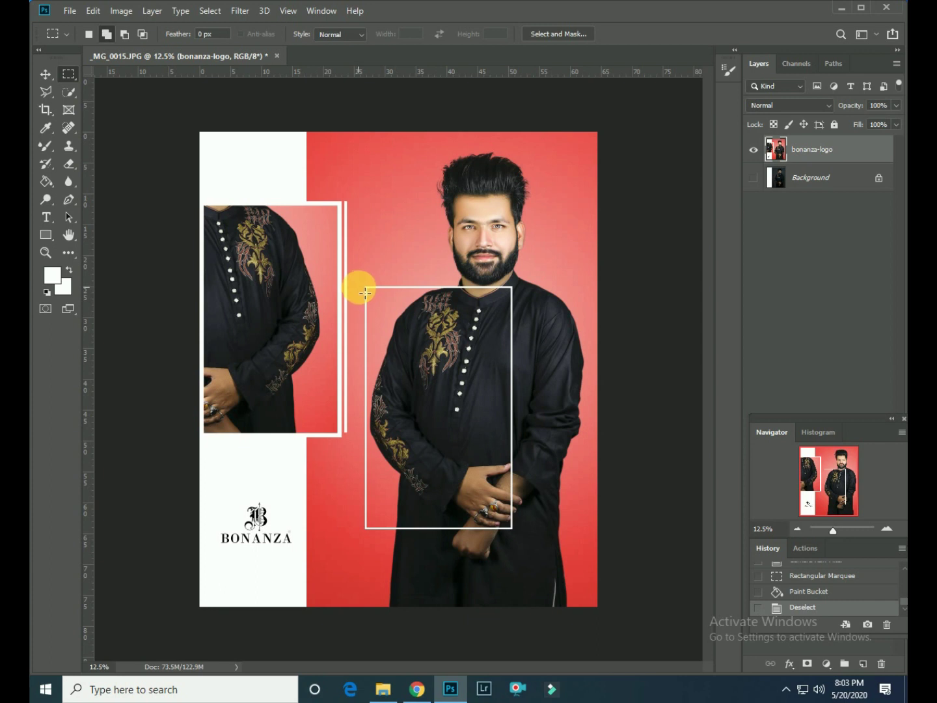
# Fill a thin white vertical strip left of the main torso frame, extending below it, and deselect.
pyautogui.moveTo(366, 292); pyautogui.dragTo(369, 539)
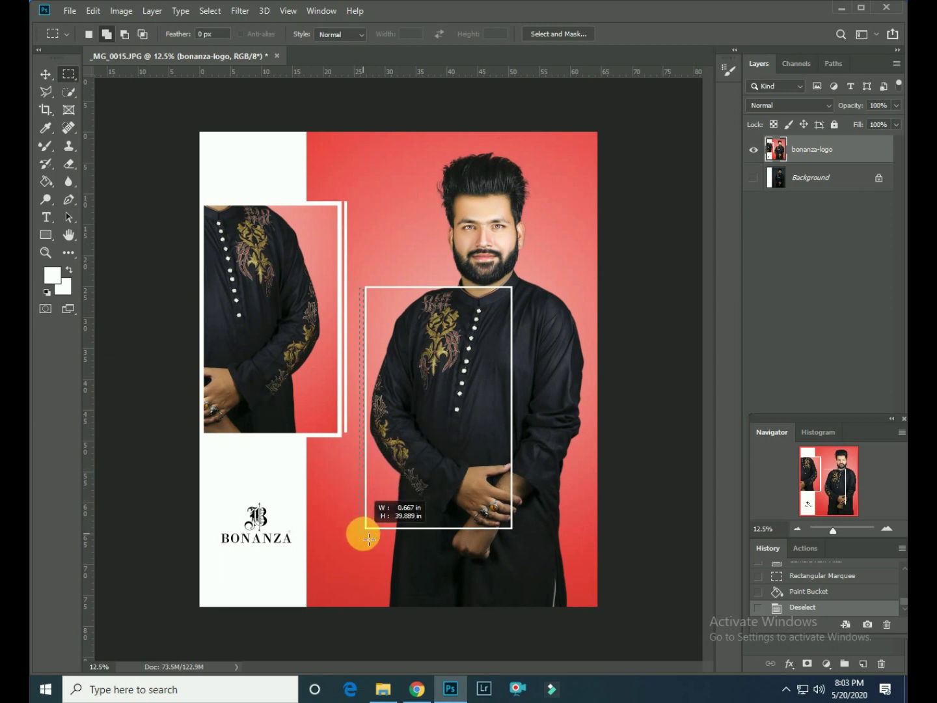
pyautogui.moveTo(370, 539); pyautogui.dragTo(369, 556)
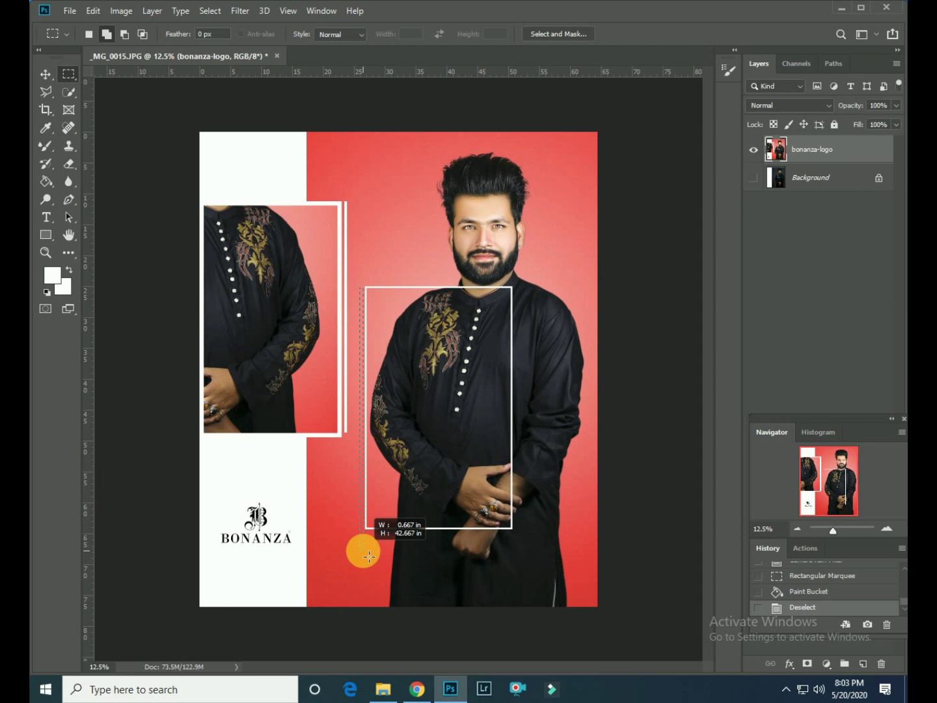
pyautogui.moveTo(367, 556); pyautogui.dragTo(361, 552)
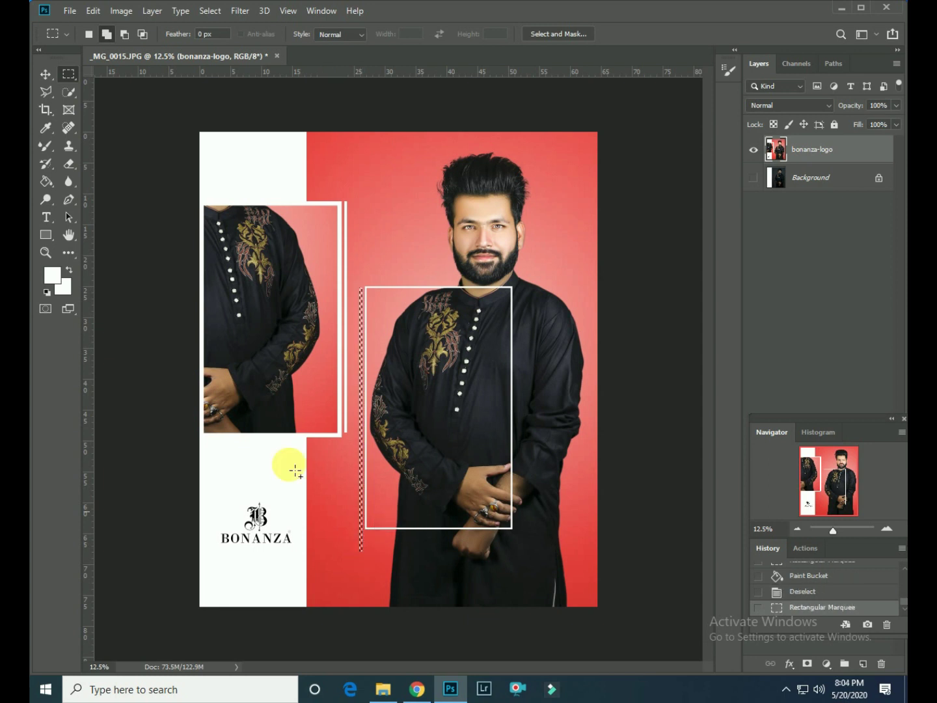
pyautogui.press('g')
pyautogui.click(361, 410)
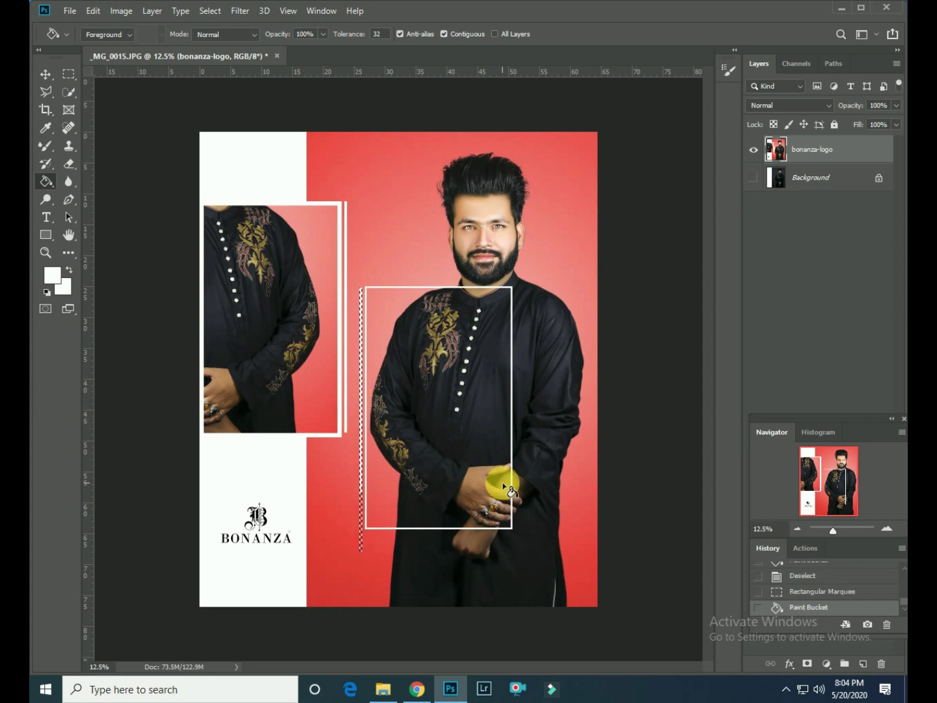
pyautogui.hotkey('ctrl', 'd')
pyautogui.click(754, 149)
pyautogui.click(753, 150)
pyautogui.click(753, 150)
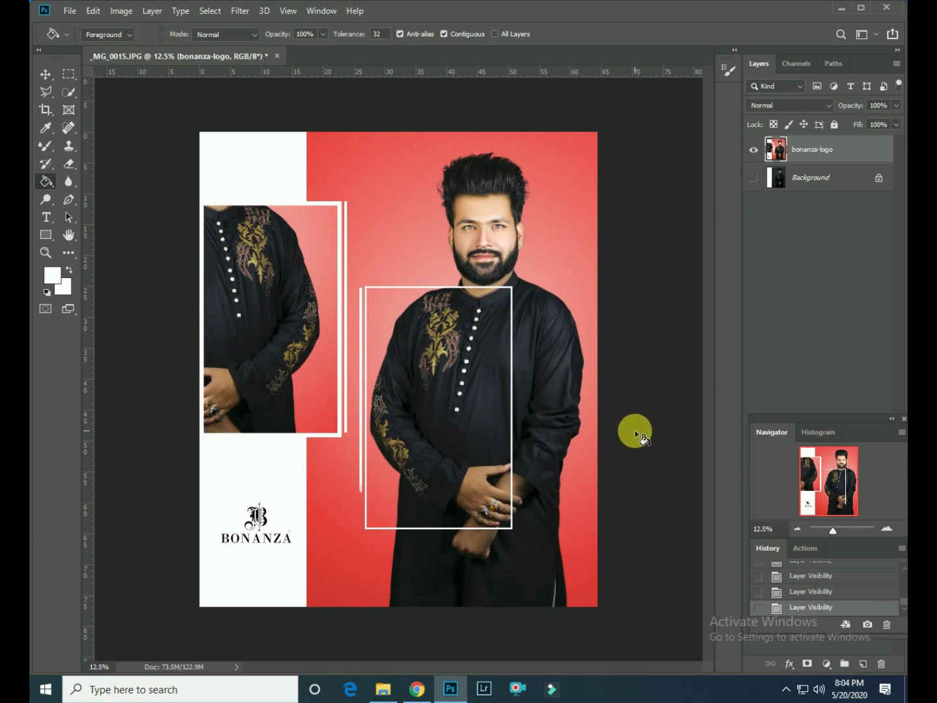